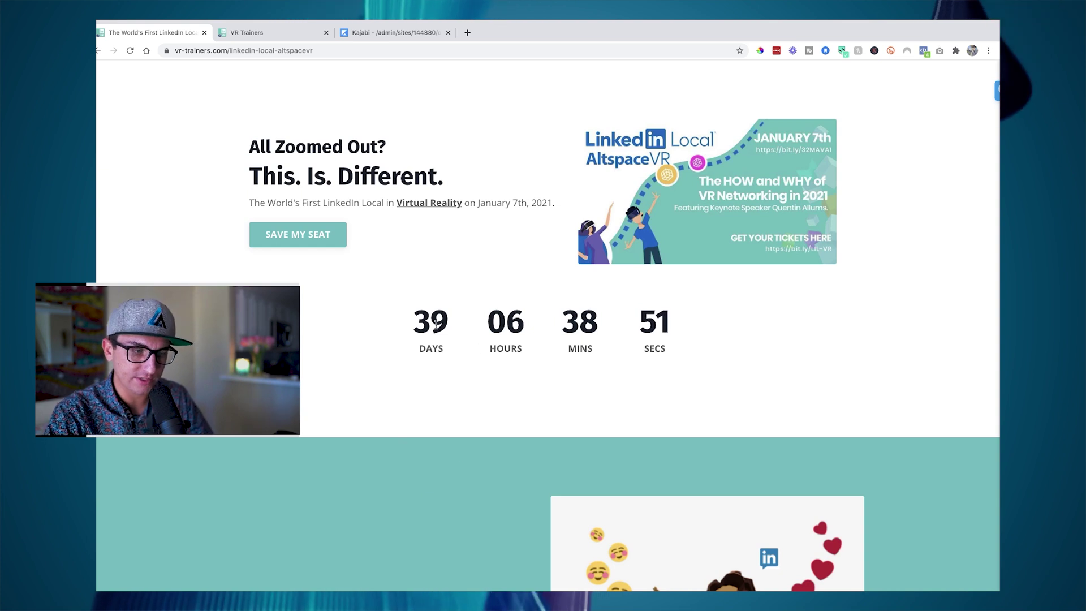
- Scroll through the event landing page, then switch to the LinkedIn Local AltspaceVR ticket checkout tab
scroll(435, 324, down, 6)
scroll(436, 328, down, 1)
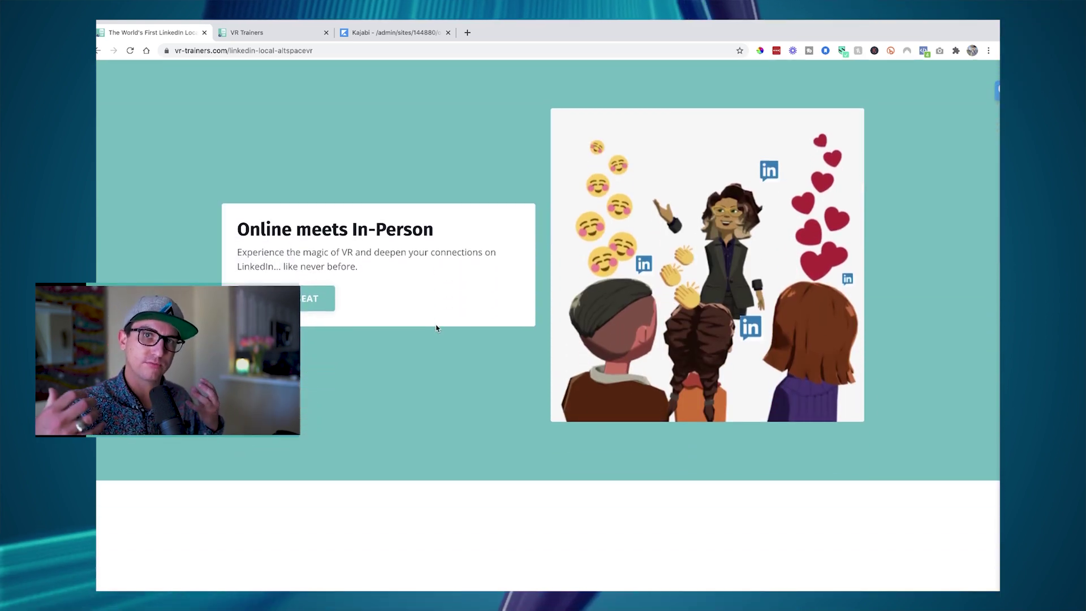
scroll(436, 328, down, 8)
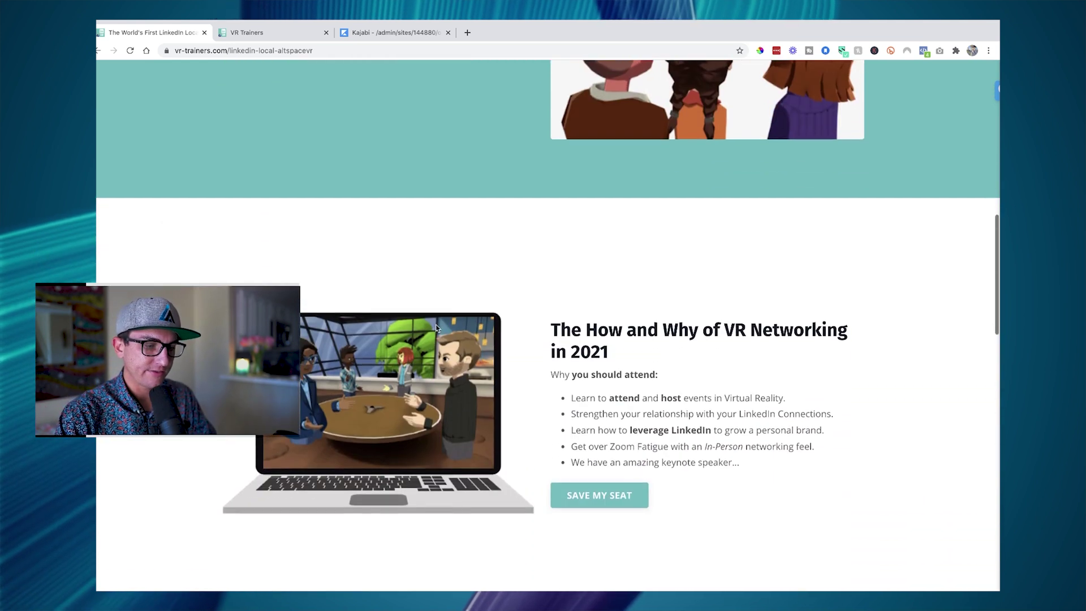
scroll(436, 328, down, 6)
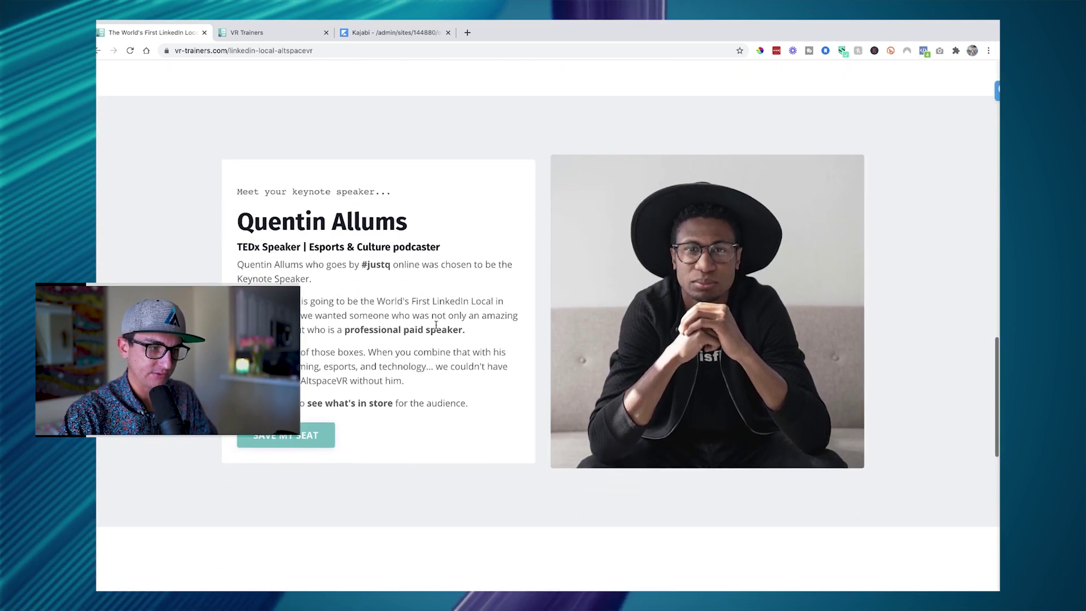
scroll(436, 328, down, 7)
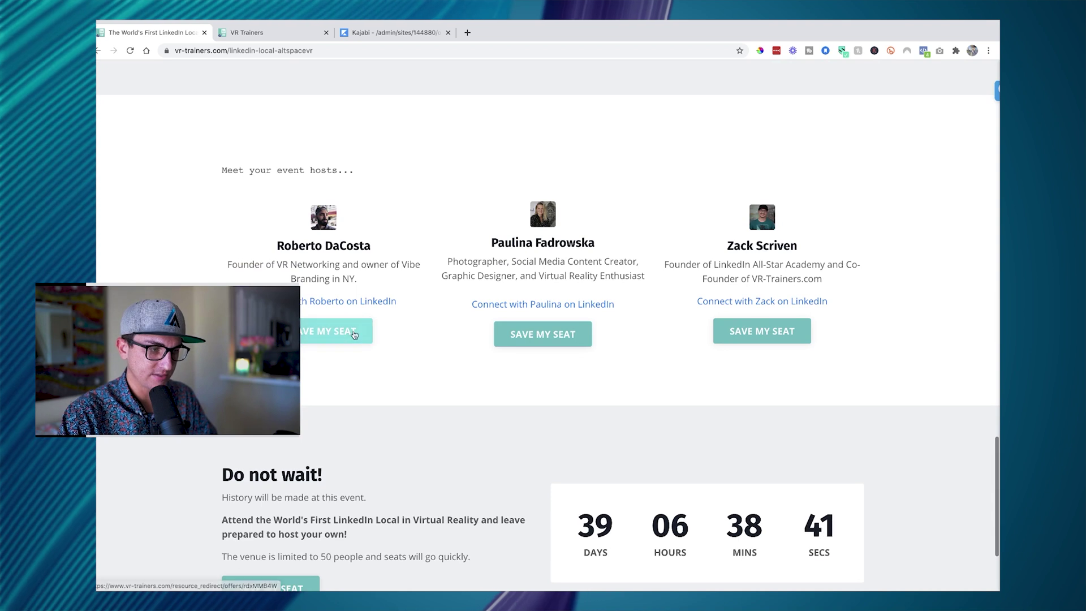
scroll(470, 307, down, 2)
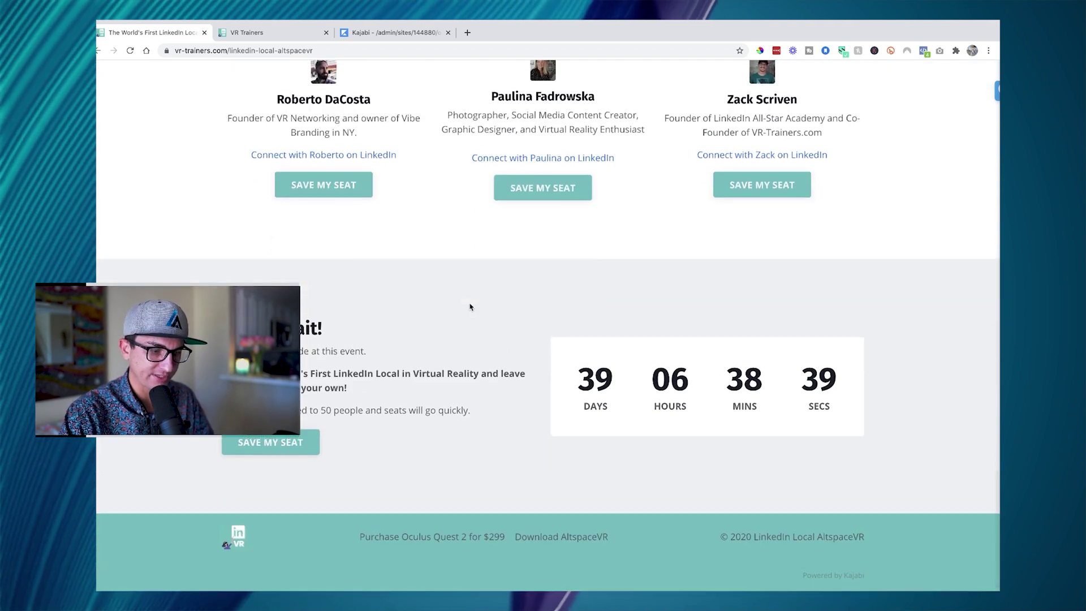
scroll(470, 308, up, 8)
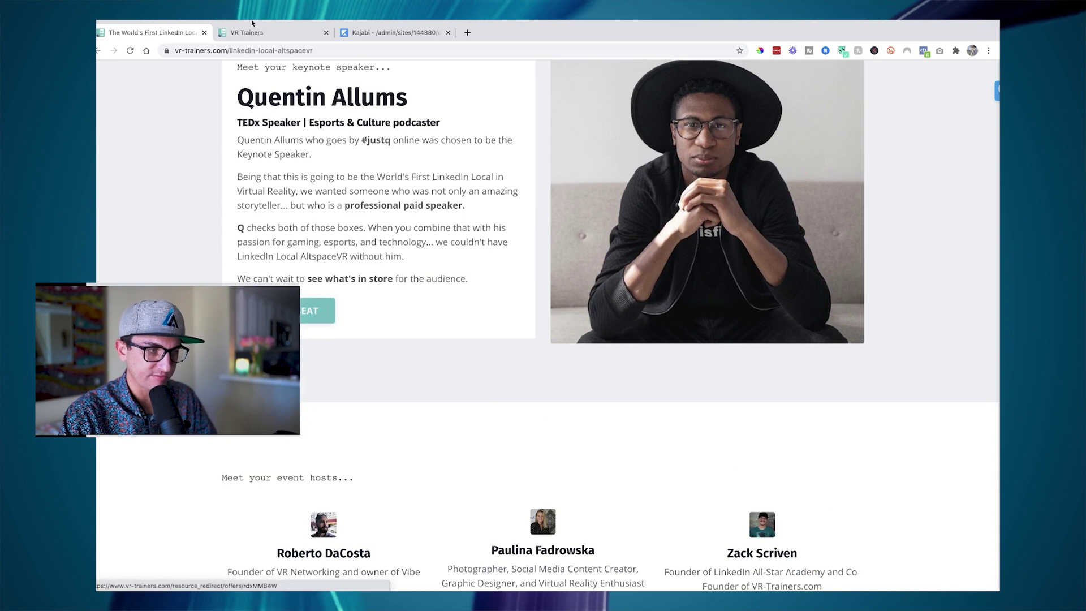
click(253, 28)
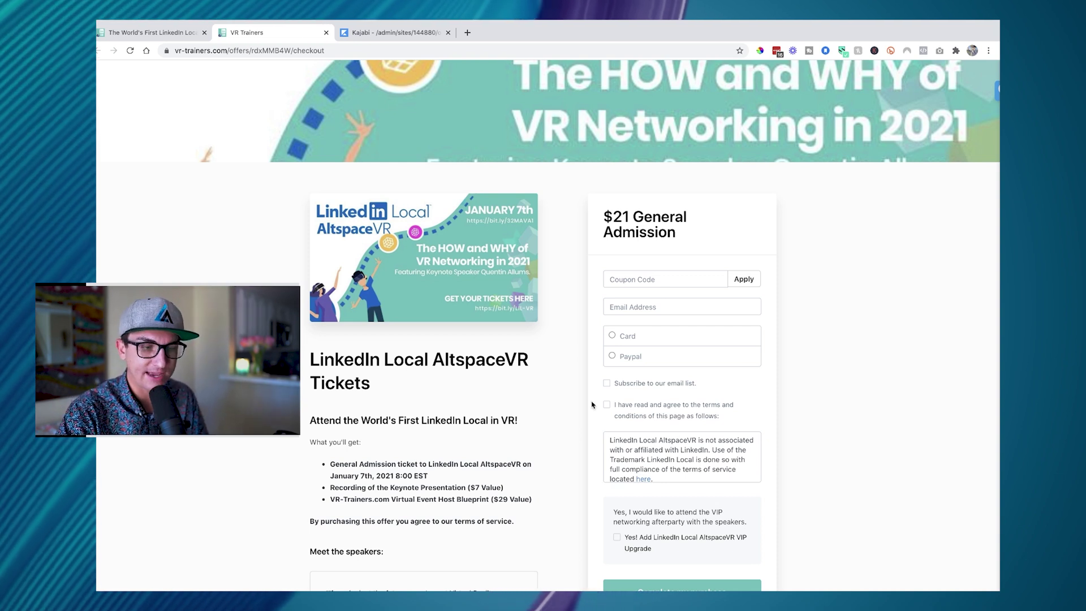
- Review the $21 General Admission checkout page and start entering the earlybird coupon code
scroll(597, 424, down, 2)
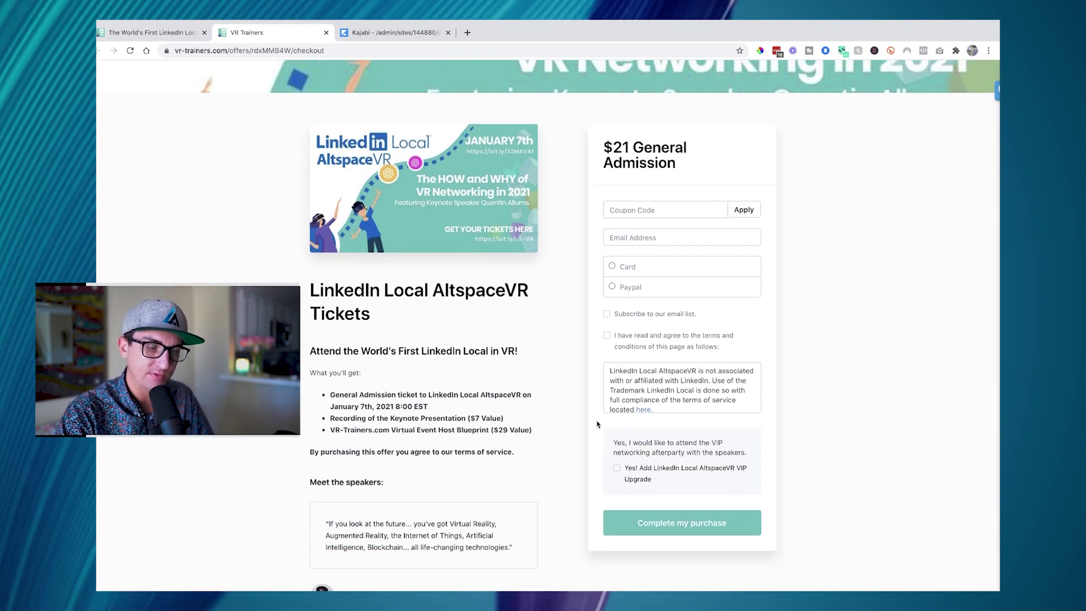
scroll(573, 389, up, 1)
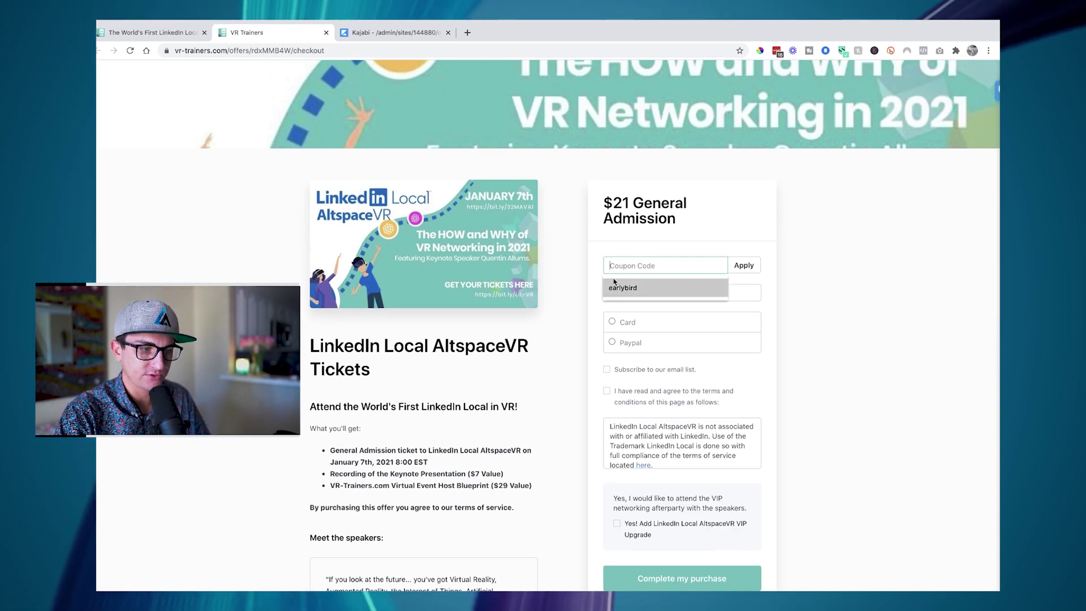
scroll(496, 391, down, 2)
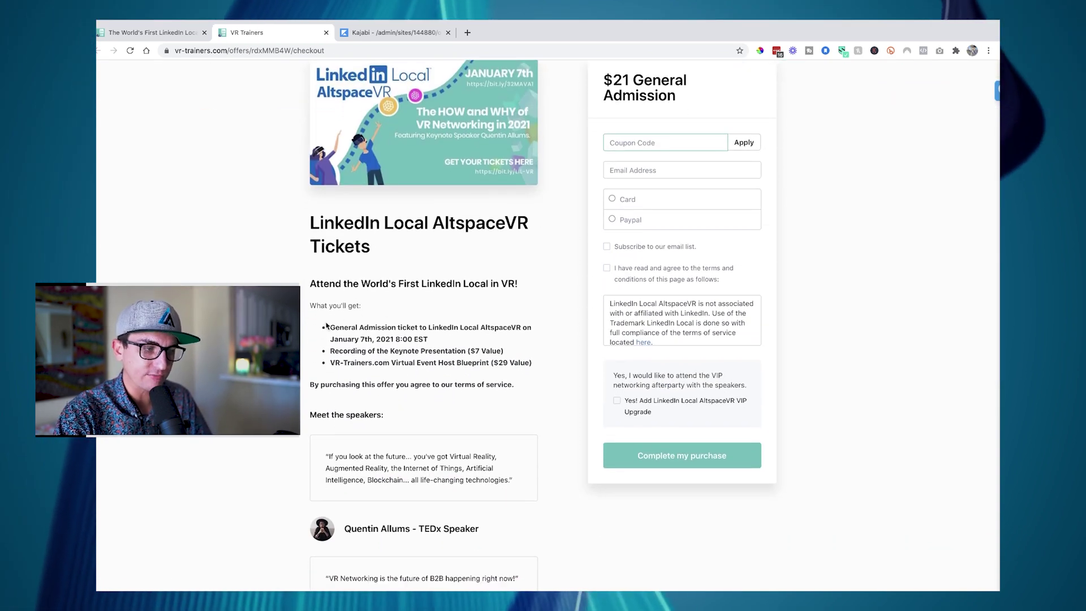
drag(329, 327, 404, 352)
scroll(420, 360, down, 3)
drag(310, 260, 439, 372)
scroll(439, 372, down, 1)
click(577, 378)
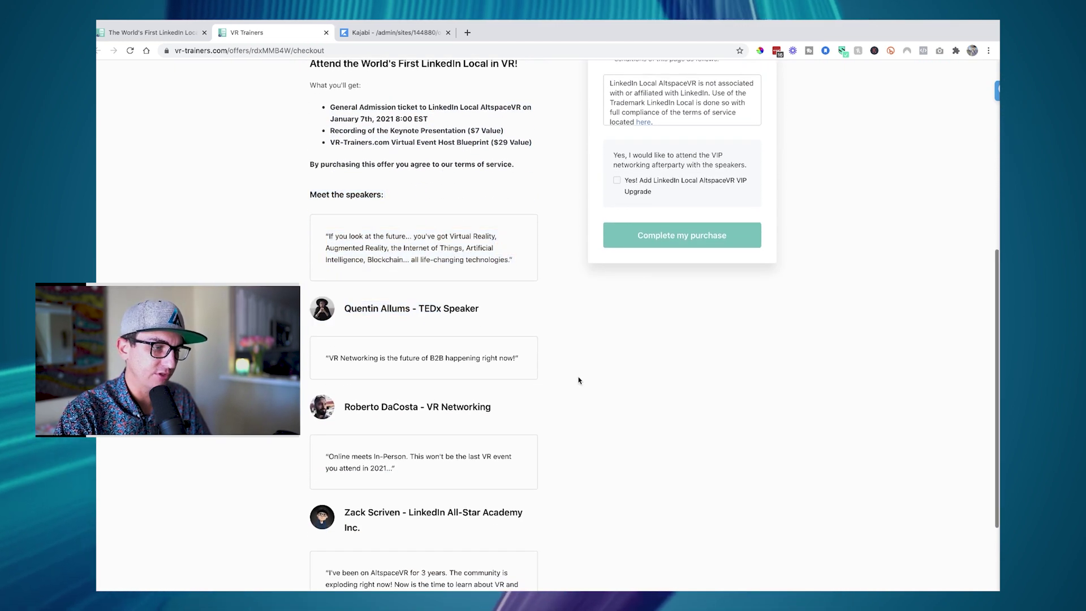
scroll(571, 382, down, 2)
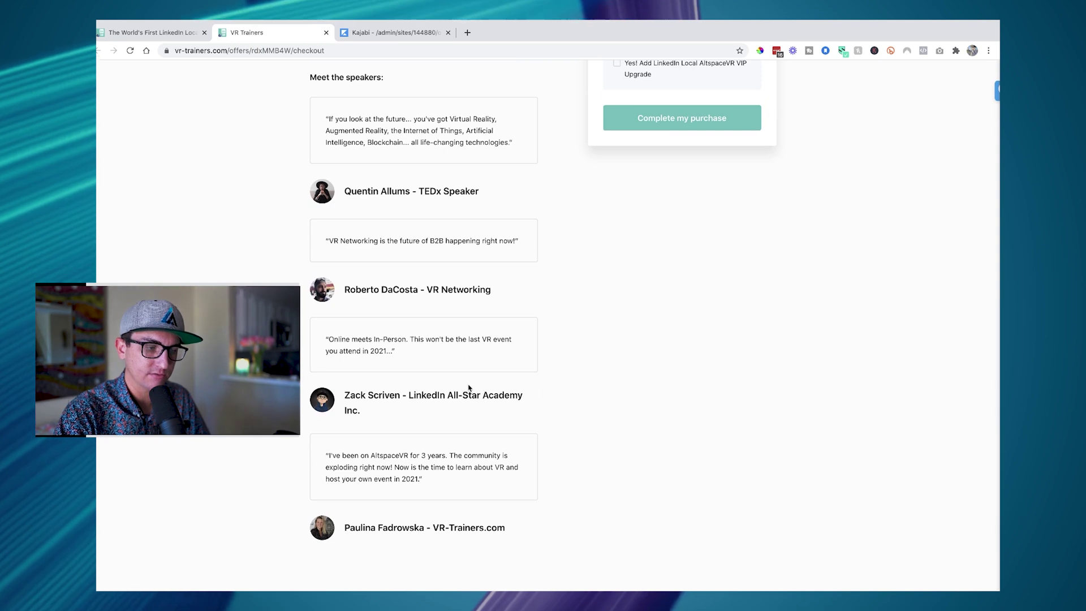
scroll(469, 388, up, 8)
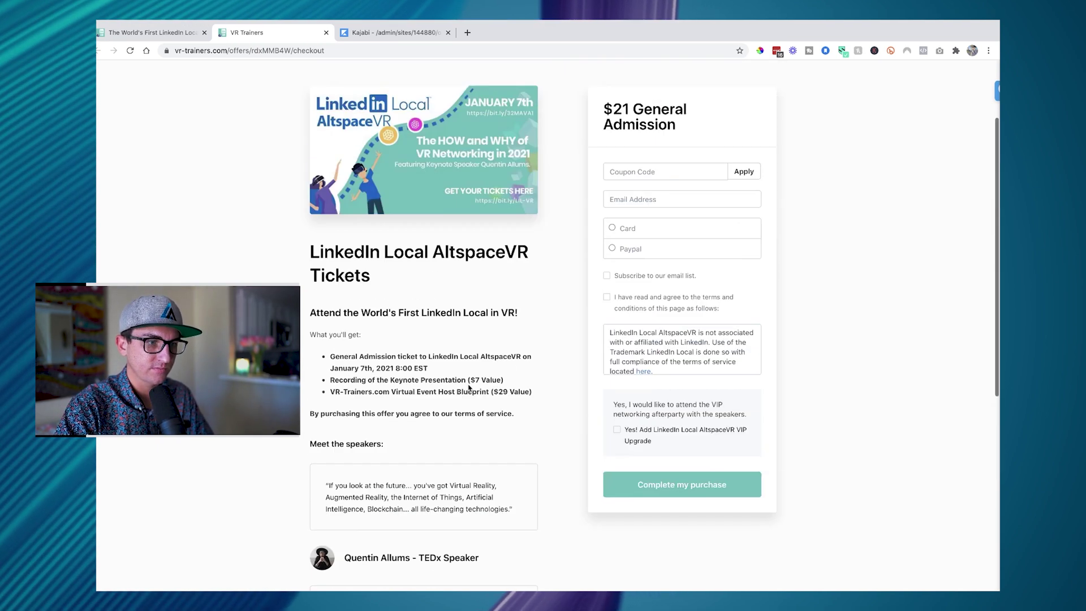
click(647, 258)
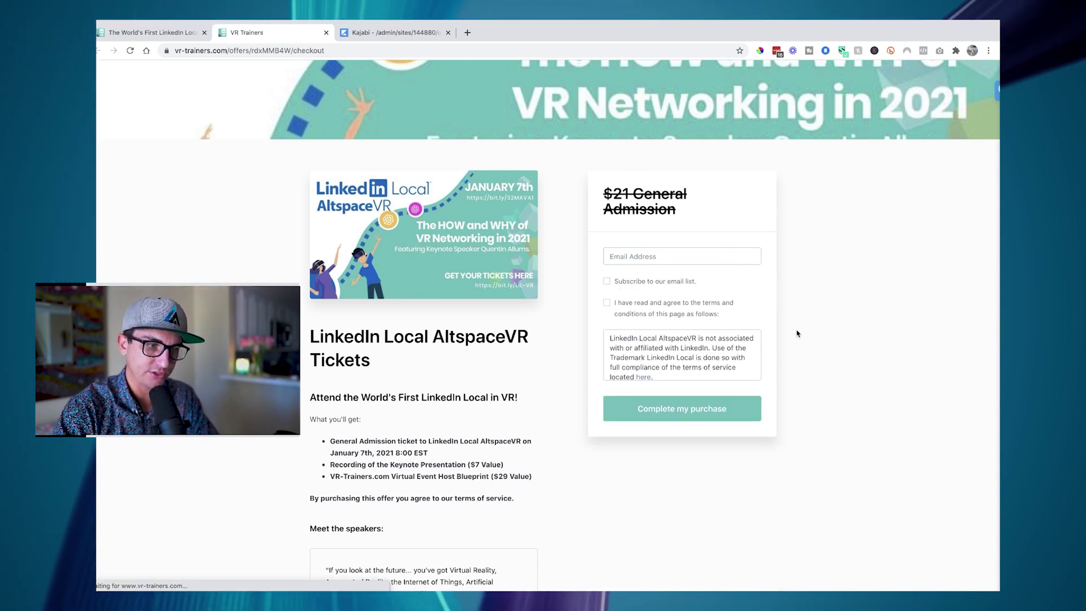
- Enter the buyer's e-mail, accept the checkout terms, and scroll through the terms box
click(634, 329)
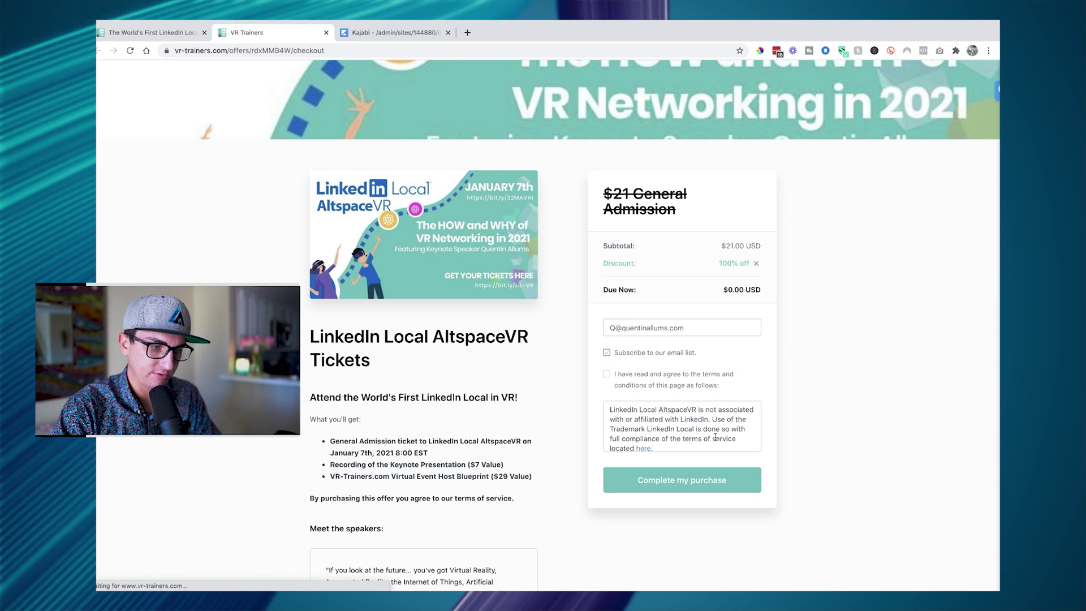
click(606, 374)
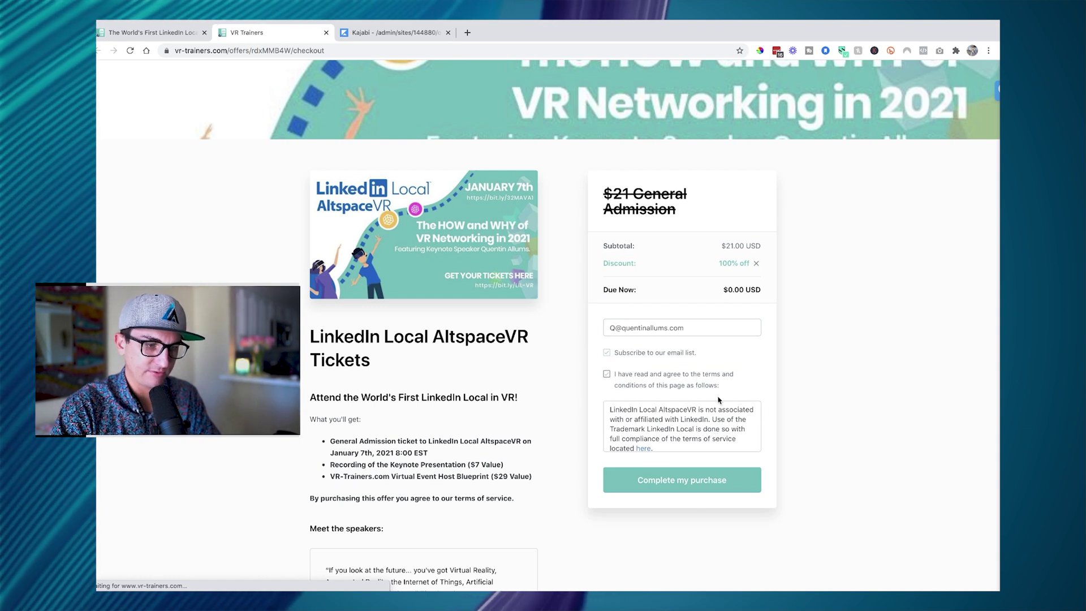
scroll(719, 400, down, 1)
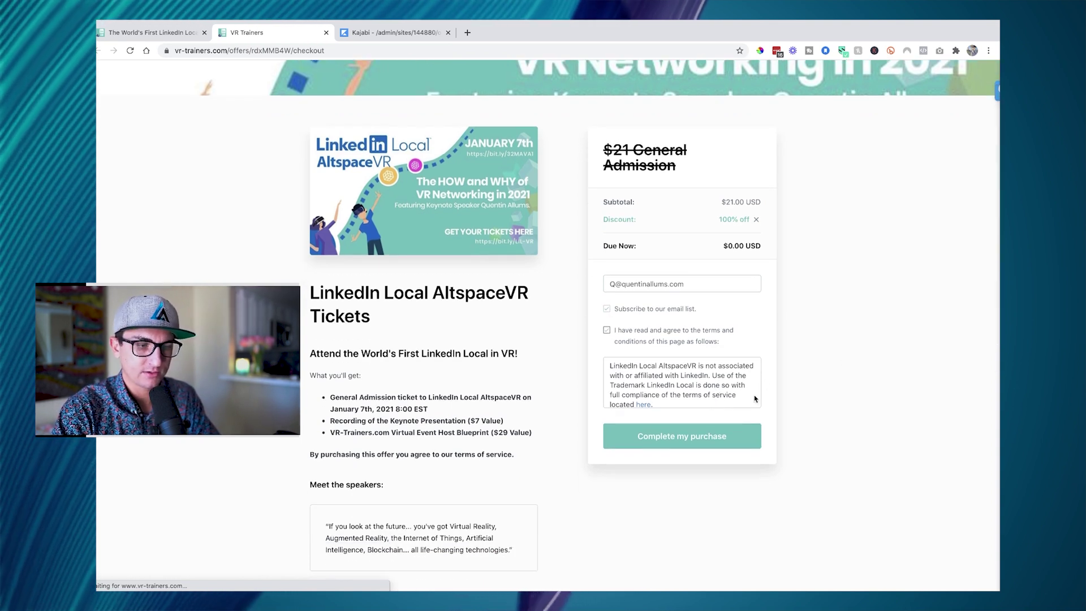
scroll(726, 391, down, 1)
scroll(726, 391, down, 2)
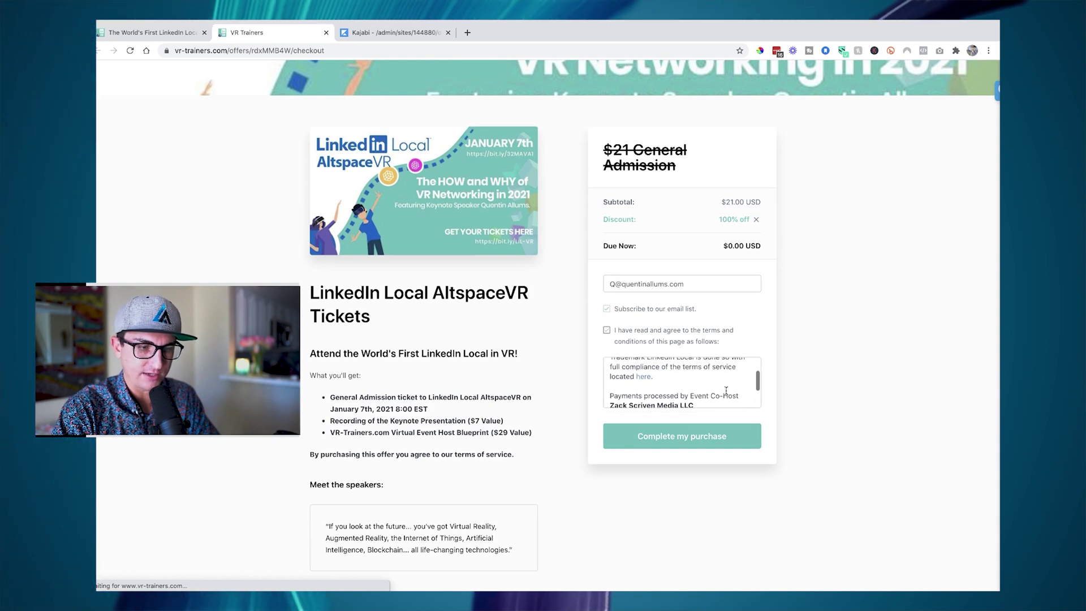
scroll(687, 478, down, 1)
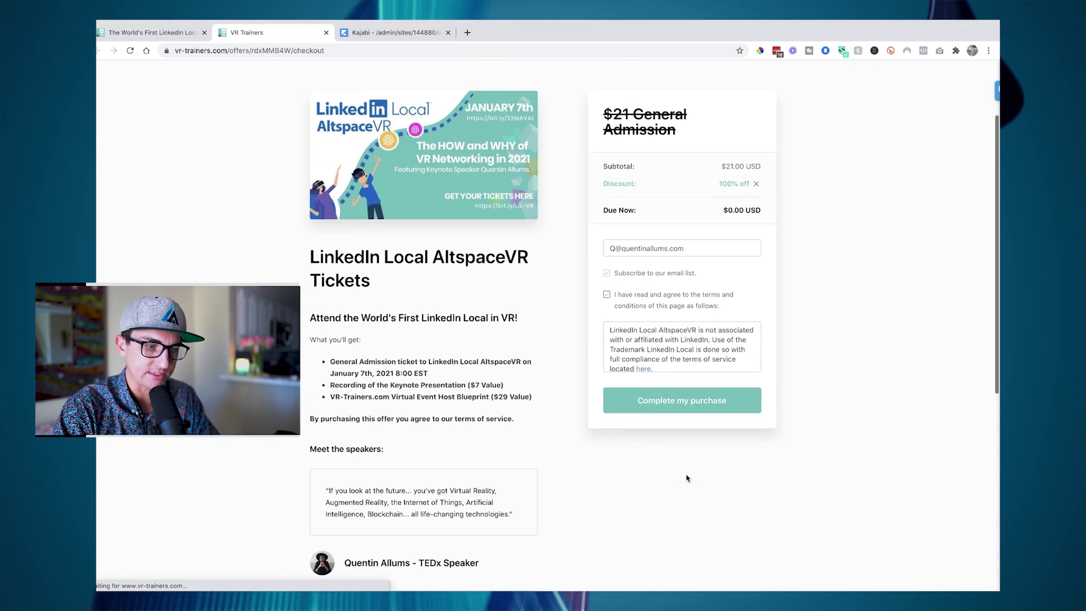
scroll(640, 537, down, 1)
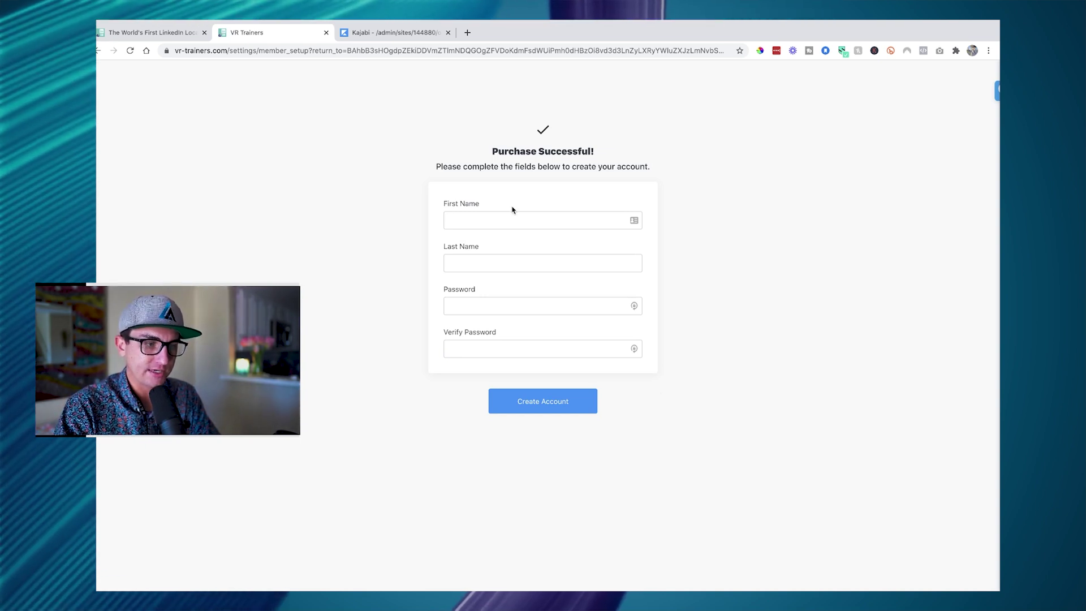
- Fill in the buyer's first and last name, enter and verify a password, then create the account
click(490, 220)
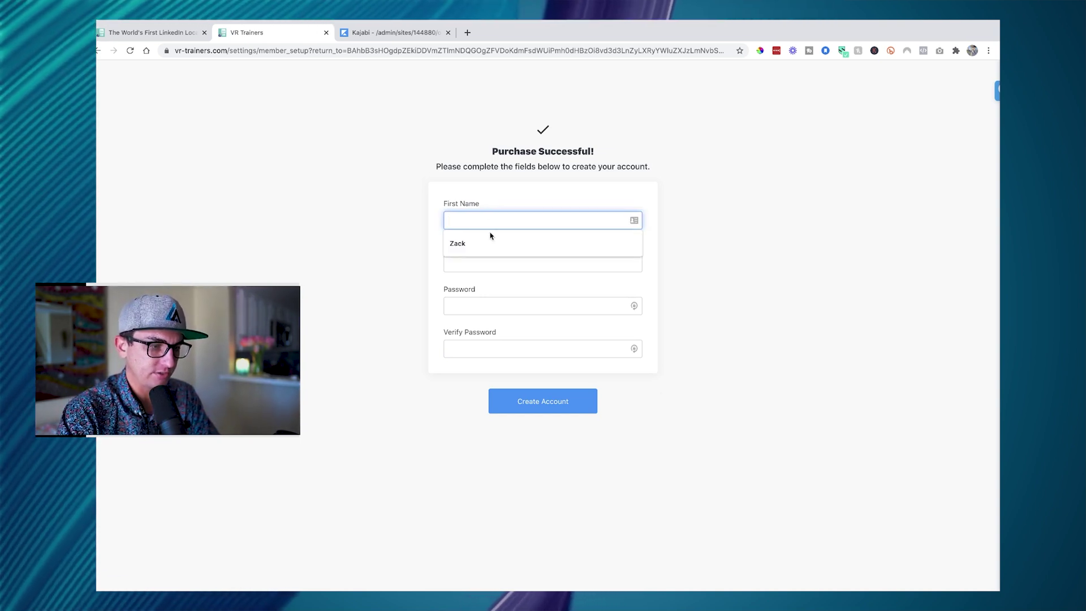
key(Tab)
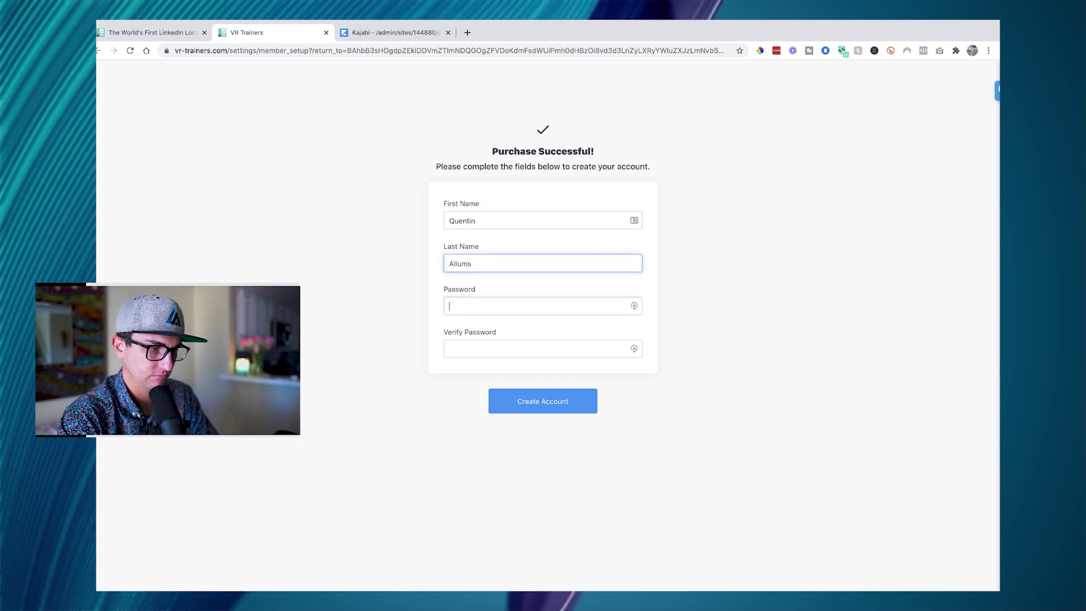
key(Tab)
text(•••••••••••)
key(Tab)
text(••••••••)
click(540, 403)
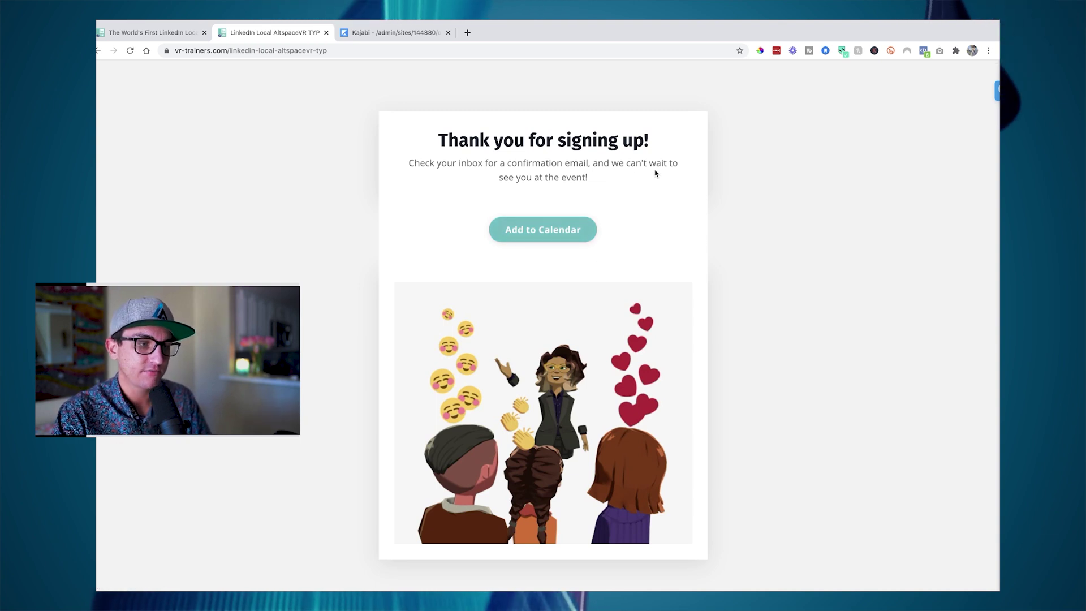
- Open the Google Calendar draft for LinkedIn Local AltspaceVR on Jan 7, 2021, then return to the thank-you page
click(563, 234)
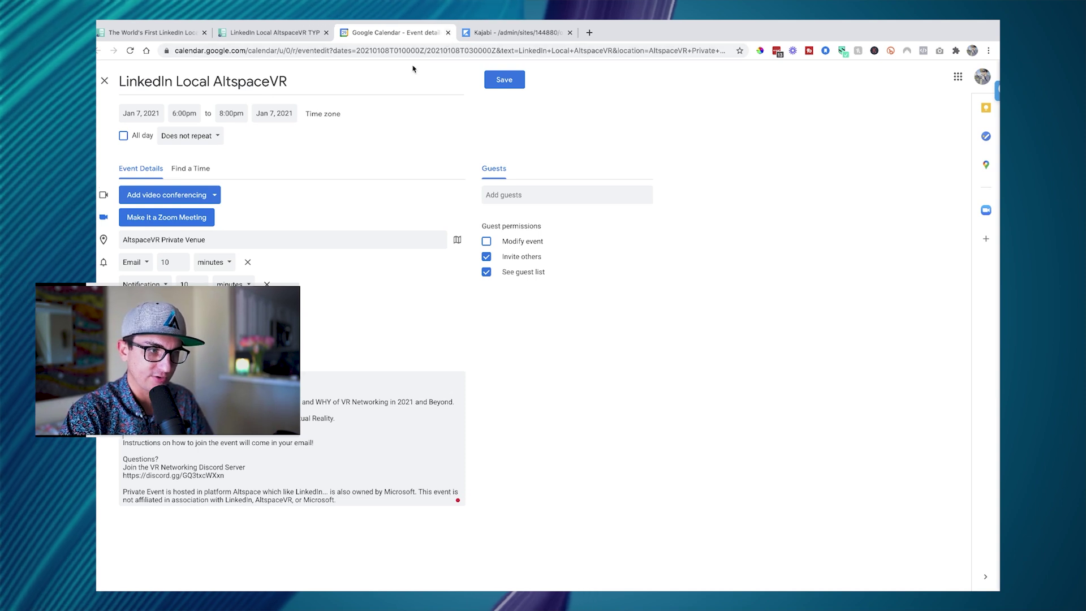
click(272, 32)
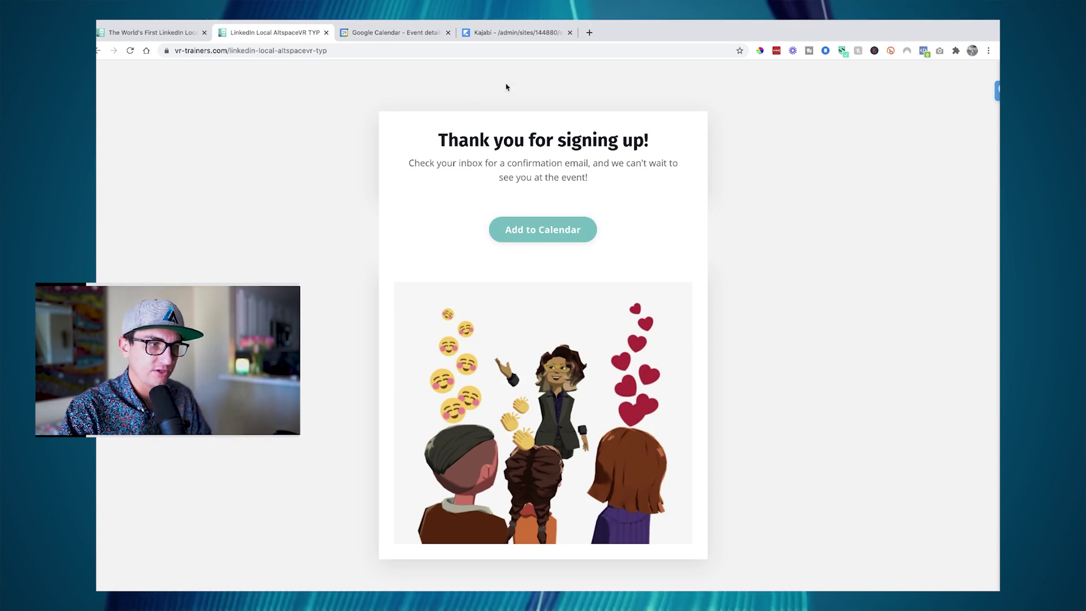
- Go to funnelytics.io in a new tab and log in to Funnelytics
click(589, 33)
text(funnelytics.io)
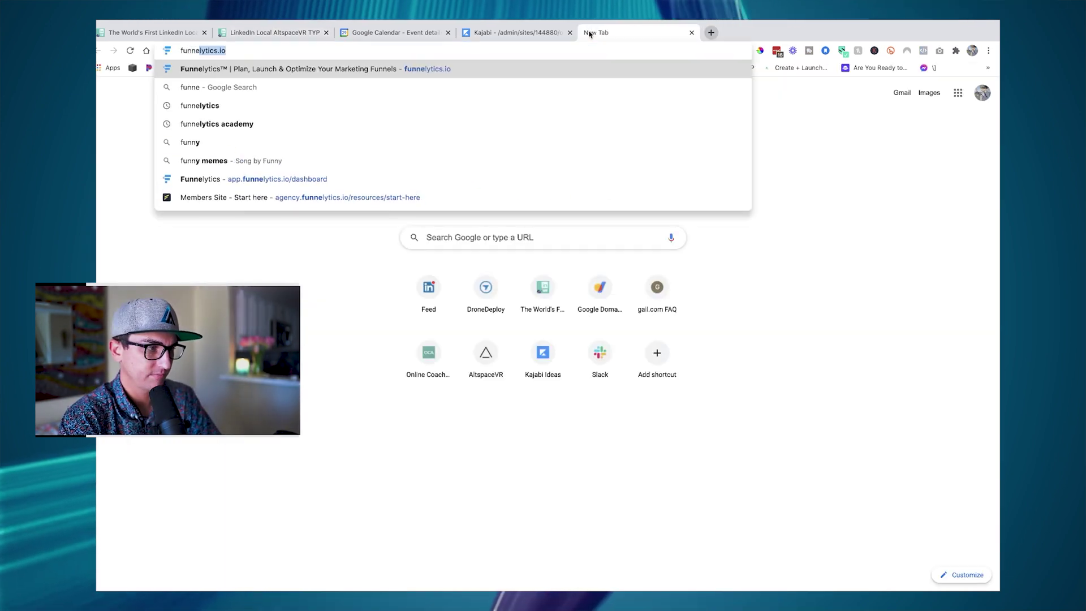
key(Return)
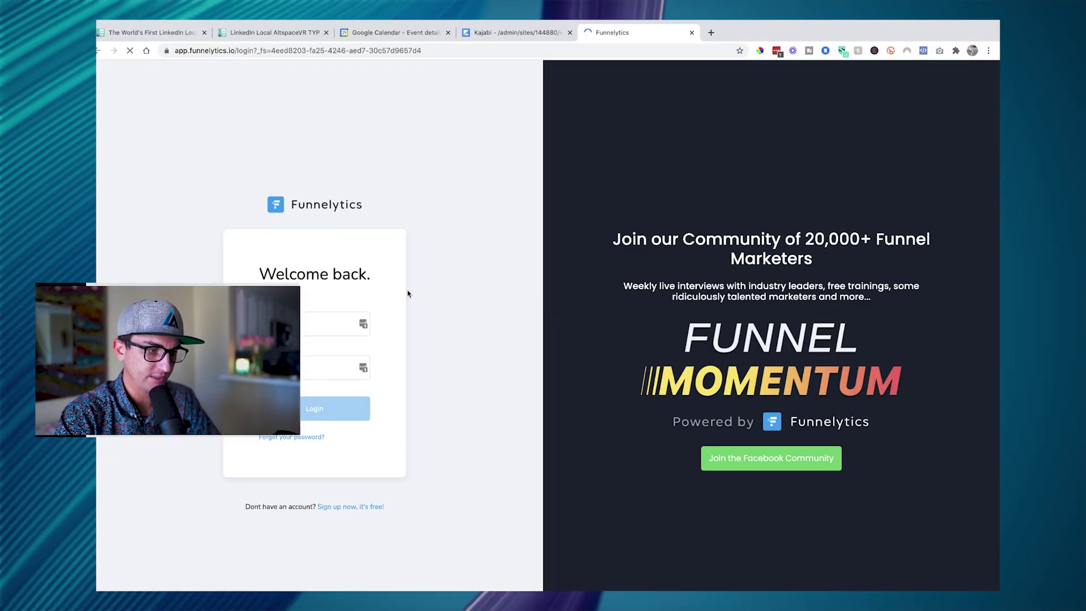
click(303, 409)
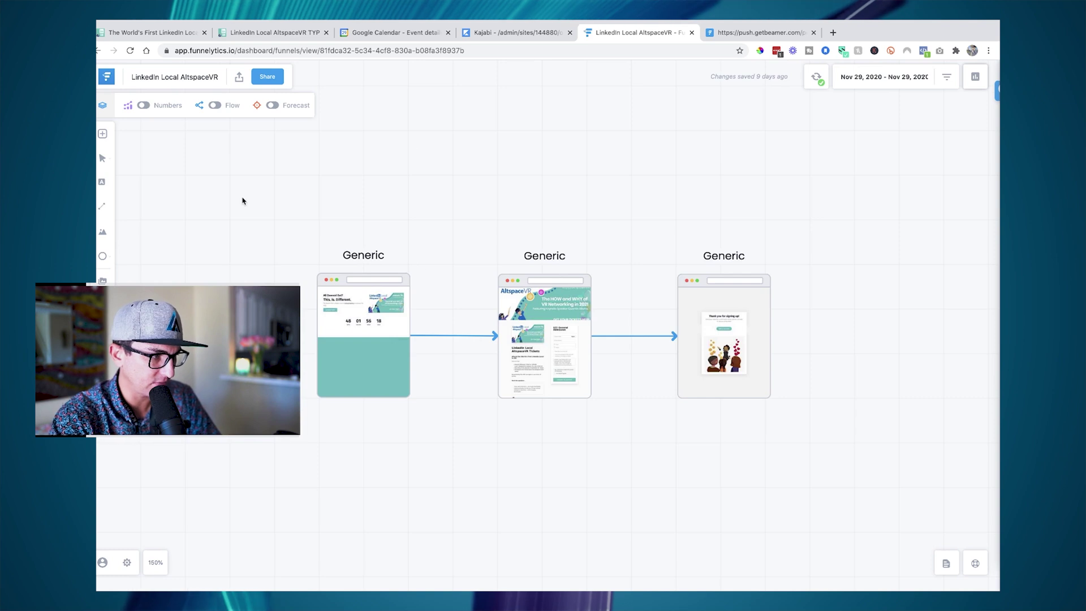
- Set the date range to the last 30 days, refresh the data, and select the first two Generic steps
click(912, 75)
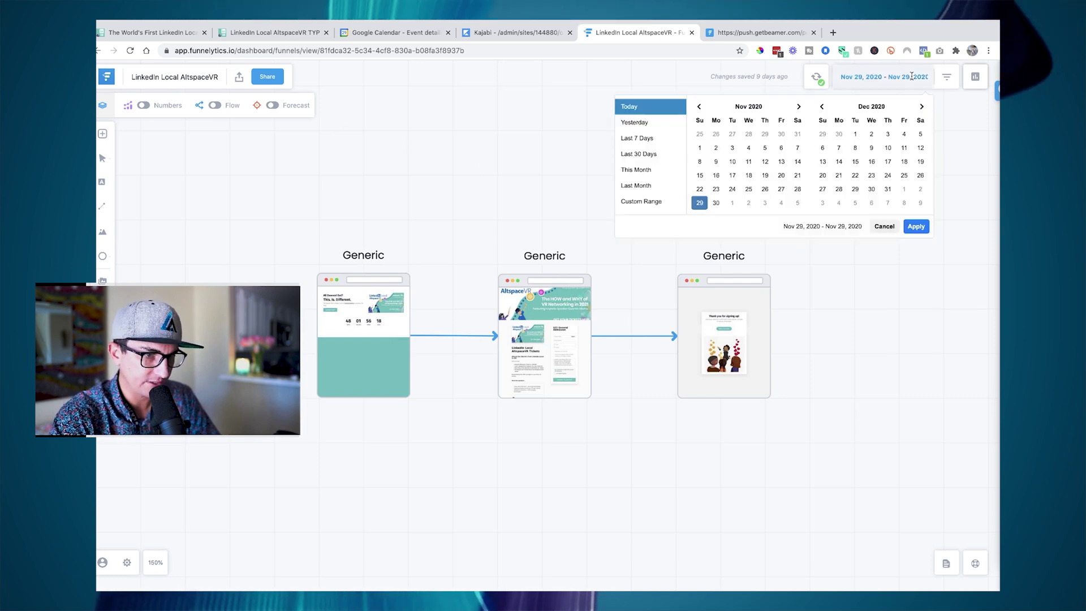
click(658, 154)
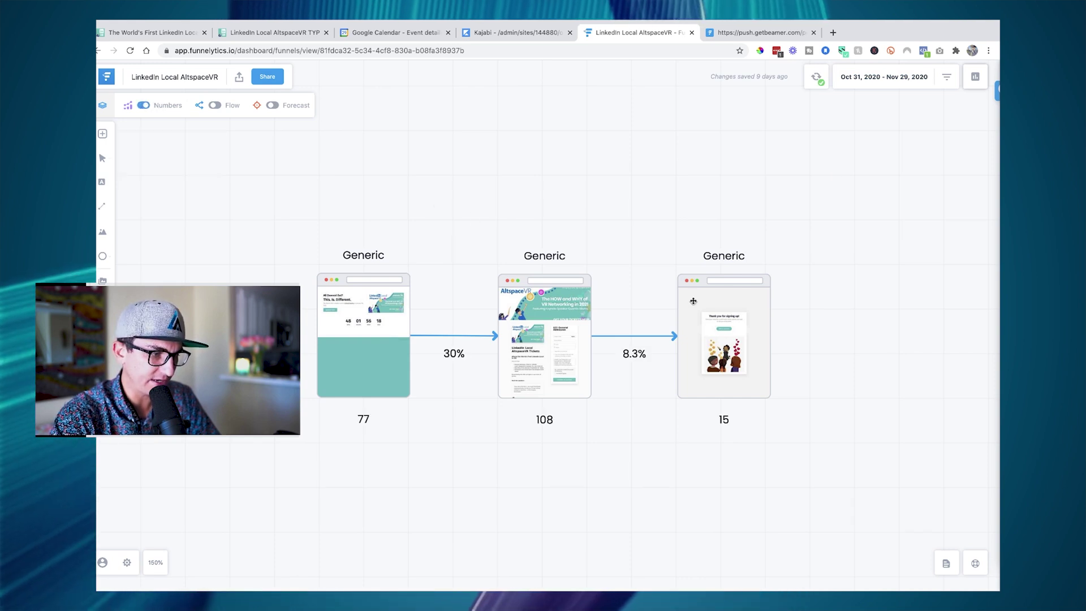
click(816, 78)
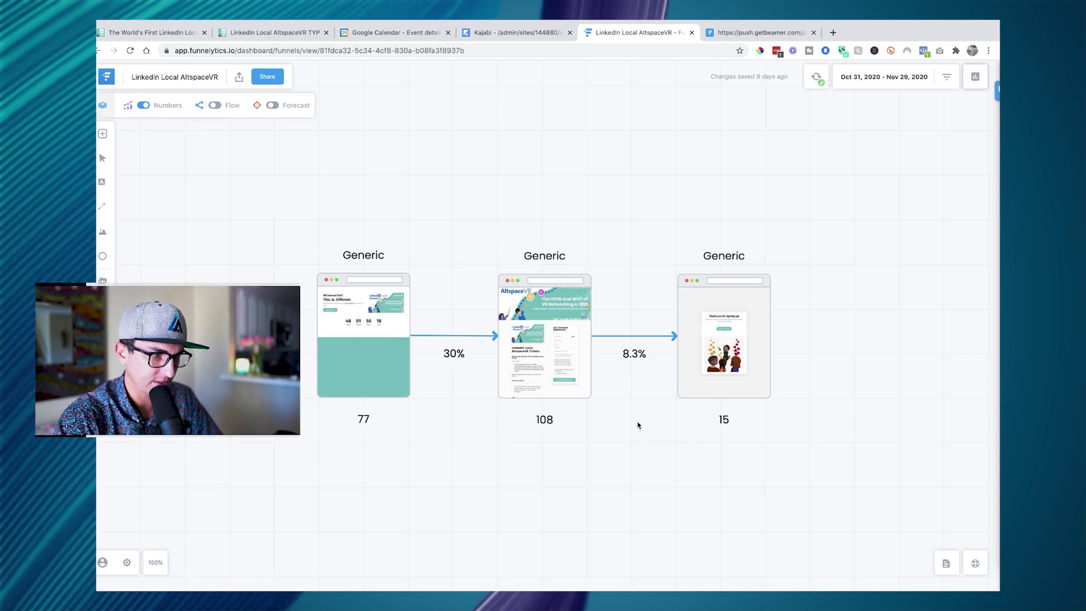
scroll(230, 482, right, 1)
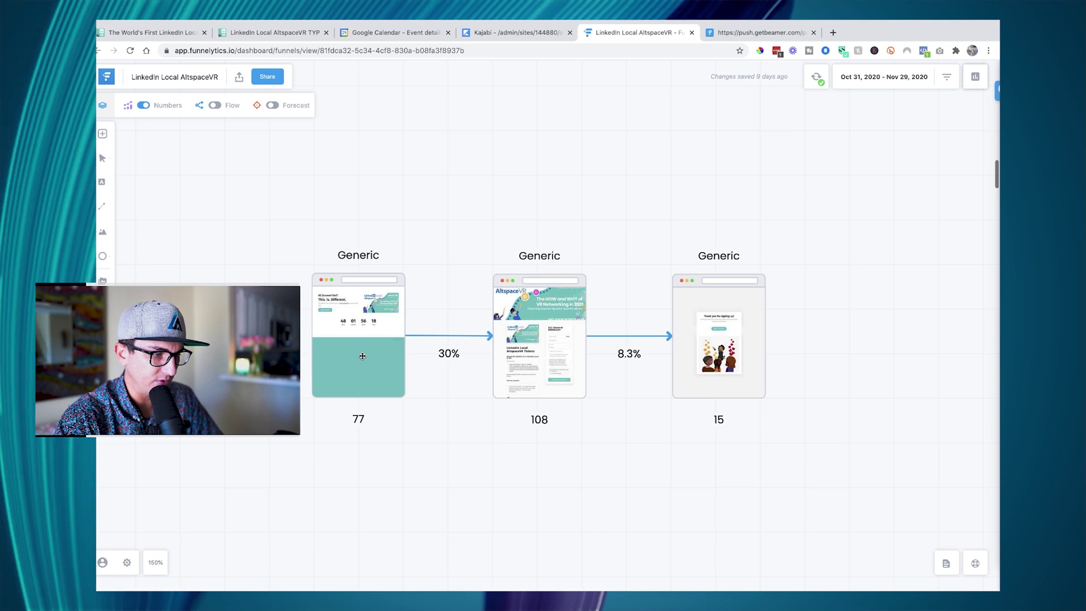
click(362, 356)
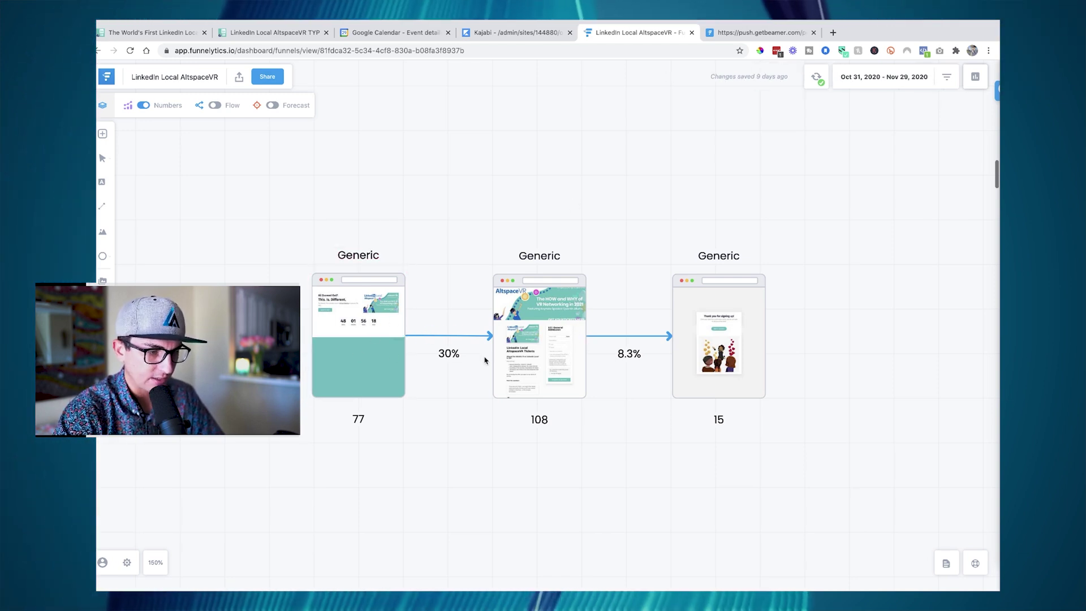
click(535, 375)
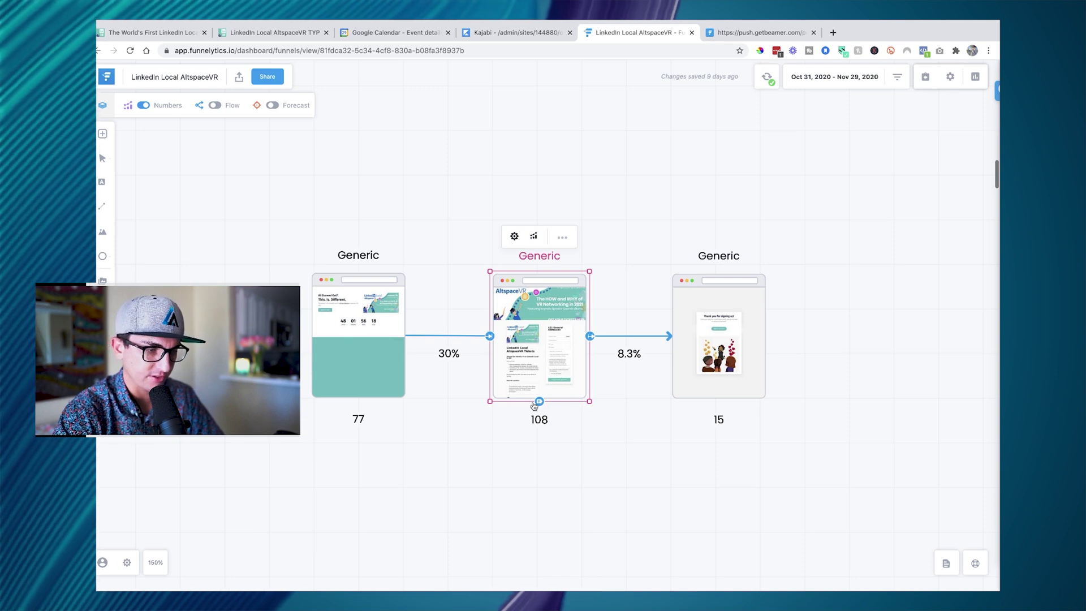
- View the first Generic step's KPIs (77 people, 0 leads, $0.00 revenue), then close the panel
click(637, 303)
click(390, 316)
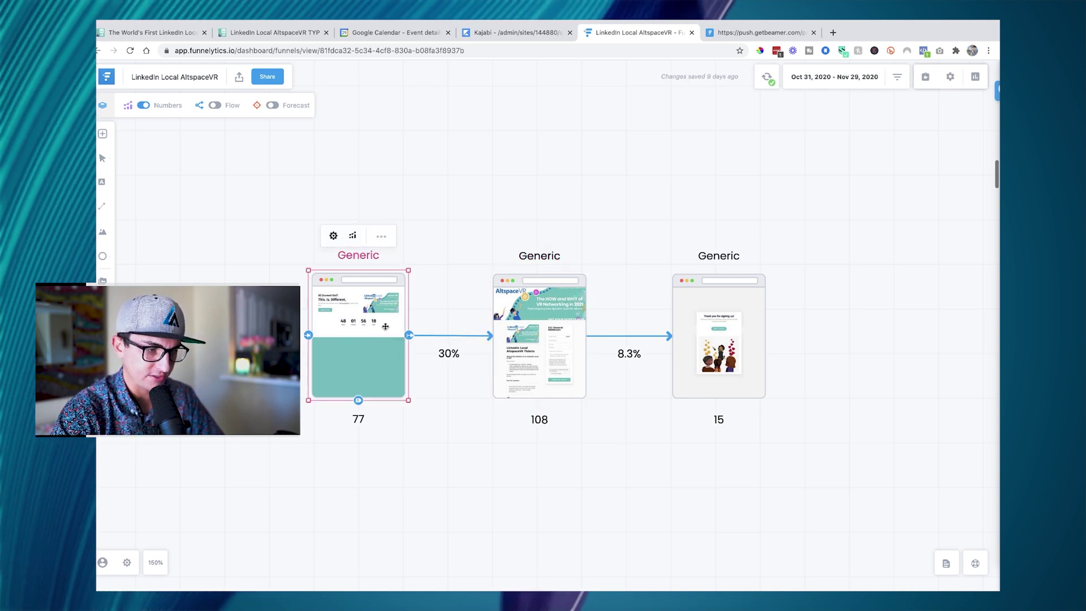
click(353, 236)
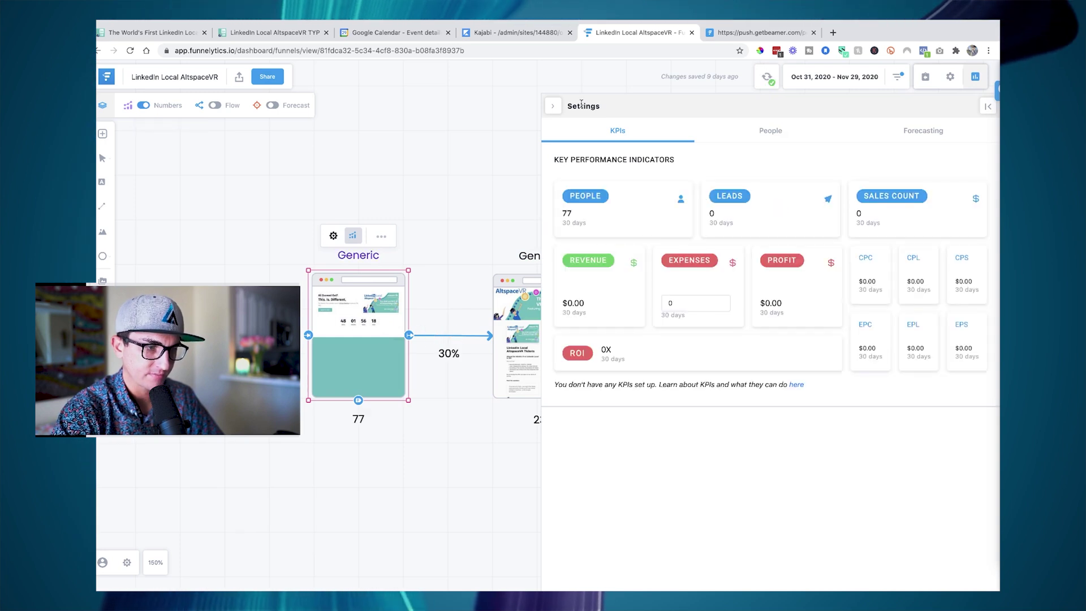
click(554, 106)
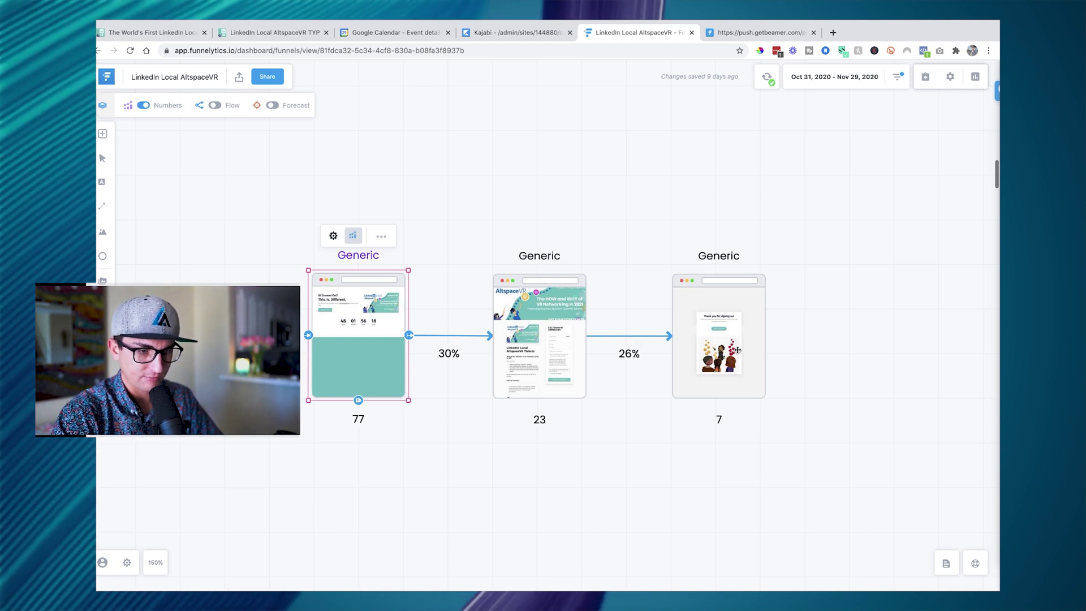
- Rename the first Generic step to Landing Page
double_click(363, 254)
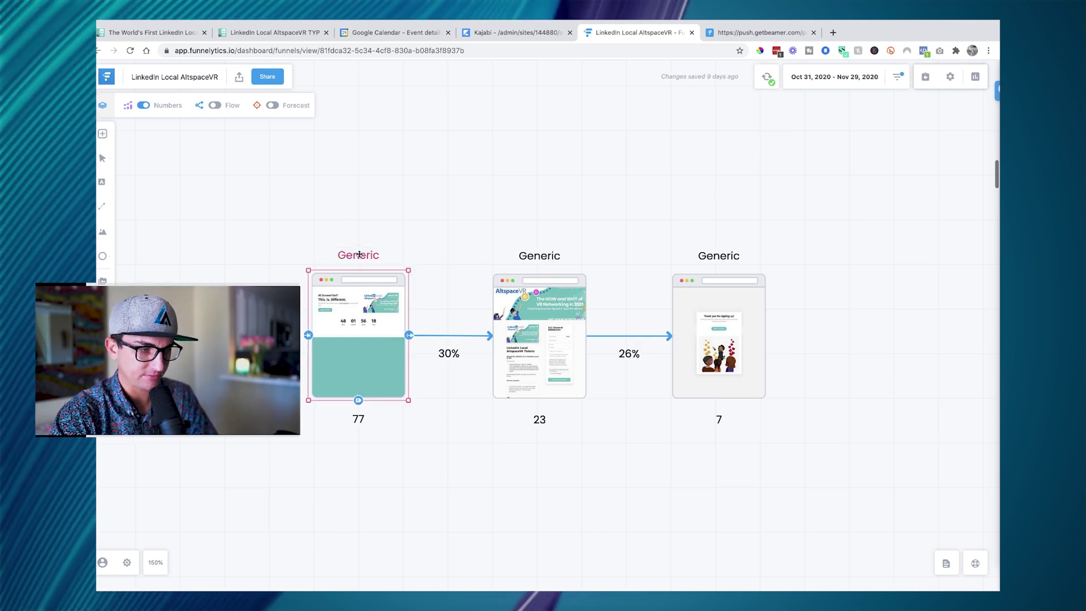
double_click(792, 176)
text(Landing Page)
click(605, 198)
- Rename the second Generic step to Checkout Page
click(553, 253)
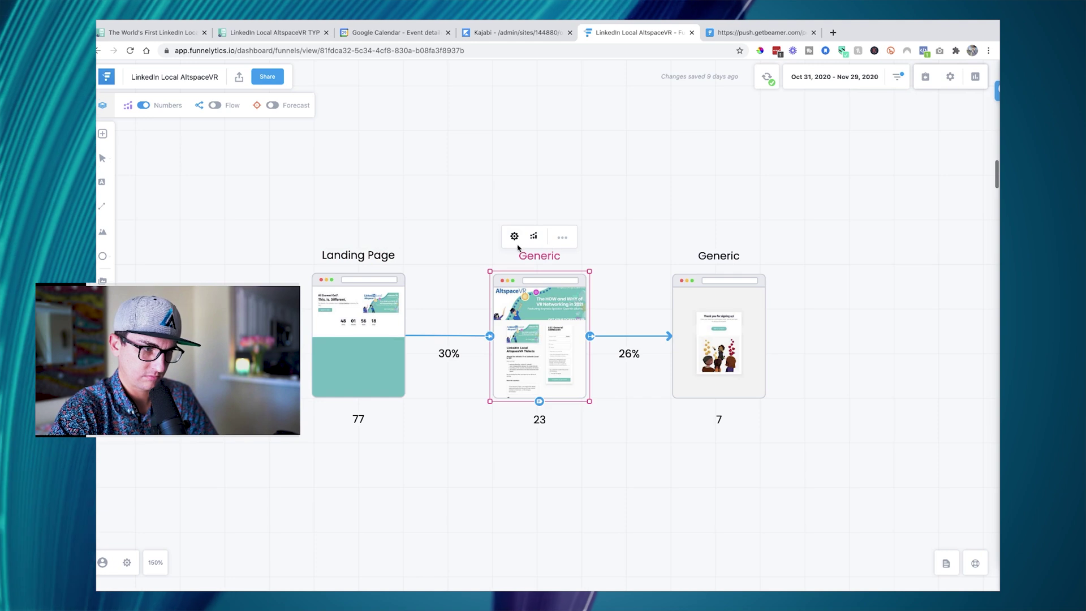
click(515, 237)
double_click(792, 176)
text(Checkout Page)
click(645, 203)
- Rename the third Generic step to Thank You Page
click(722, 253)
click(694, 236)
double_click(848, 172)
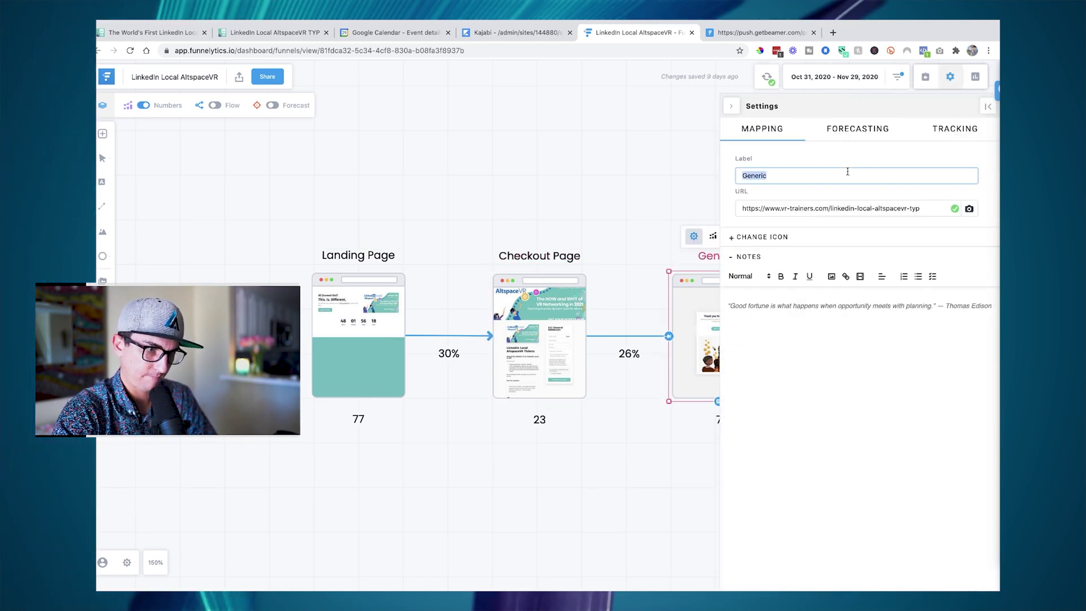
text(Thank You Page)
click(851, 307)
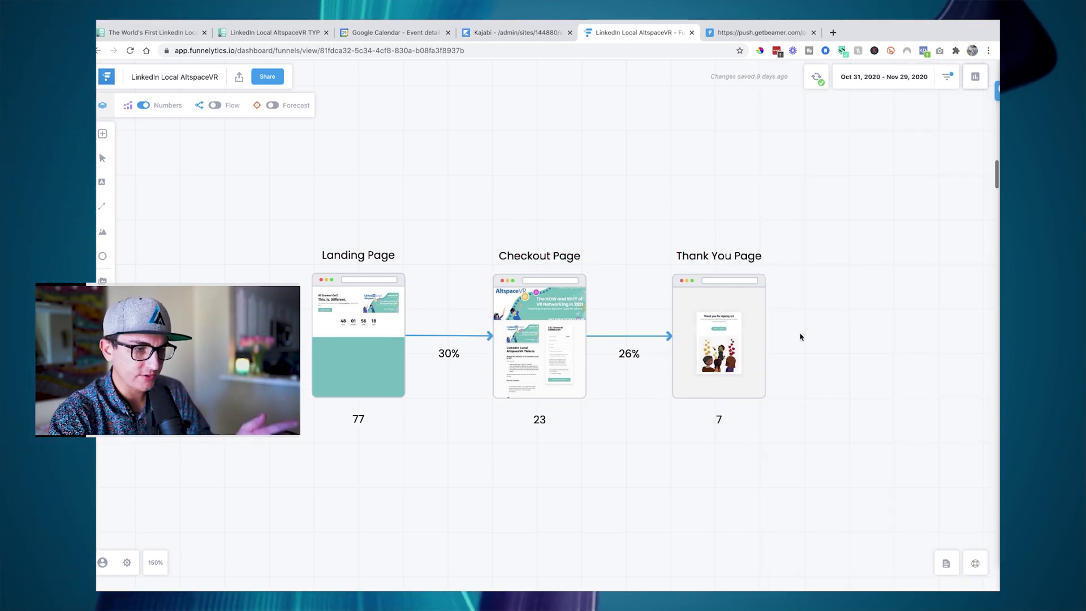
click(358, 325)
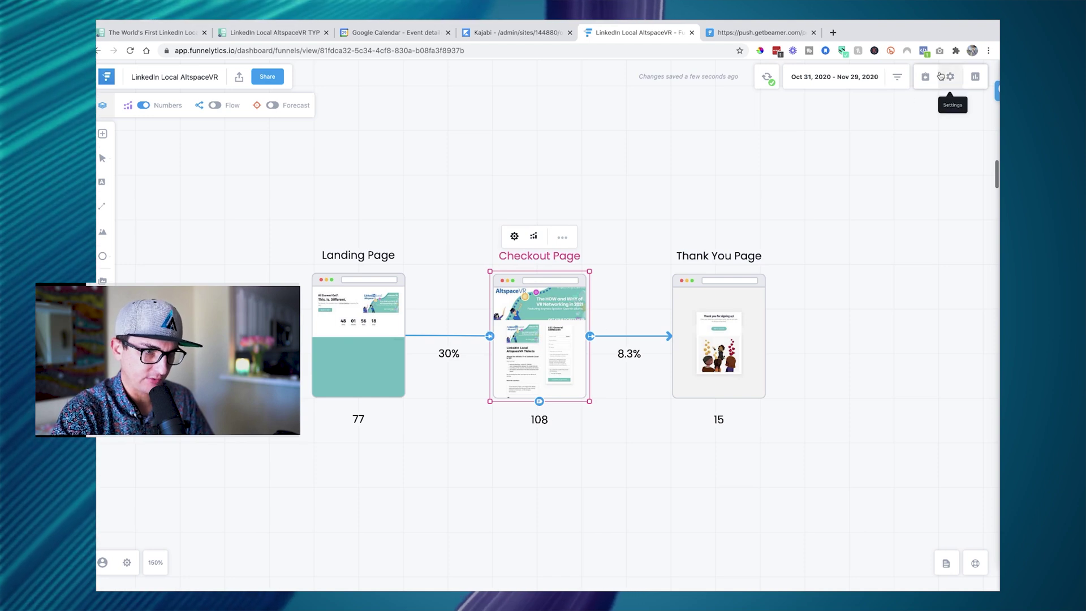
click(925, 79)
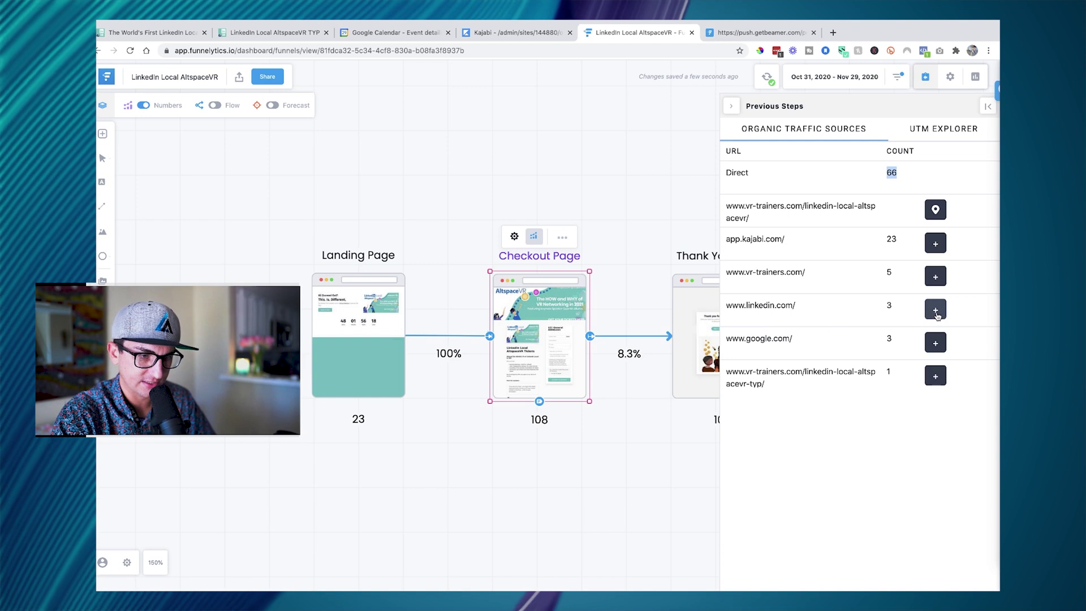
drag(936, 310, 383, 178)
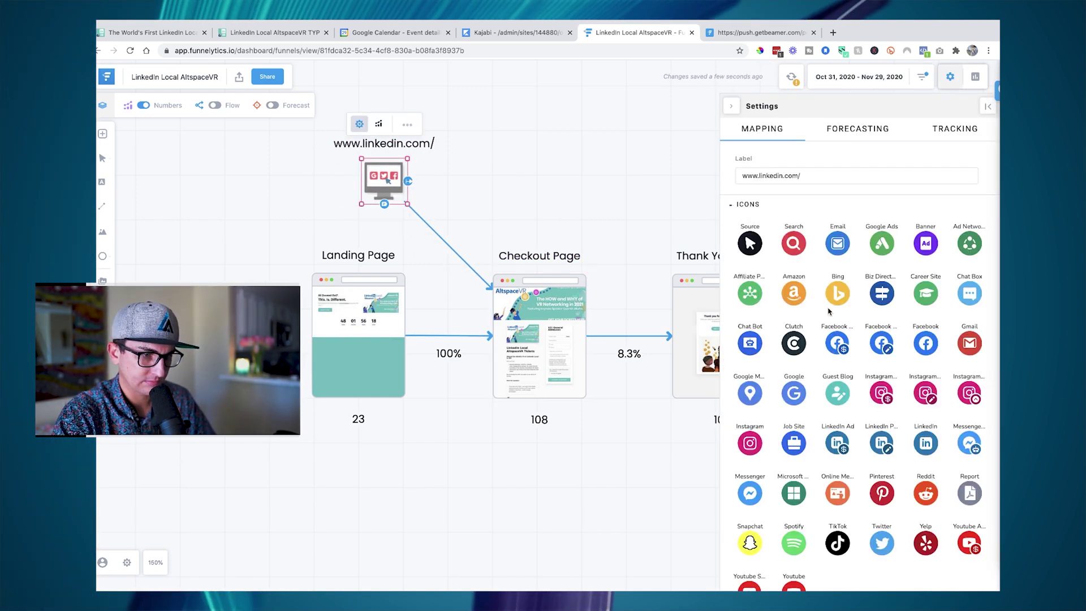
- Give the new source the LinkedIn icon and move it higher on the canvas
click(894, 421)
click(581, 225)
drag(385, 183, 407, 172)
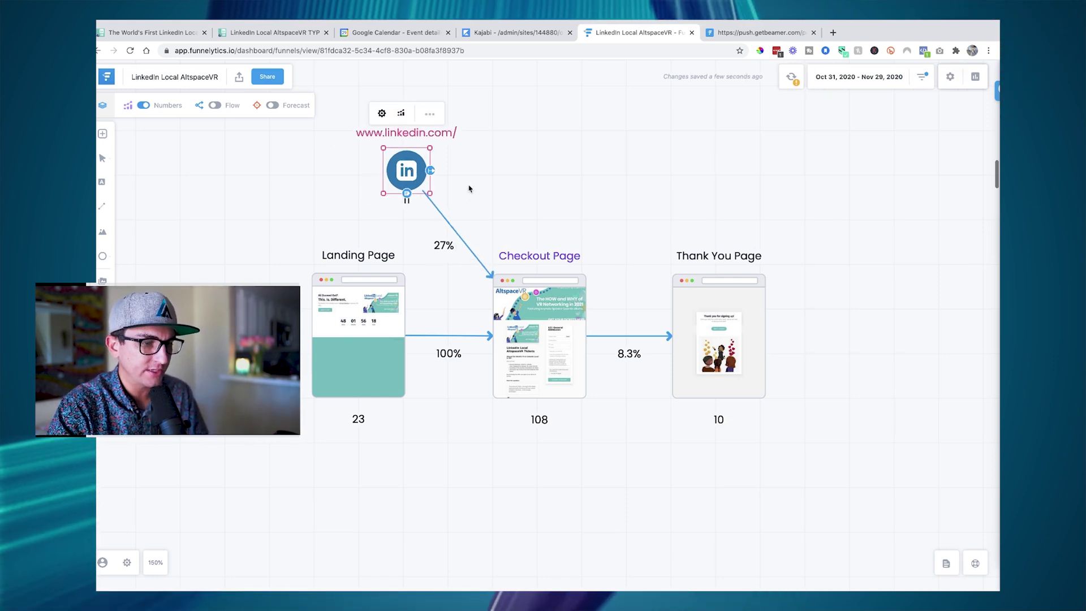
- Delete the LinkedIn source step and return to the Kajabi Offers page
click(731, 324)
click(808, 215)
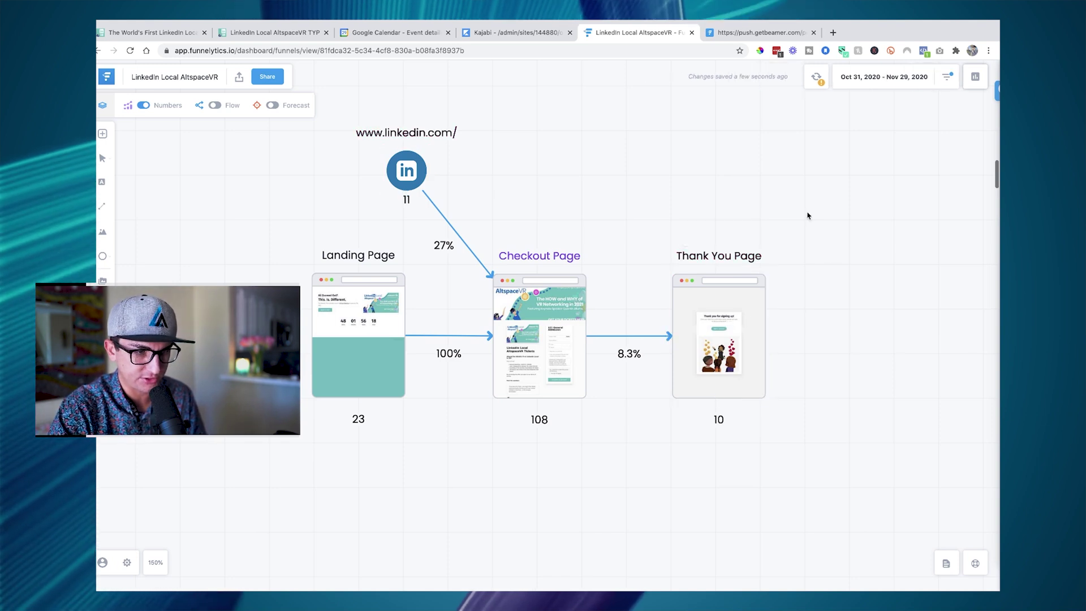
click(405, 168)
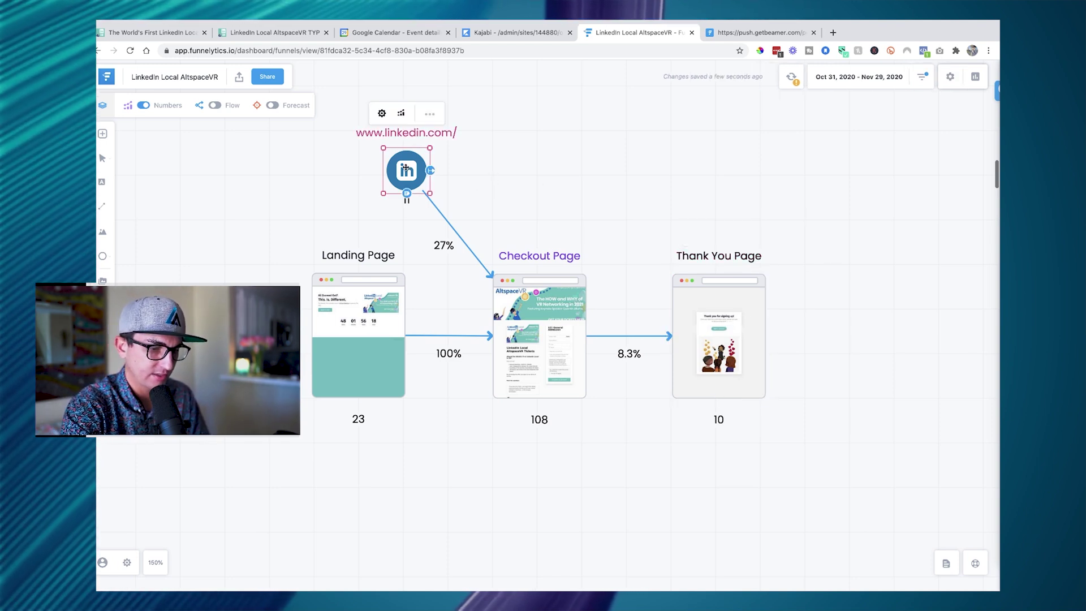
key(BackSpace)
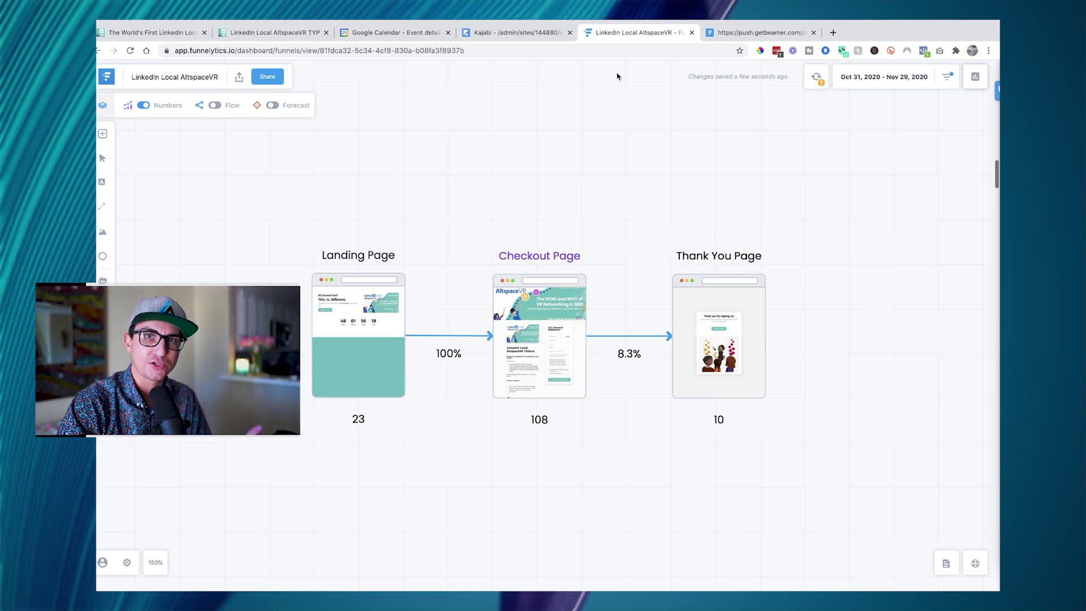
click(507, 37)
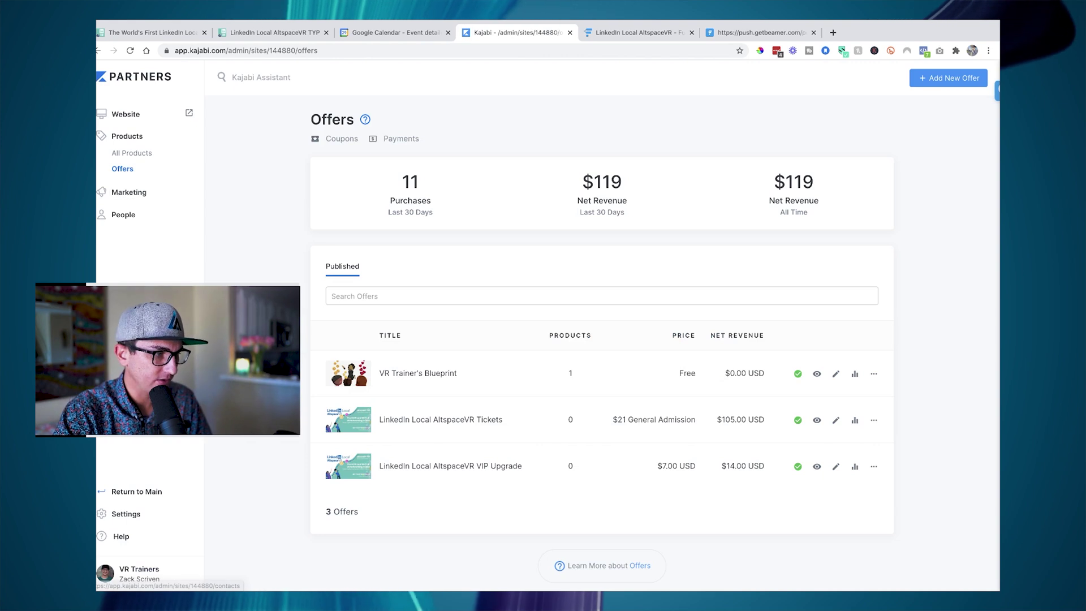
- From Website > Pages, open the LinkedIn Local AltspaceVR page's stats (652 views, 0 opt-ins)
click(126, 114)
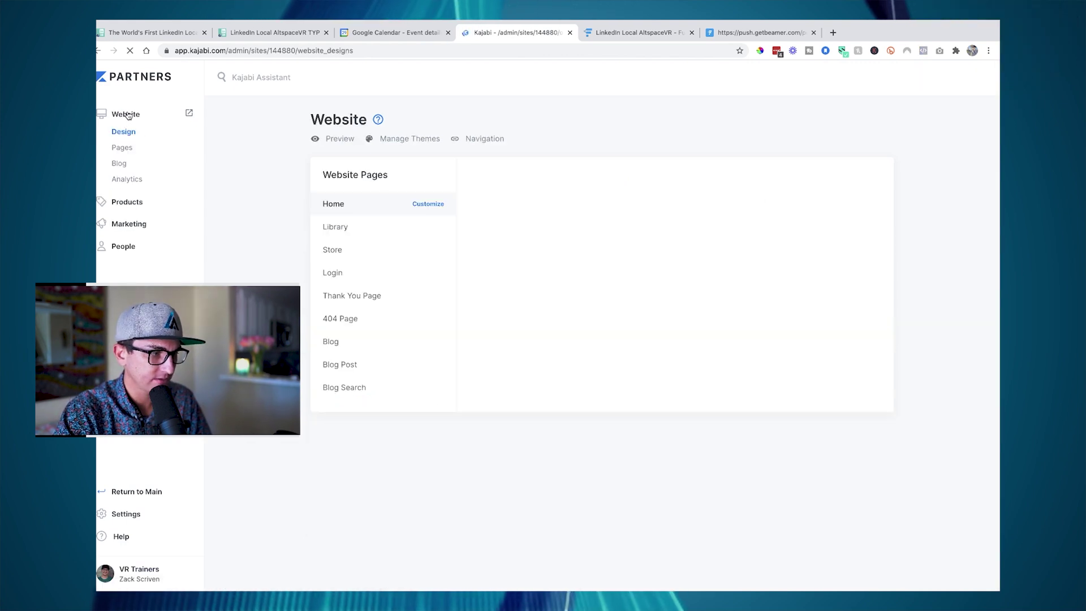
click(123, 148)
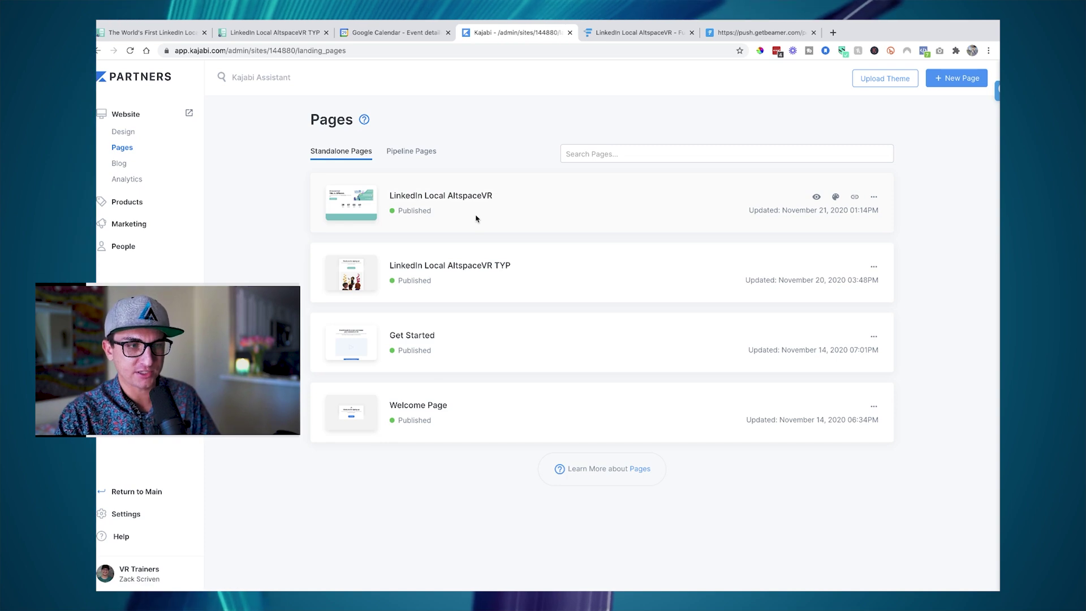
click(634, 35)
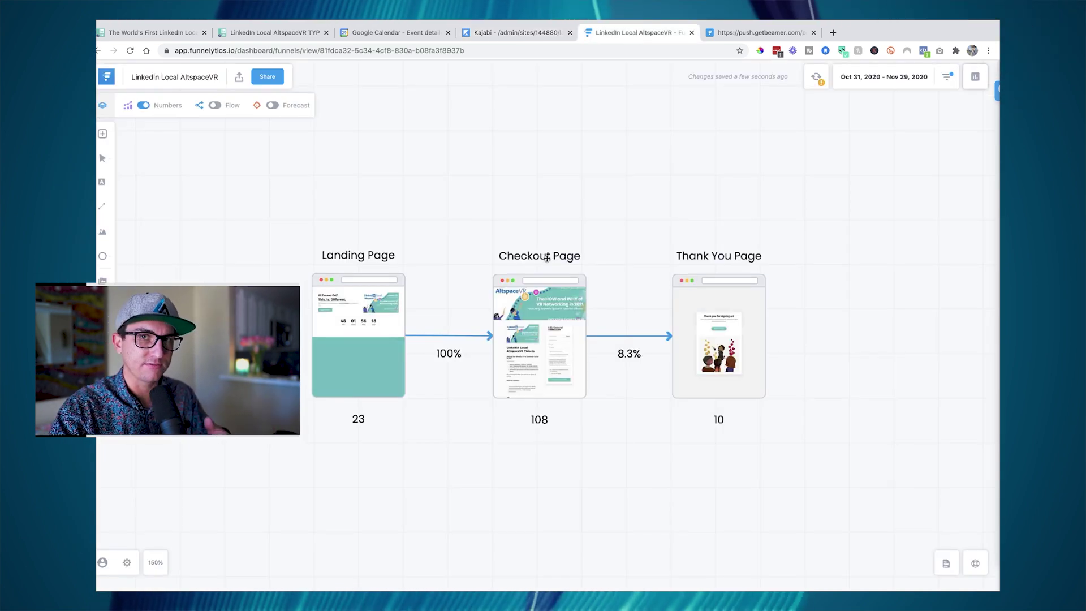
click(521, 32)
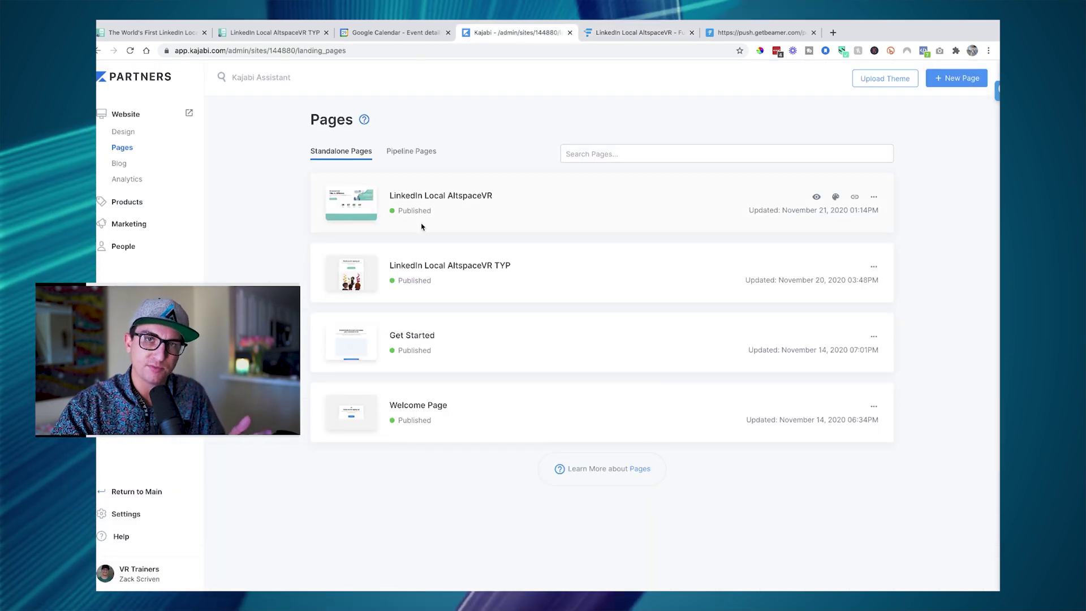
click(426, 202)
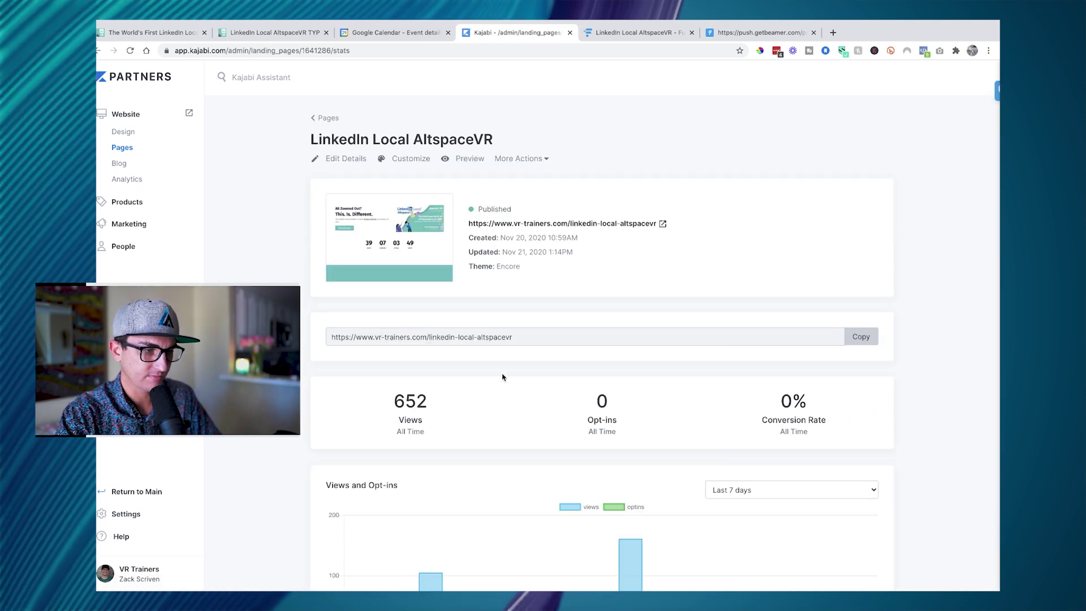
- Highlight the page's Views, Opt-ins and Conversion Rate figures, then scroll back up
scroll(503, 377, down, 2)
drag(388, 323, 446, 379)
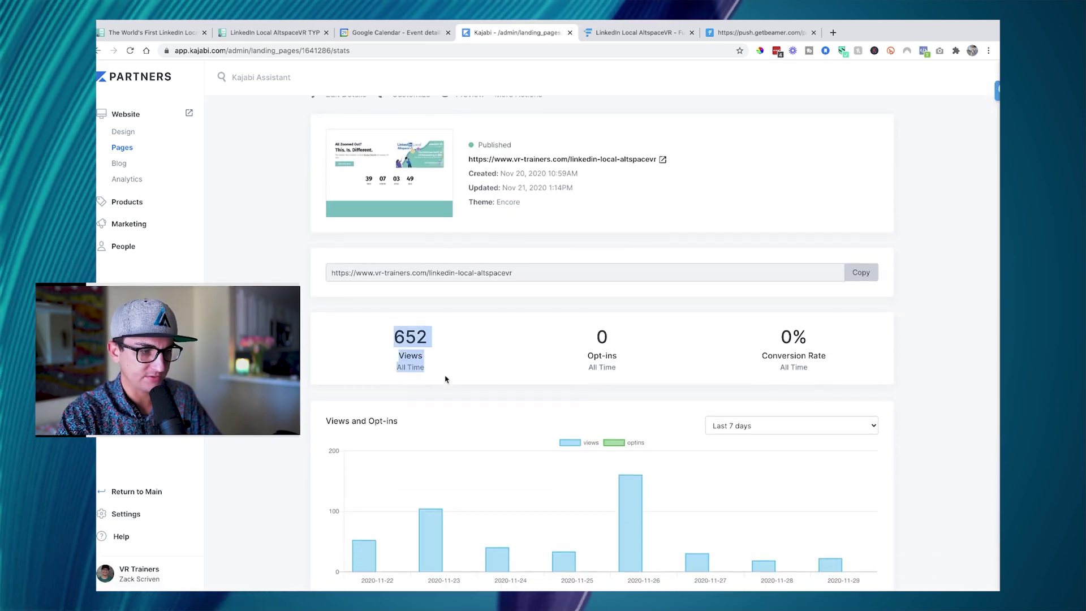
click(419, 346)
drag(388, 337, 463, 395)
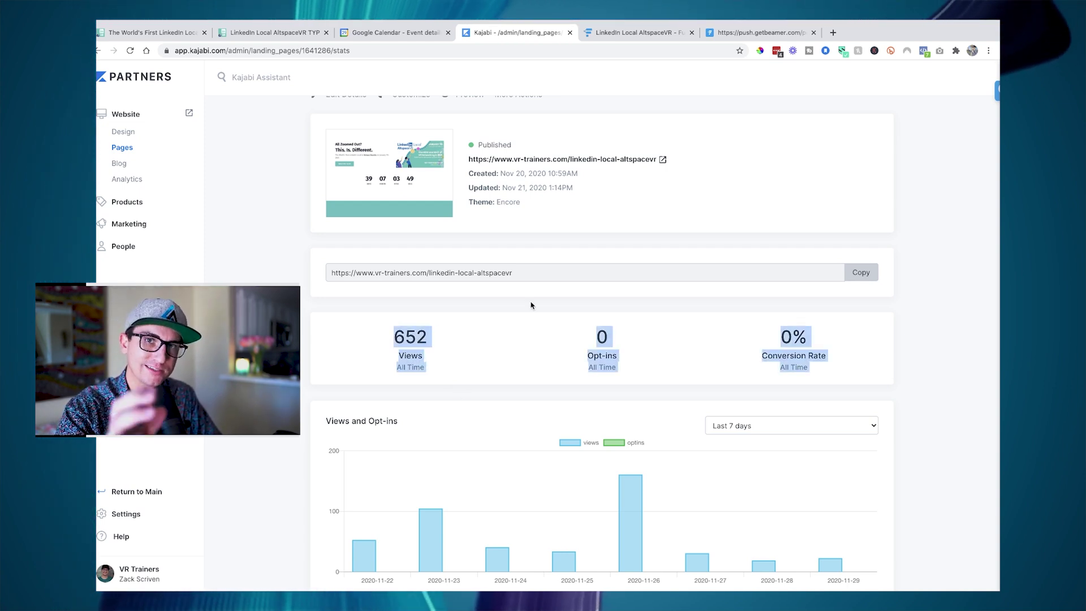
scroll(531, 306, up, 2)
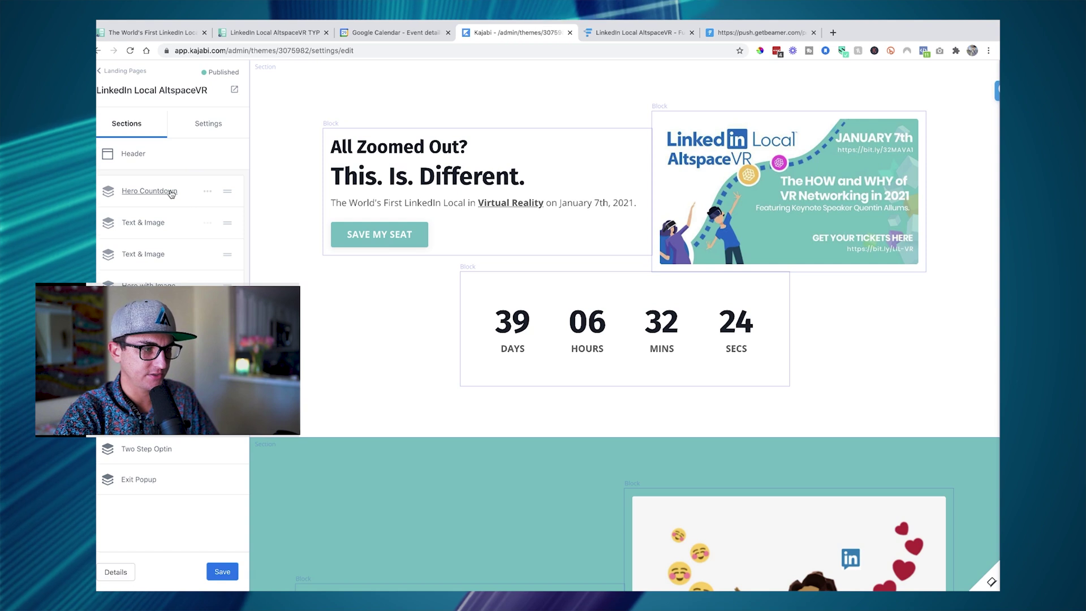
- Reorder the Hero Countdown section and inspect the keynote speaker section's settings
mouse_move(173, 192)
drag(172, 193, 157, 219)
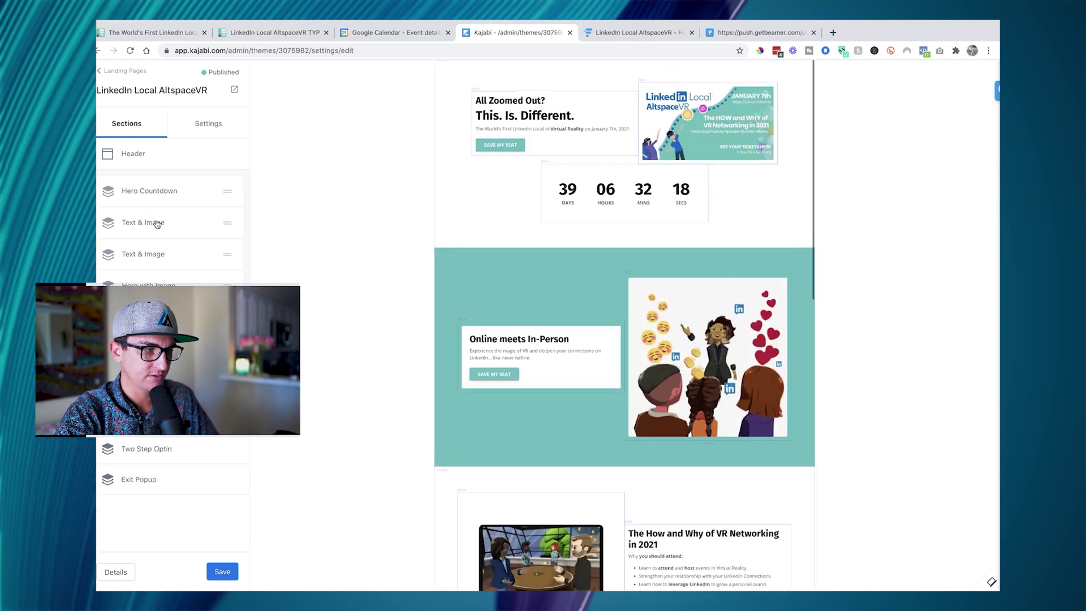
scroll(425, 368, down, 5)
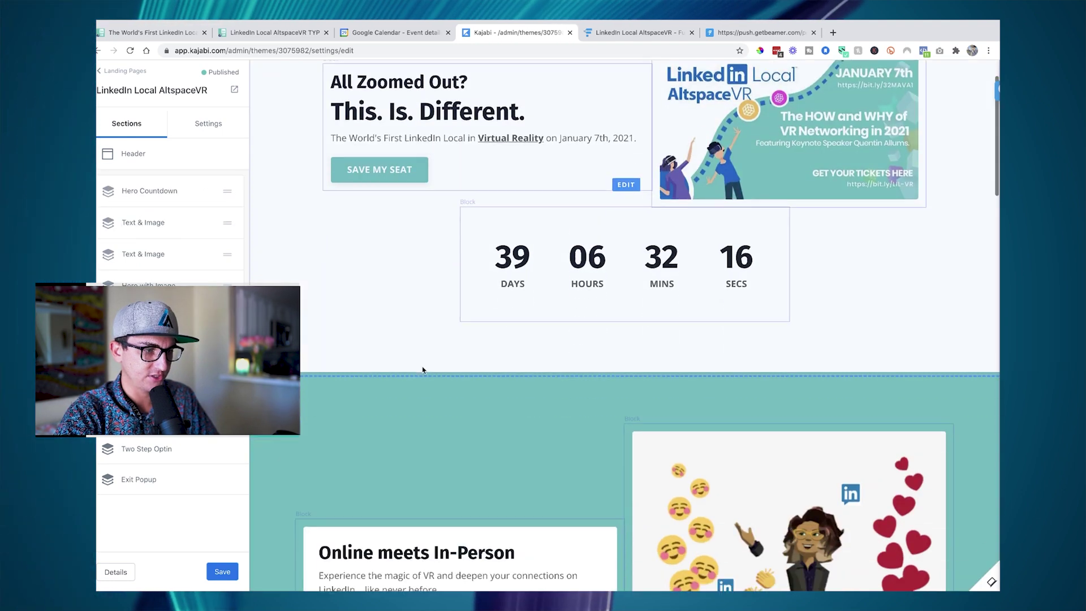
scroll(258, 247, down, 4)
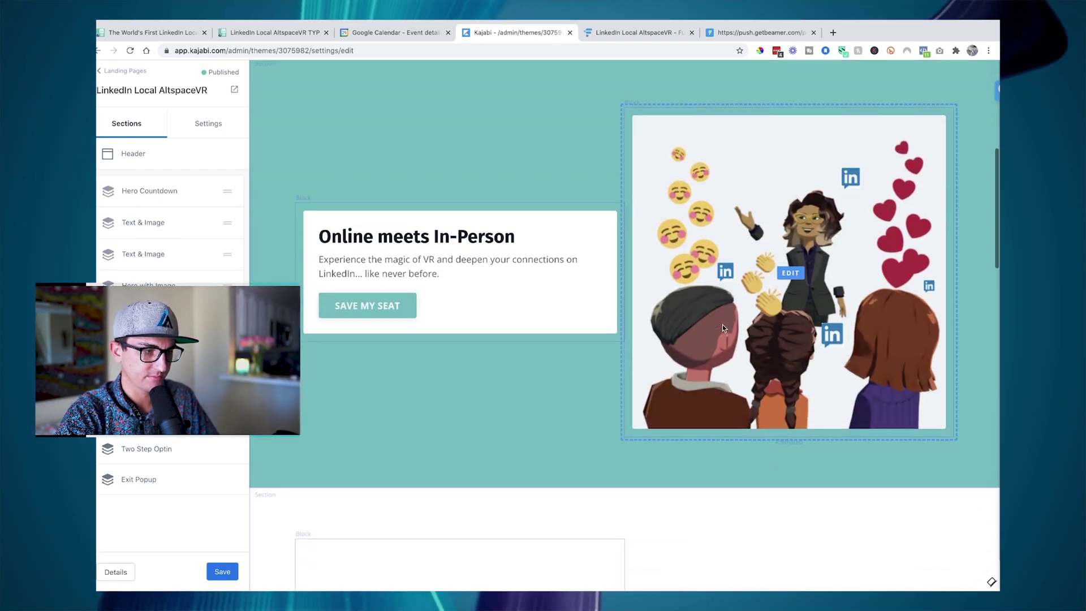
scroll(396, 340, down, 5)
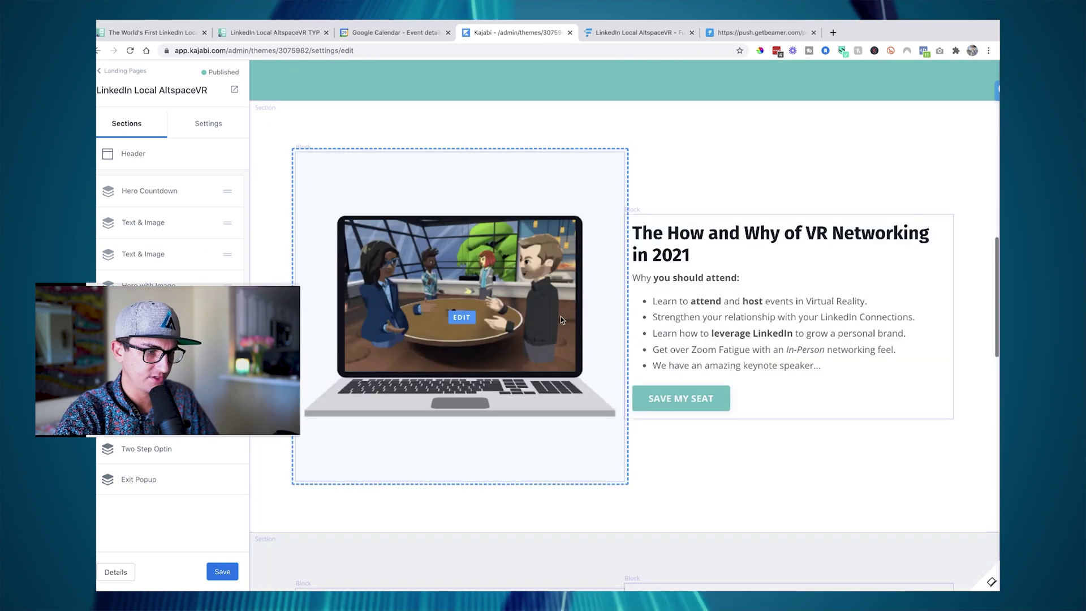
click(148, 287)
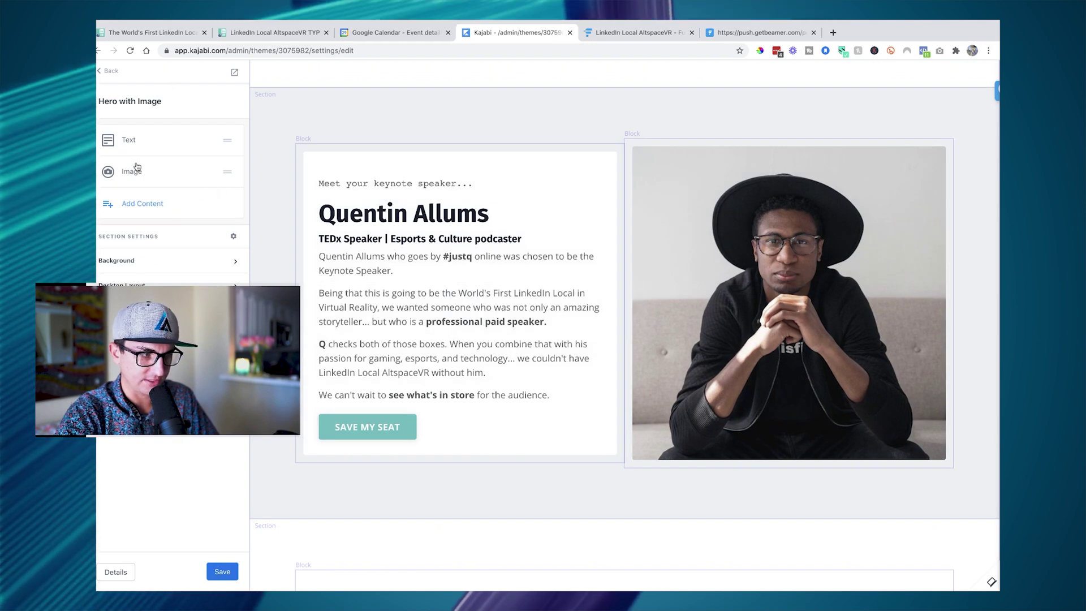
click(105, 72)
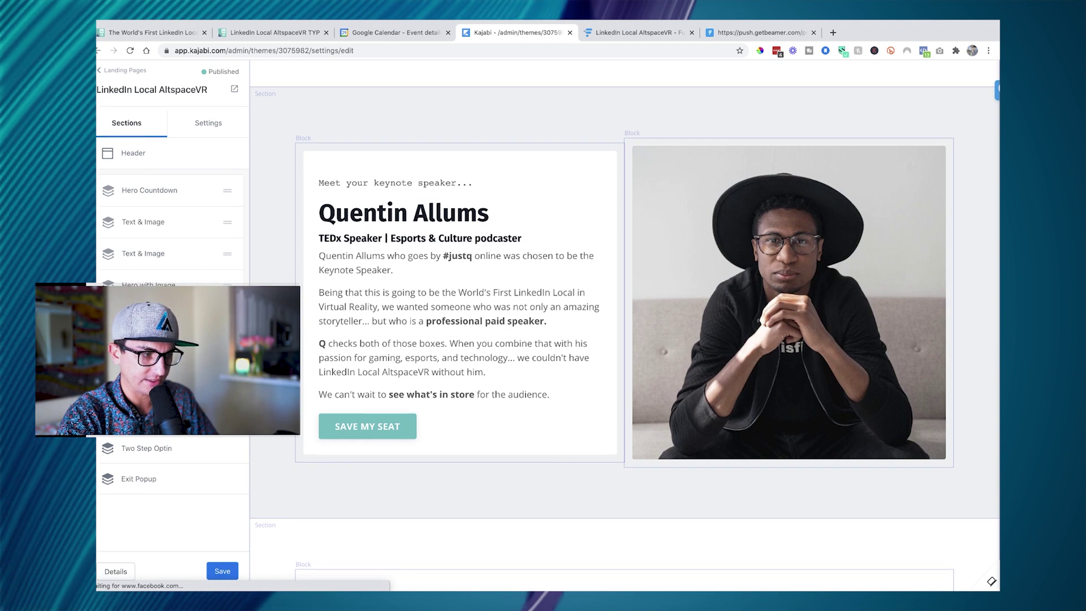
- Scroll to the bottom of the Sections list and open the Add Section library
scroll(330, 375, down, 5)
scroll(341, 320, down, 2)
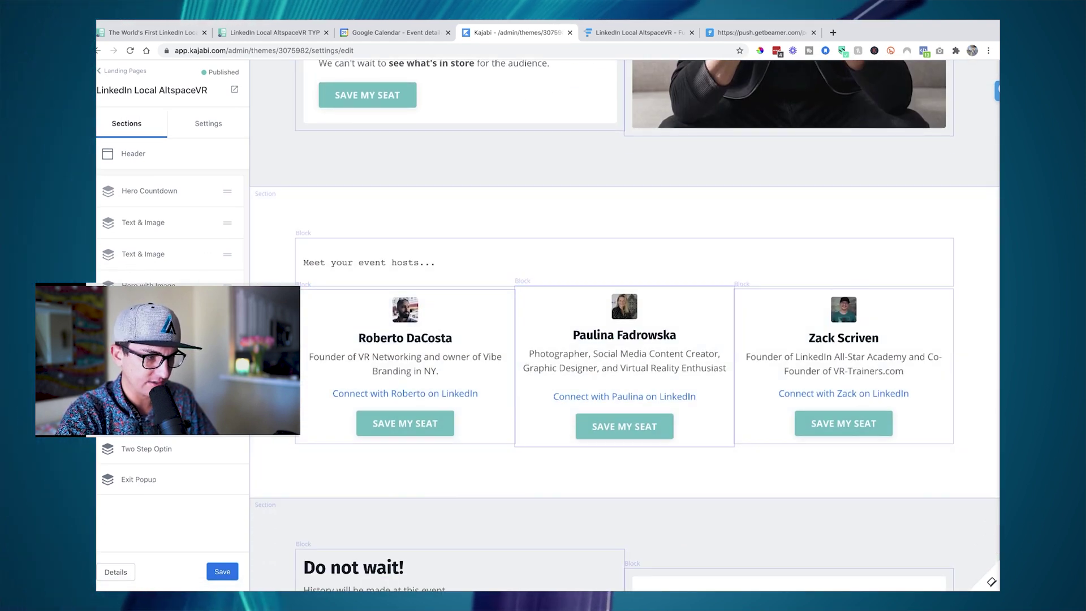
scroll(419, 395, down, 5)
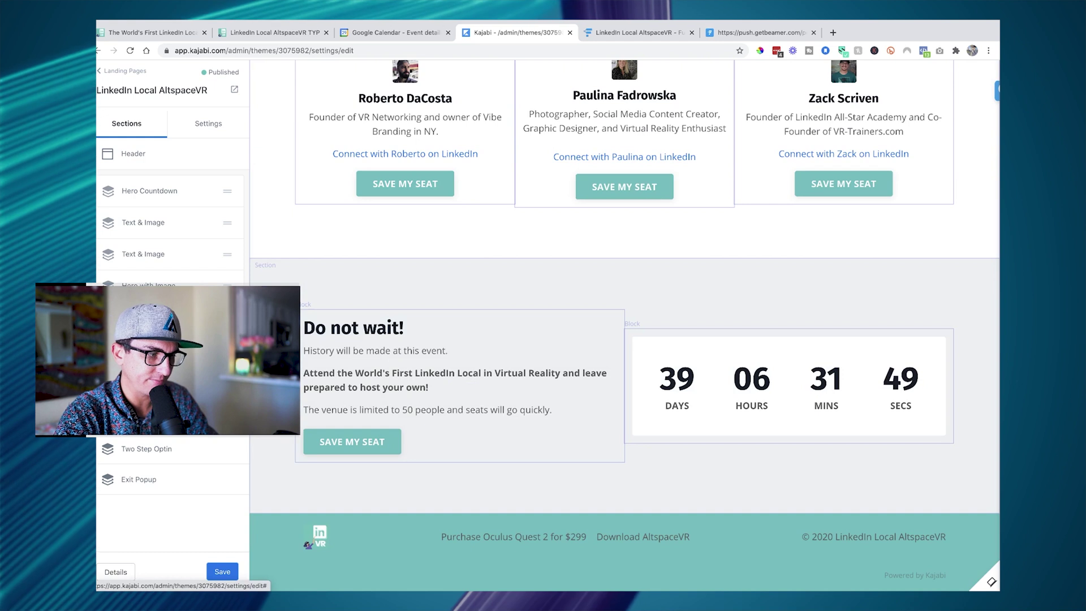
click(164, 382)
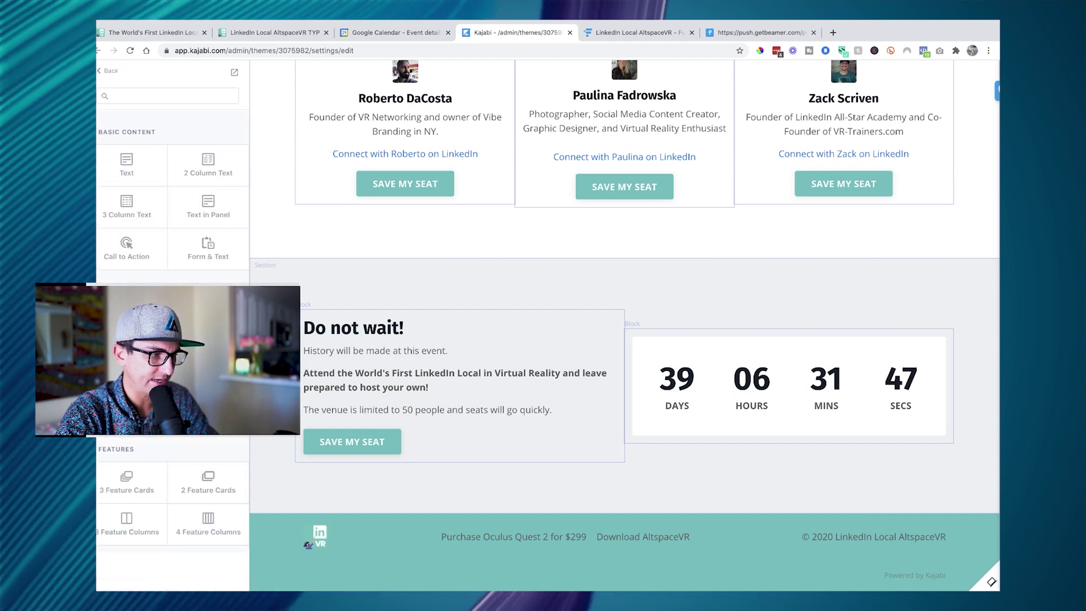
- Add an Inline Opt-in Form section titled 'Join Our Free Trial' and check its settings
scroll(164, 237, down, 5)
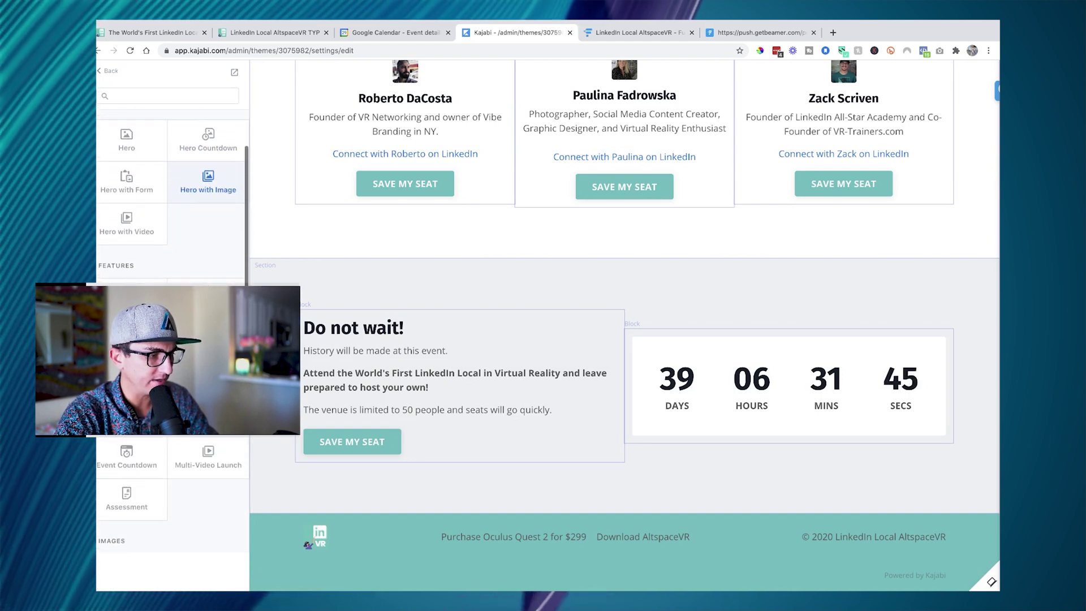
scroll(173, 237, down, 1)
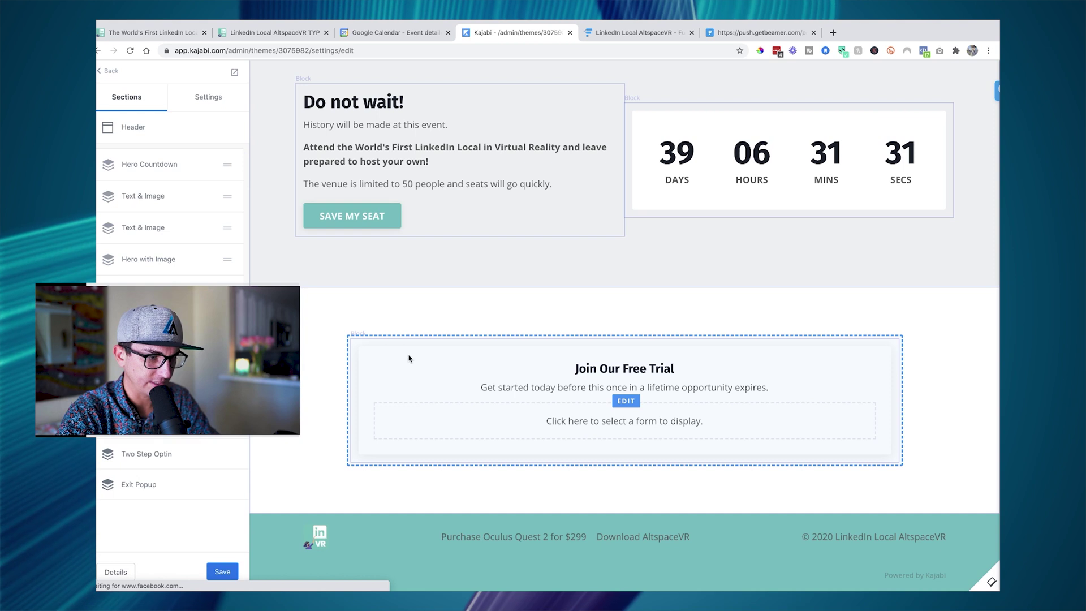
click(364, 383)
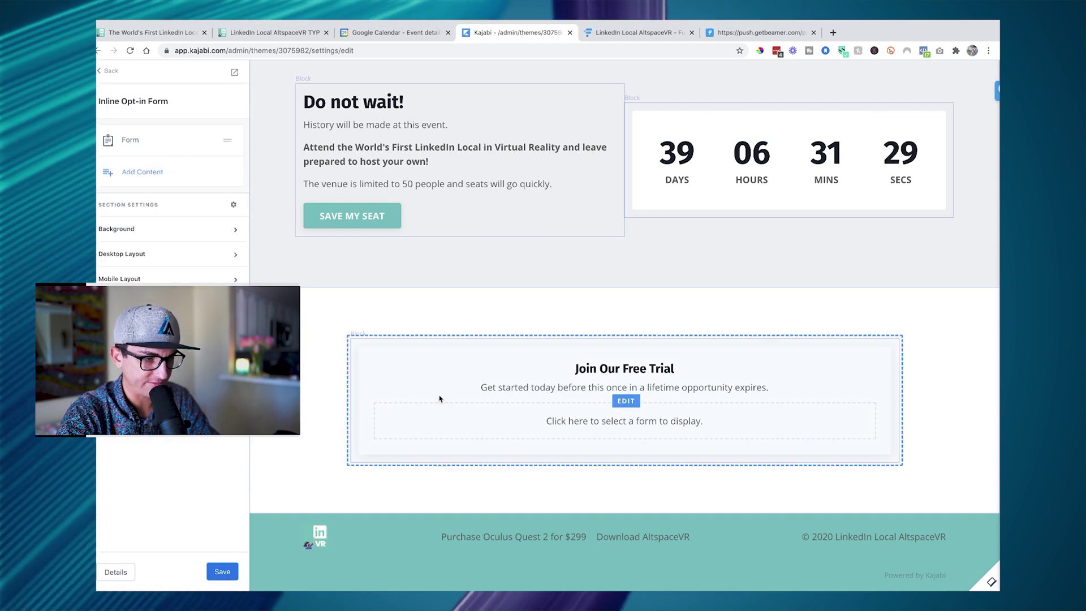
click(104, 71)
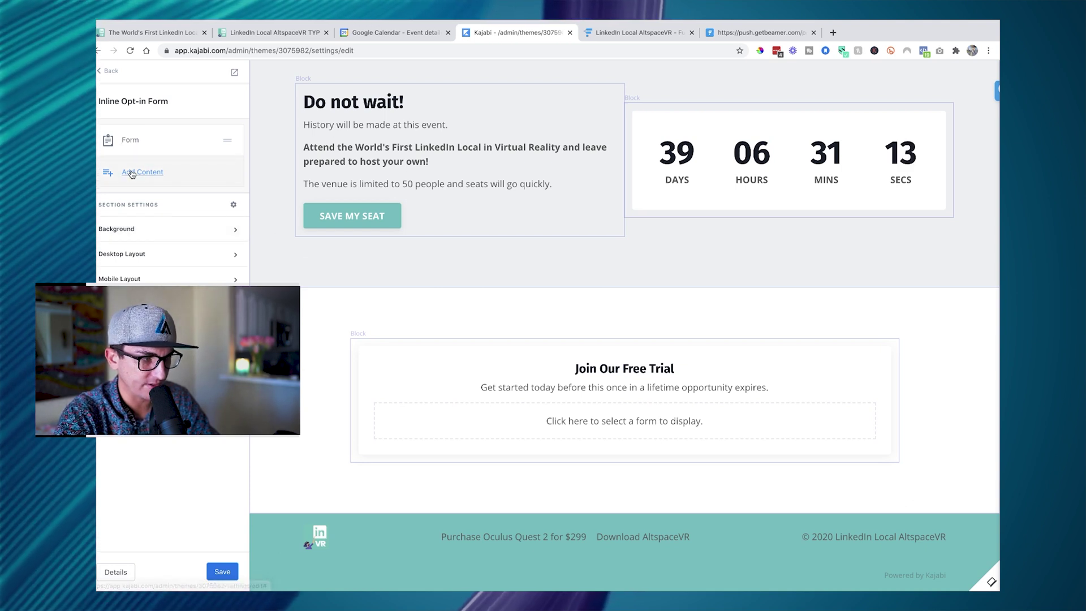
- Set the opt-in block's form to VR Trainer's Blueprint Optin with Name and Email fields
click(126, 141)
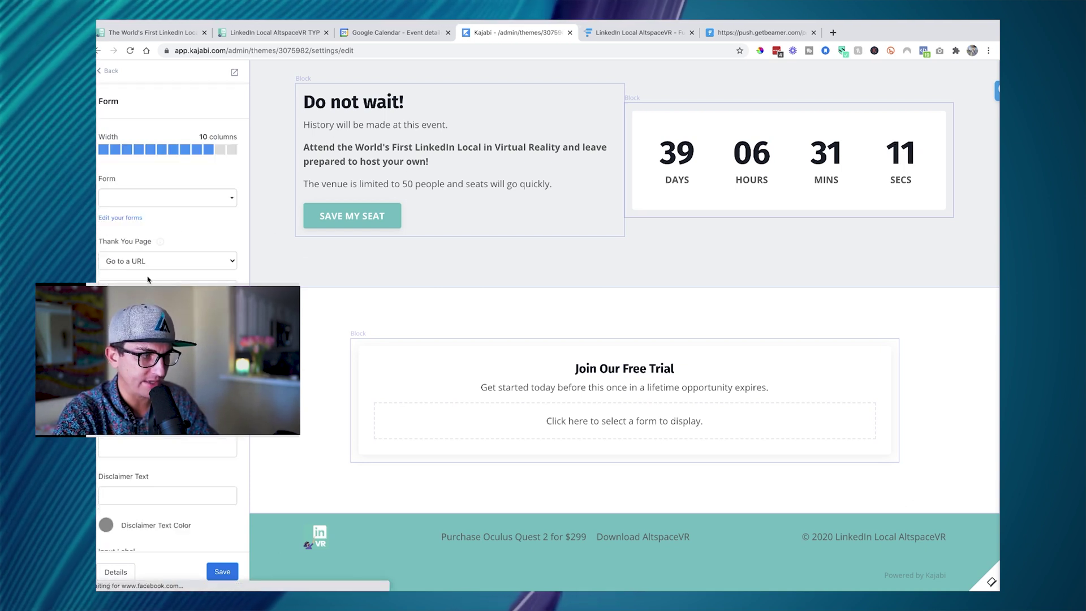
click(232, 200)
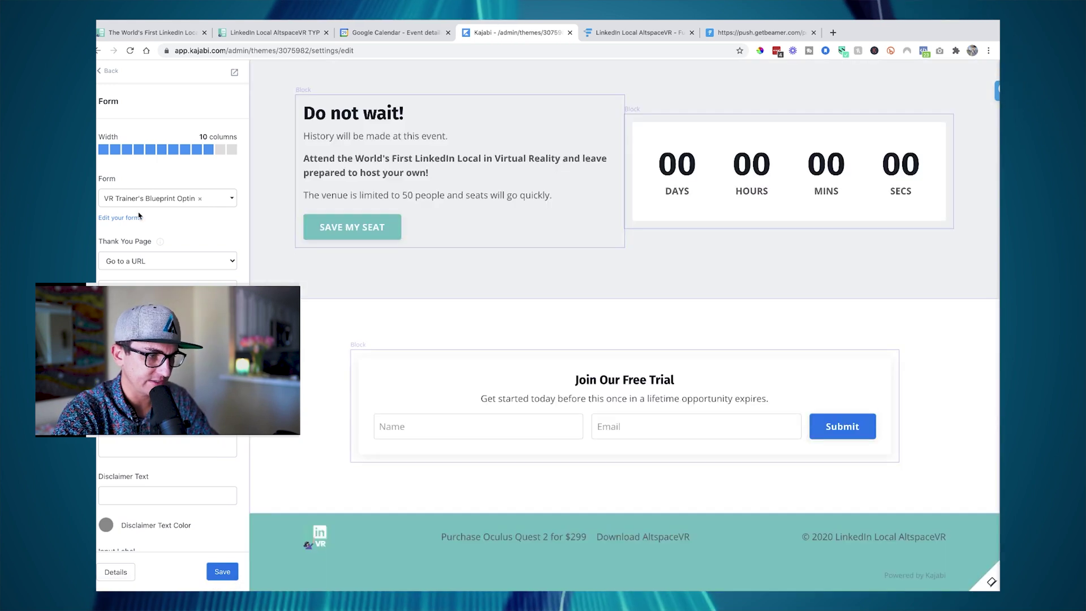
click(110, 71)
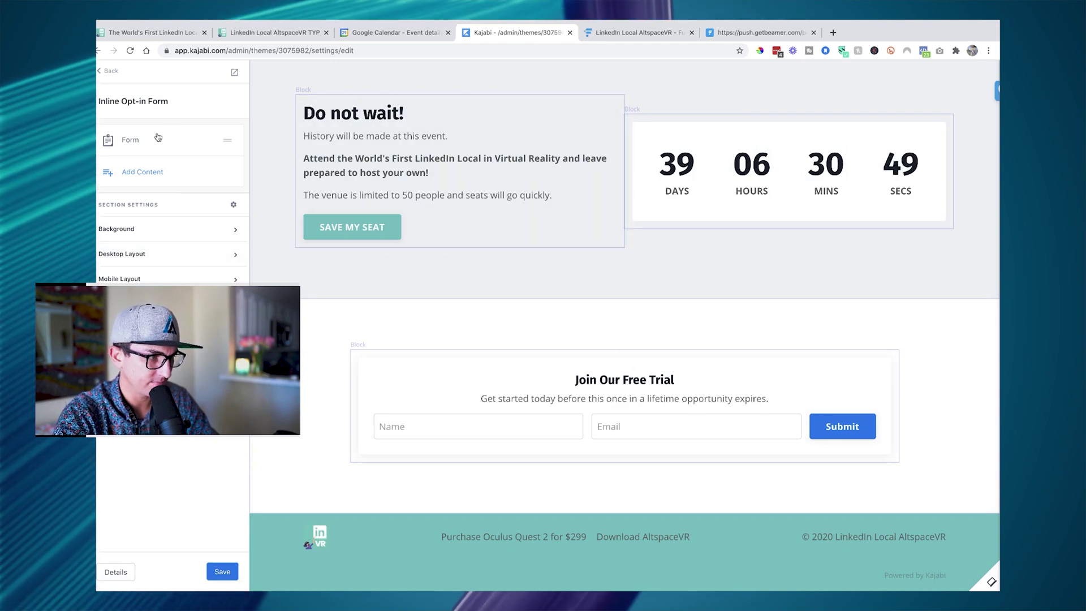
- Add a Countdown block for the LinkedIn Local AltspaceVR event under the form and save
click(141, 170)
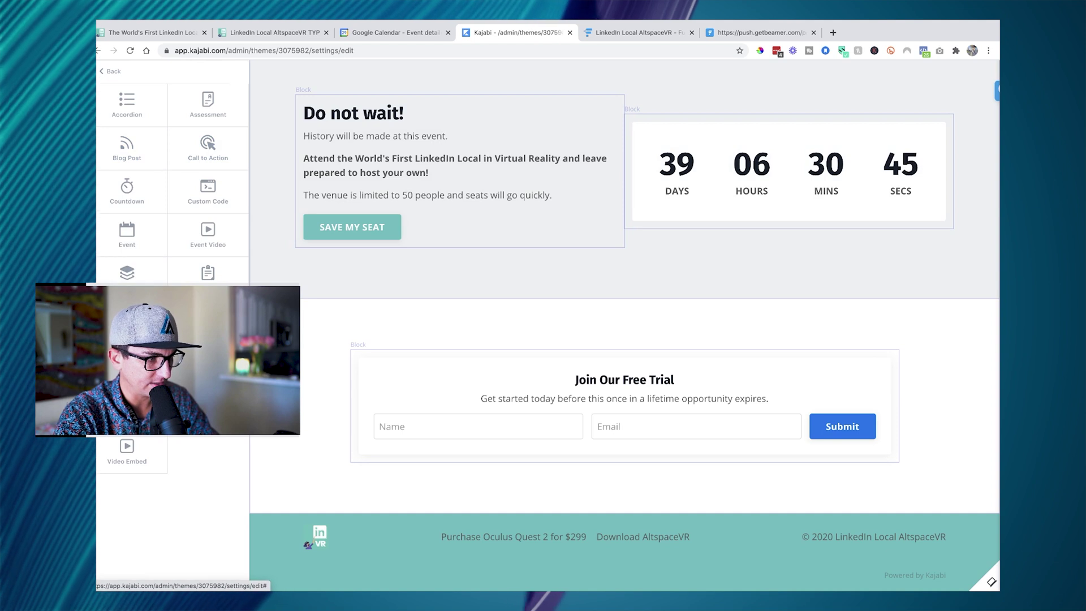
click(128, 190)
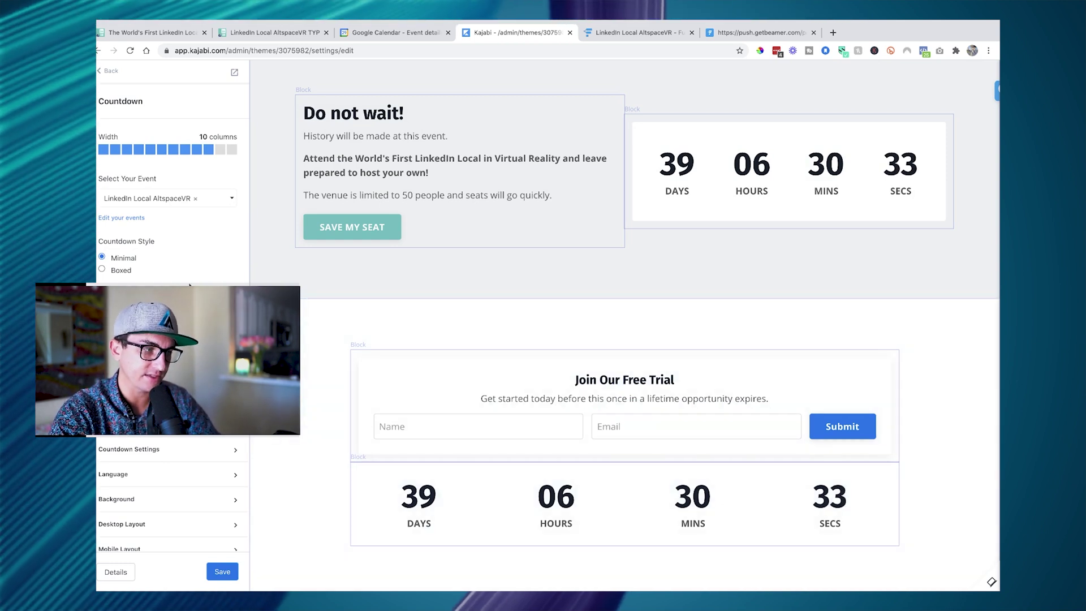
click(222, 572)
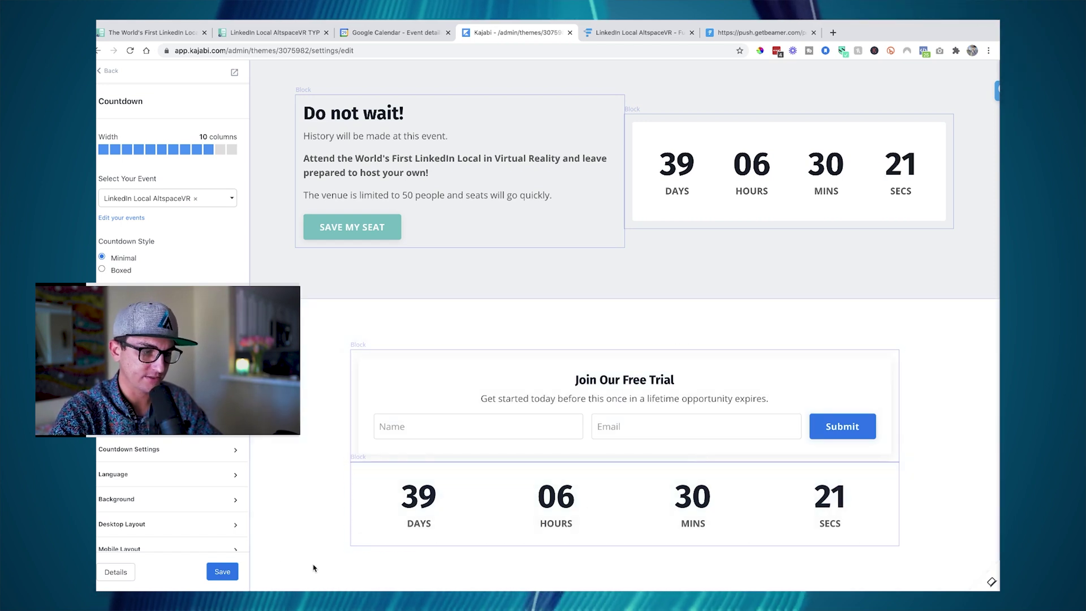
click(229, 570)
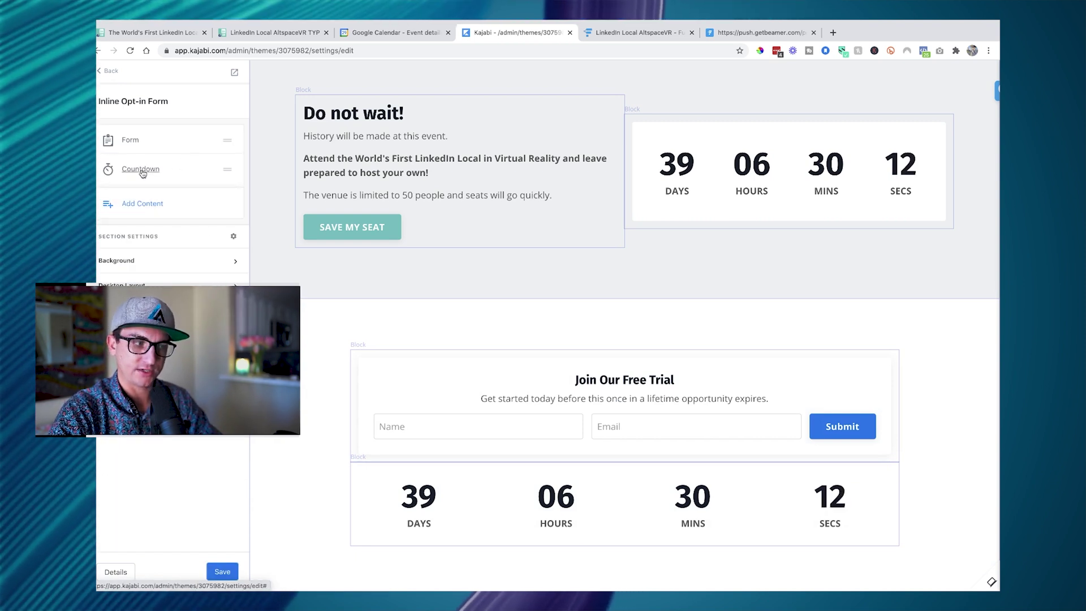
- Move the Countdown item above the Form in the section's content list
drag(144, 172, 146, 144)
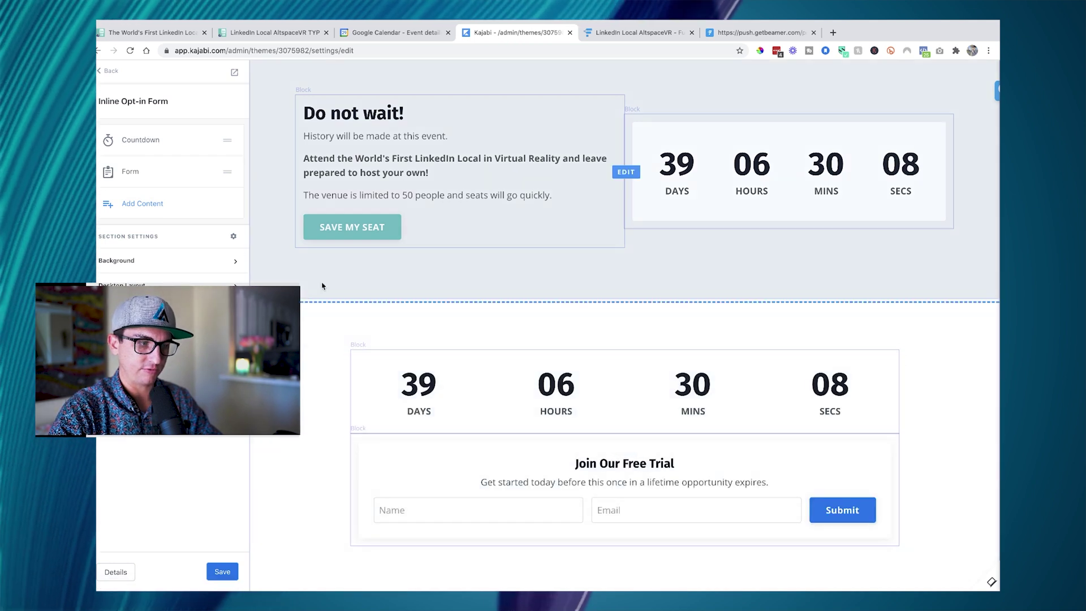
click(101, 72)
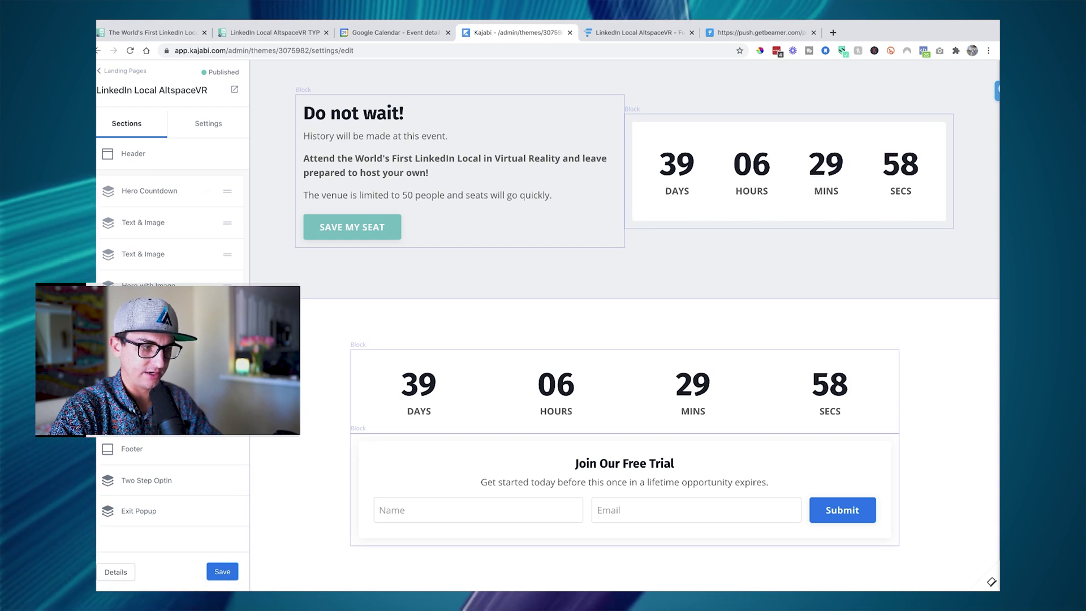
- Hide the Join Our Free Trial countdown and opt-in section via its options menu
click(207, 380)
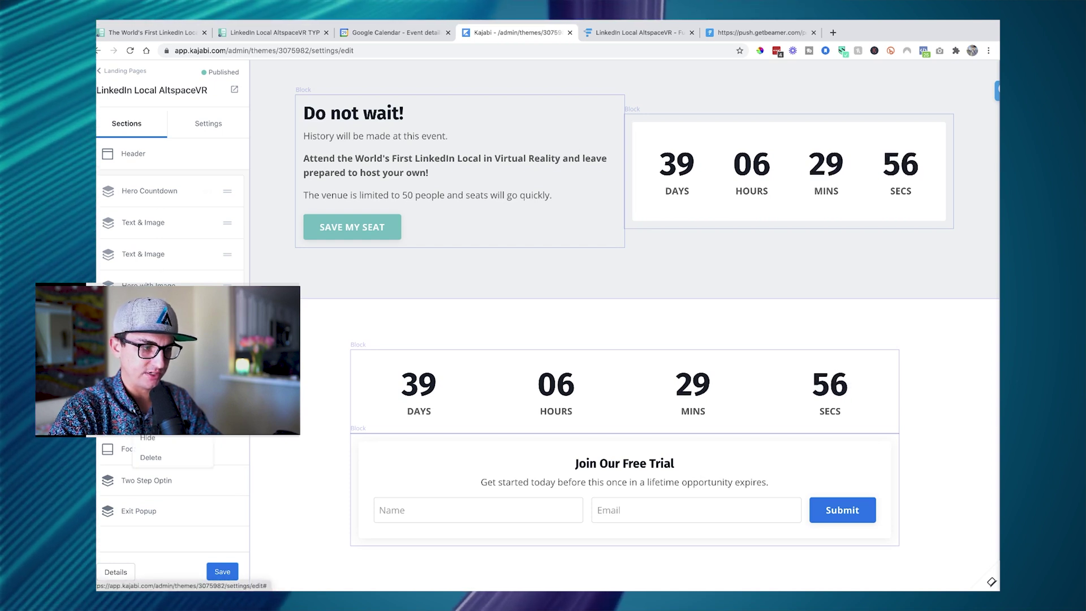
click(162, 440)
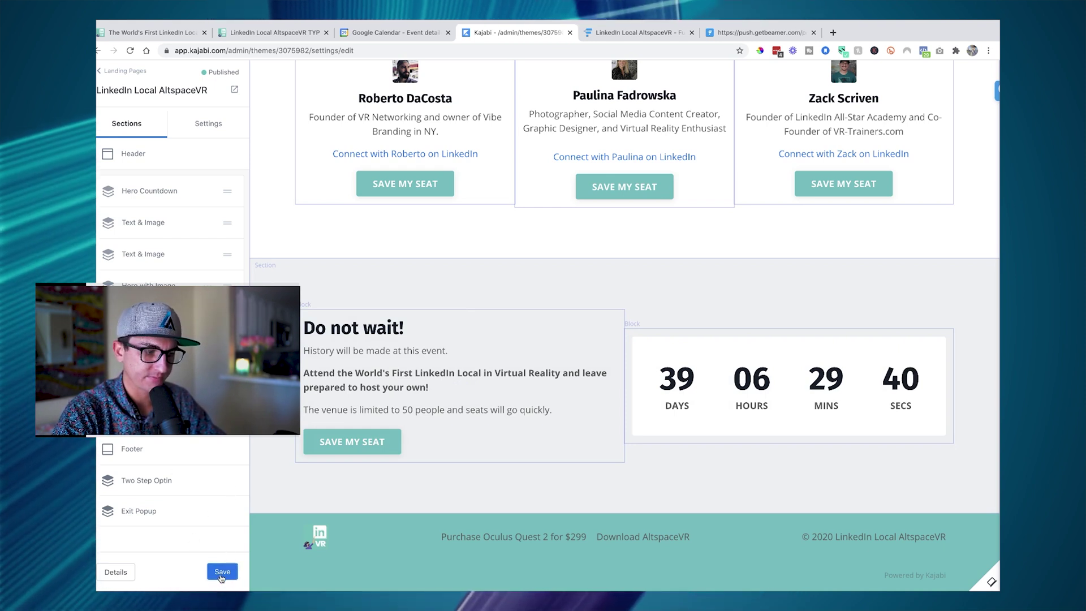
- Save the page and point the first host's SAVE MY SEAT button to the LinkedIn Local AltspaceVR Tickets offer
click(221, 574)
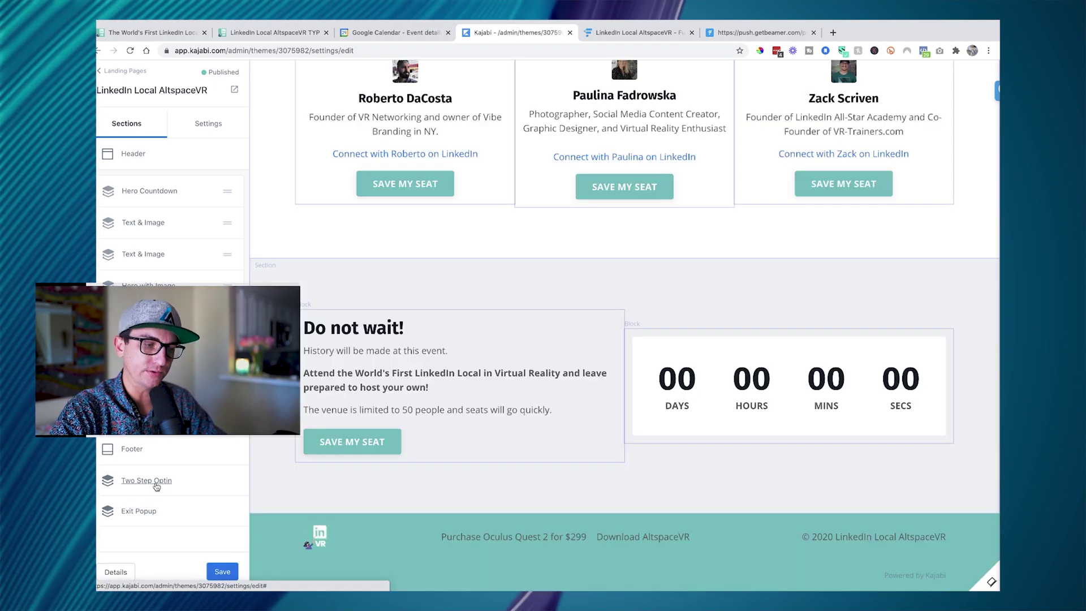
click(389, 182)
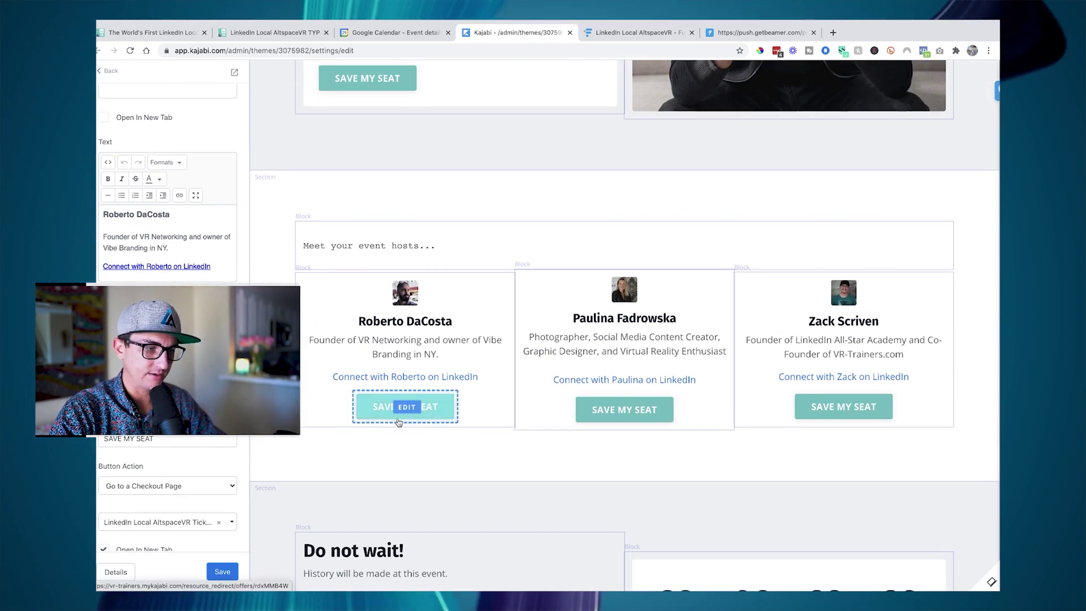
scroll(169, 170, down, 4)
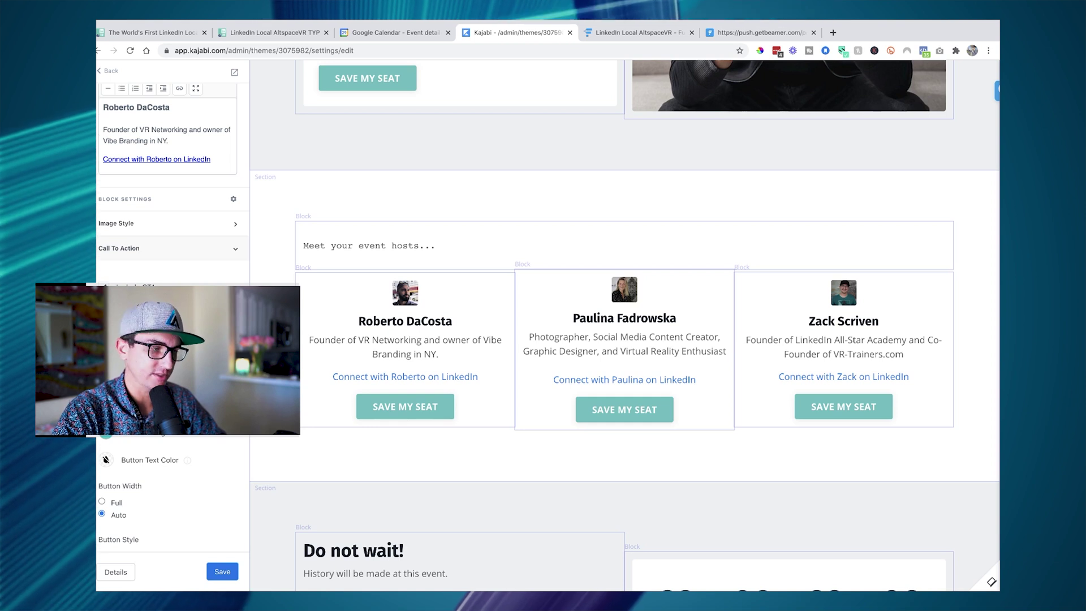
click(143, 406)
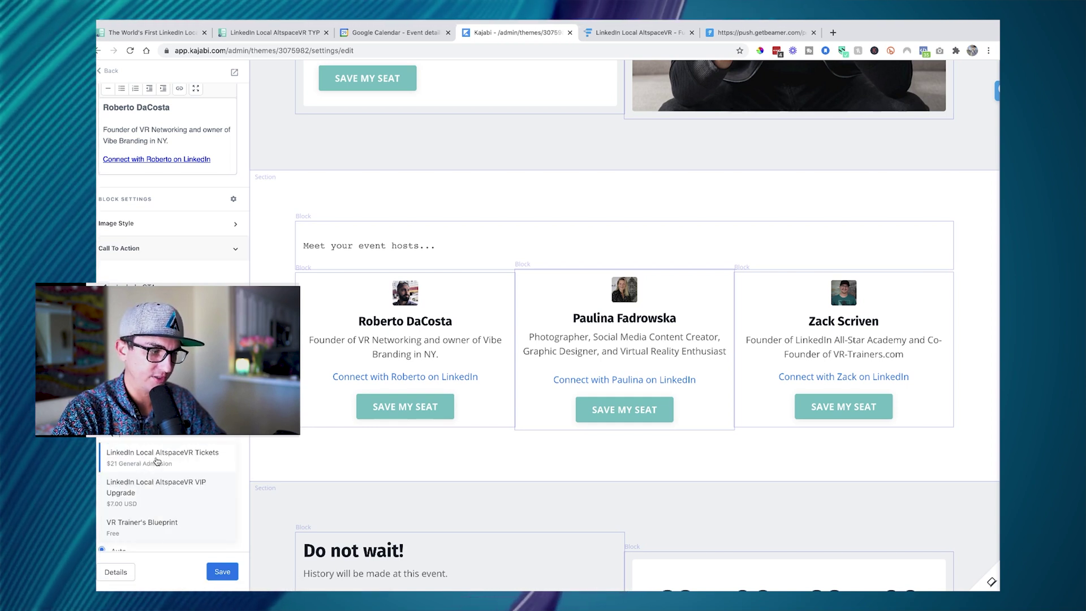
click(143, 463)
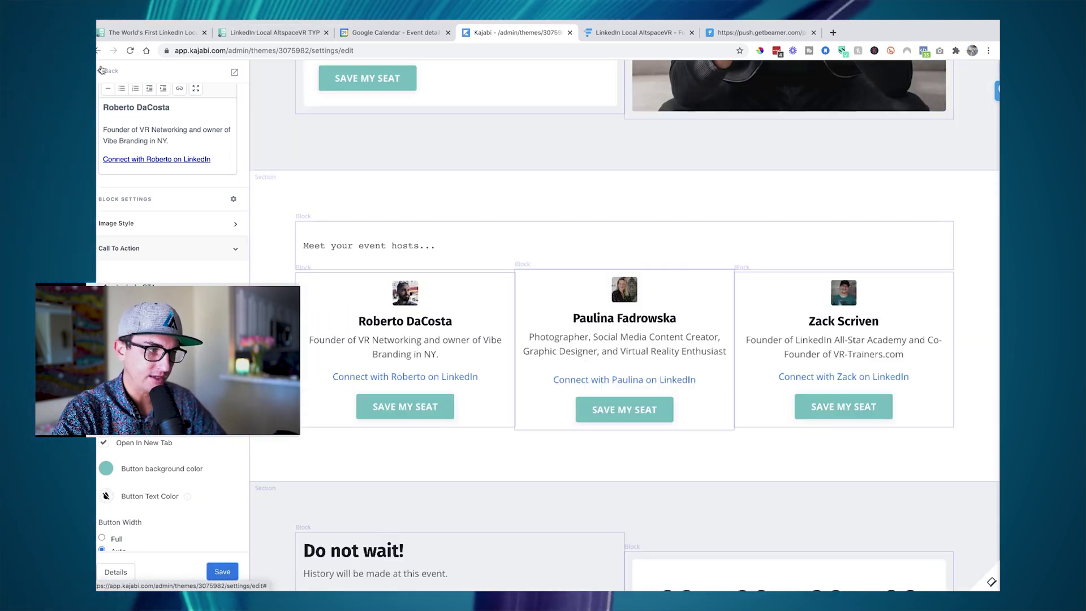
click(107, 72)
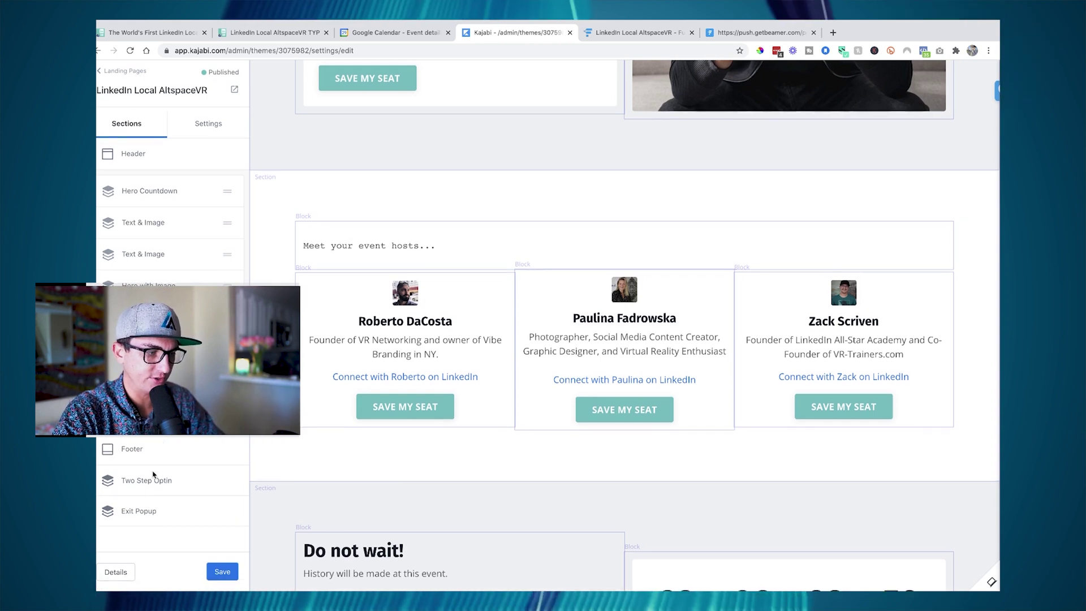
- Show the Two Step Optin popup for editing and open its form block's settings
click(146, 481)
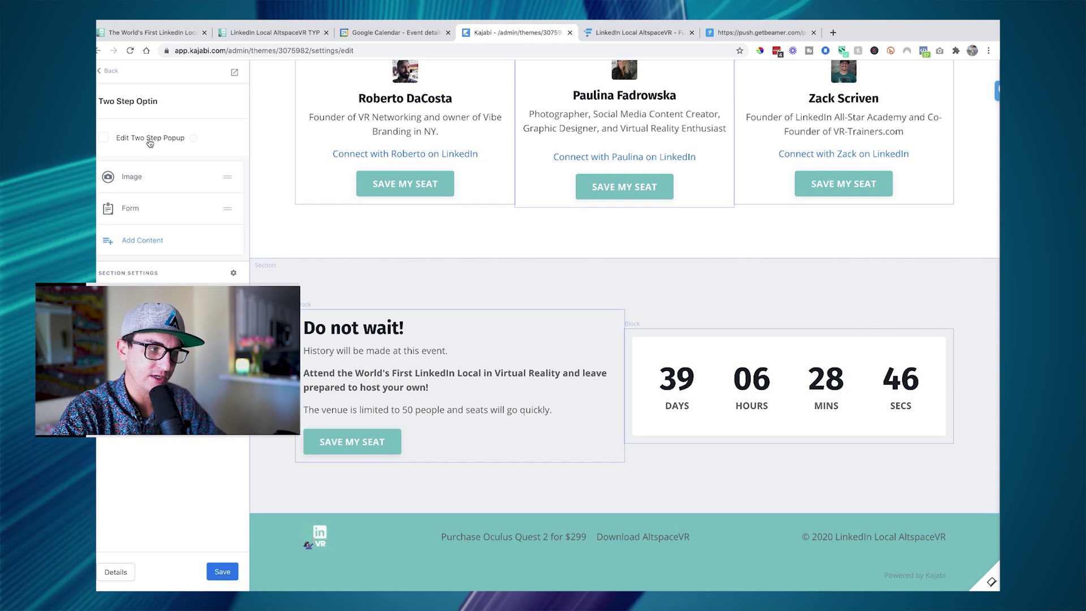
click(110, 140)
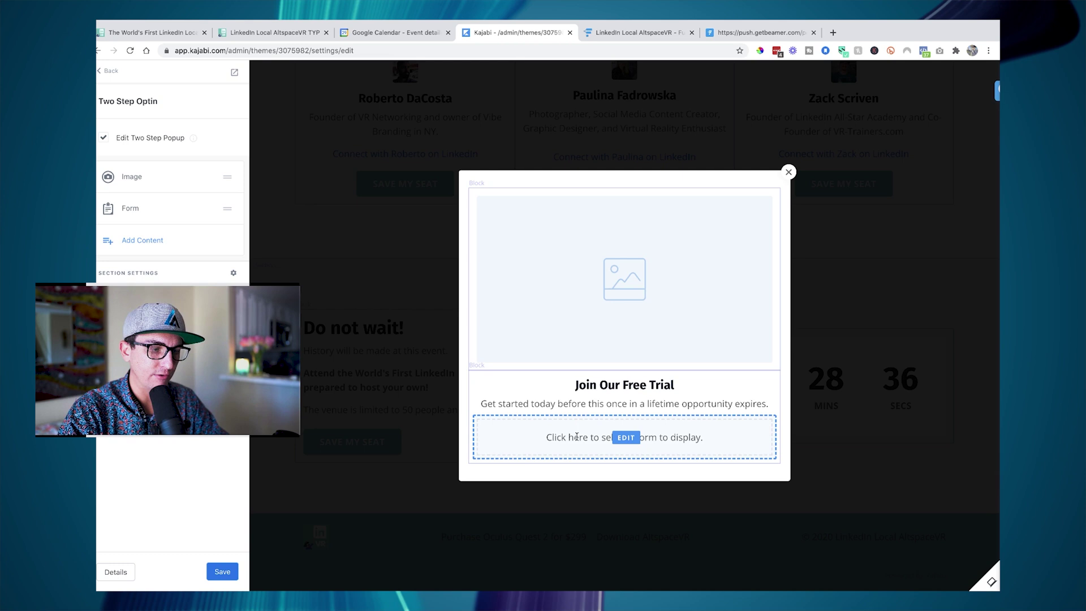
click(626, 436)
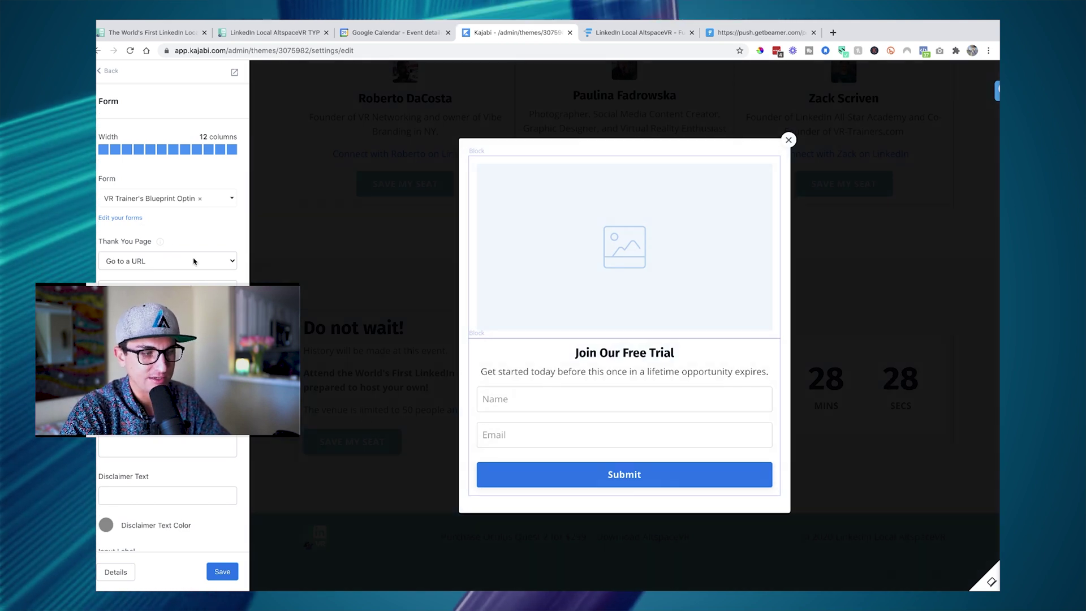
- Try each Thank You Page option, leave it on Go to a URL, and return to Sections
click(194, 261)
click(172, 242)
click(172, 259)
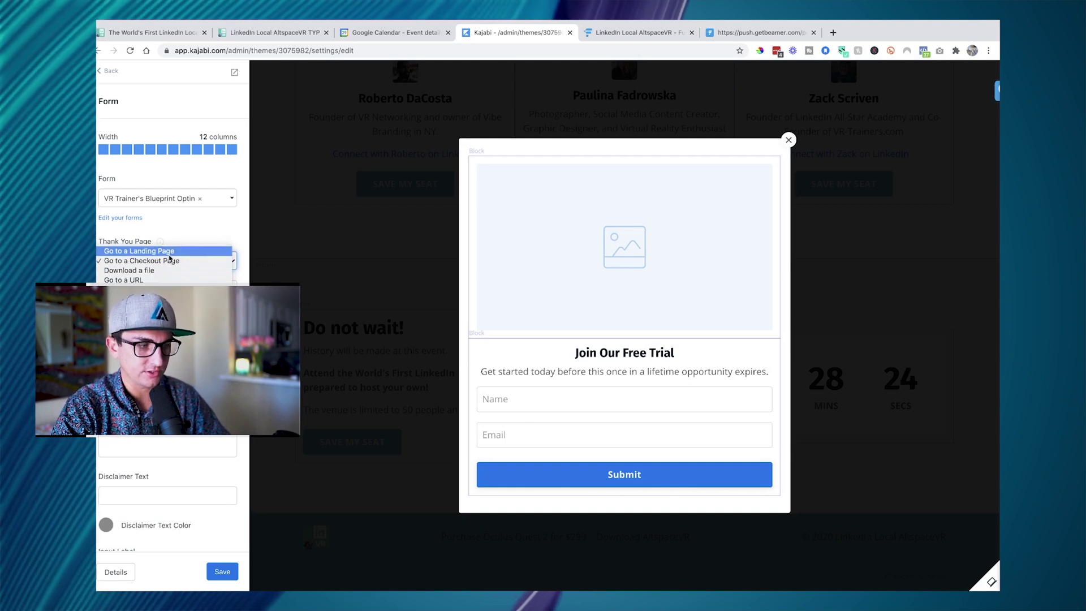
click(169, 252)
click(164, 260)
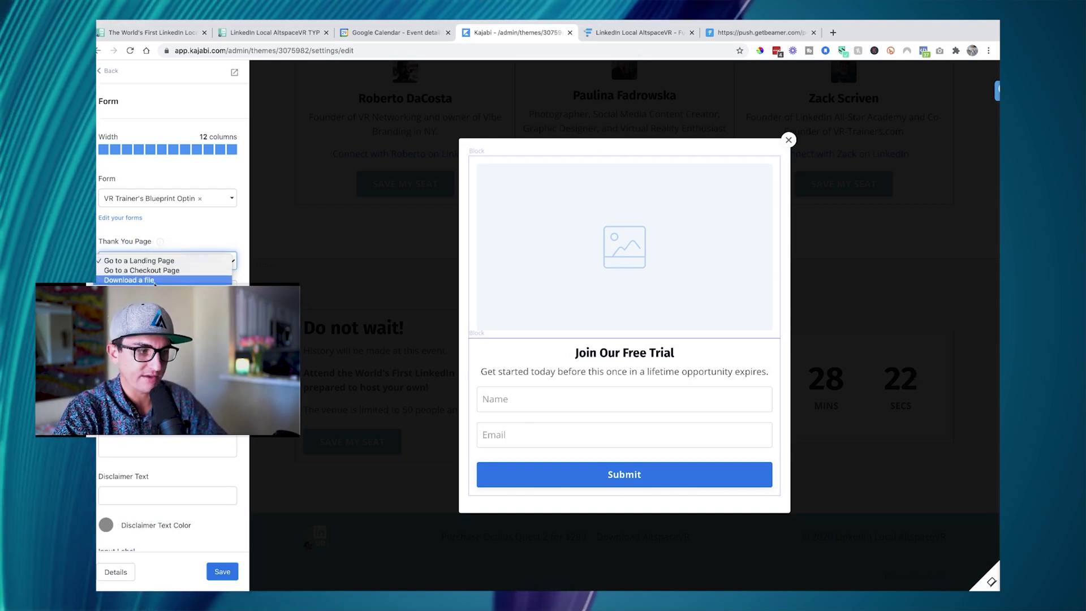
click(155, 280)
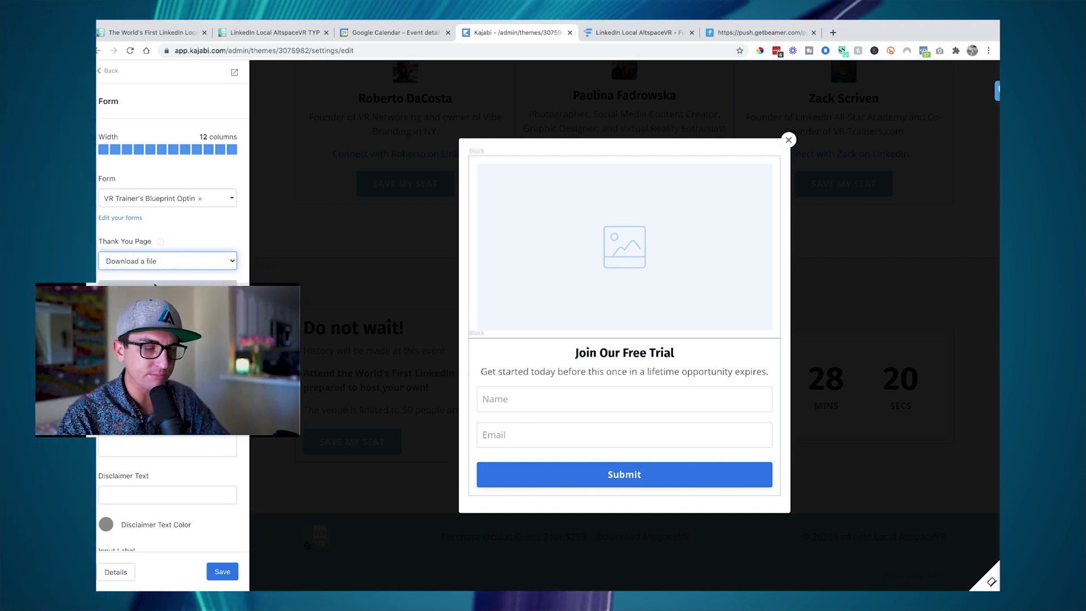
click(166, 266)
click(166, 270)
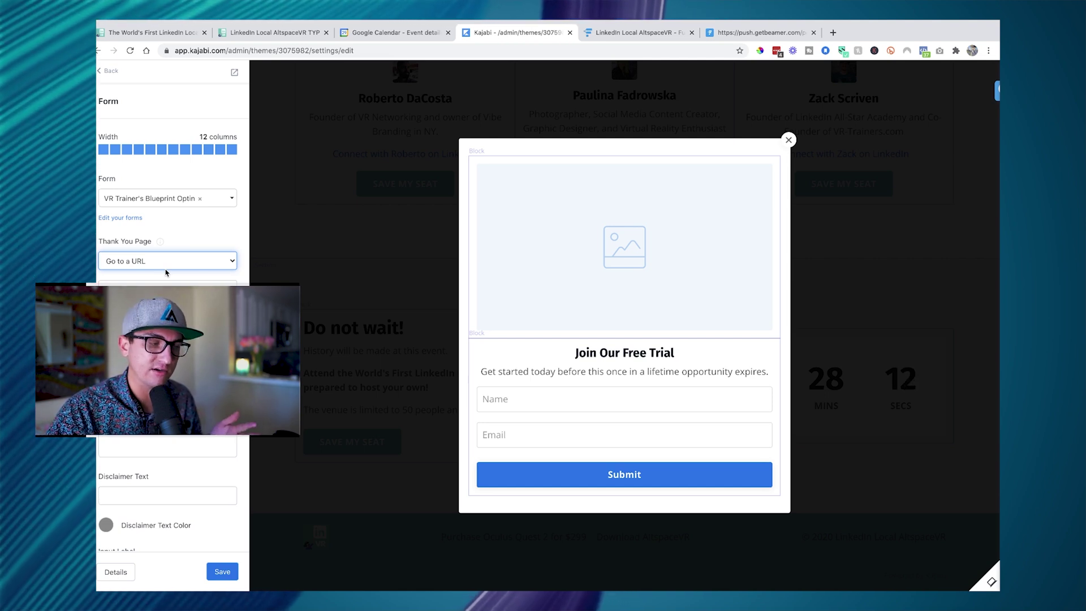
click(192, 262)
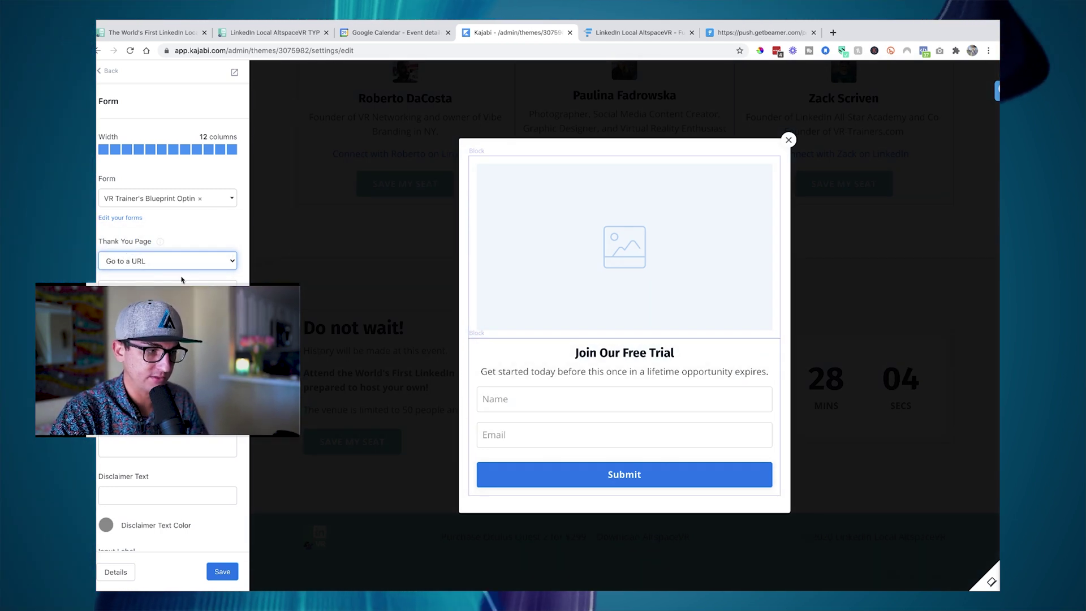
click(108, 75)
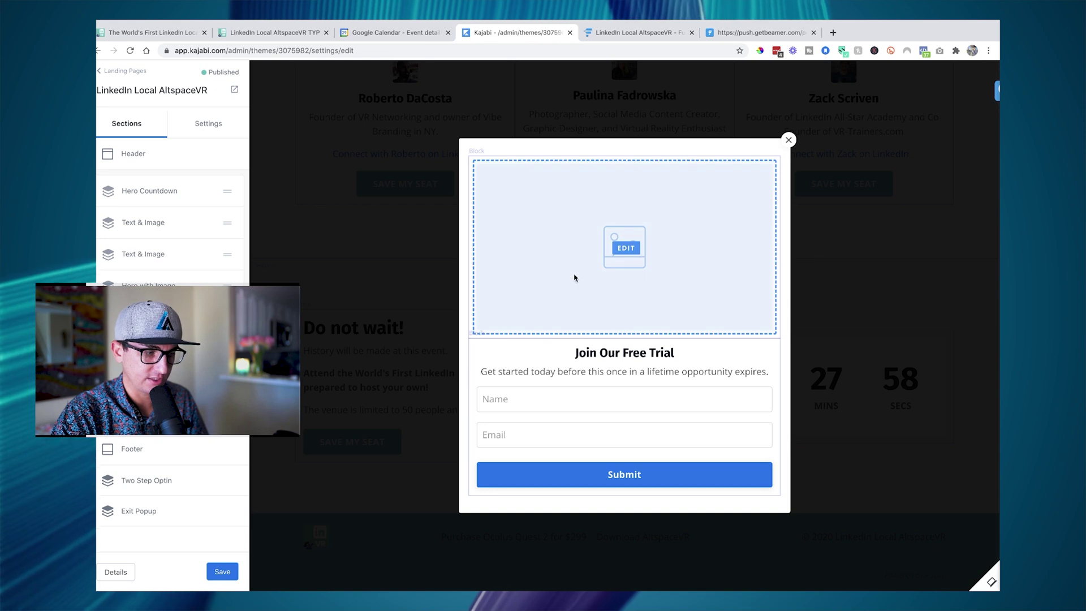
- Turn off Edit Two Step Popup in Two Step Optin and save the landing page
click(162, 481)
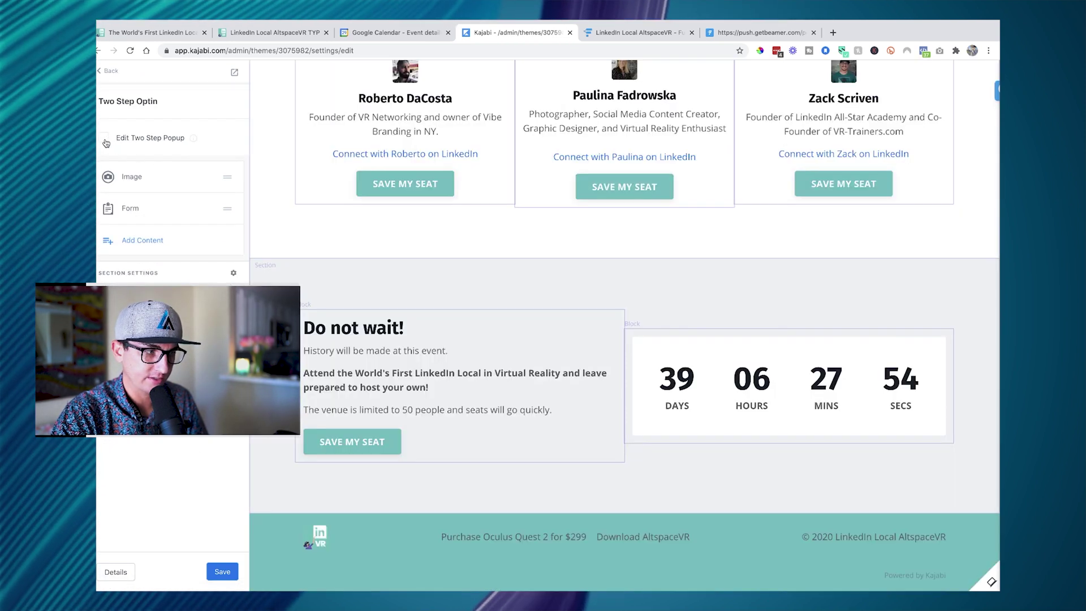
click(104, 139)
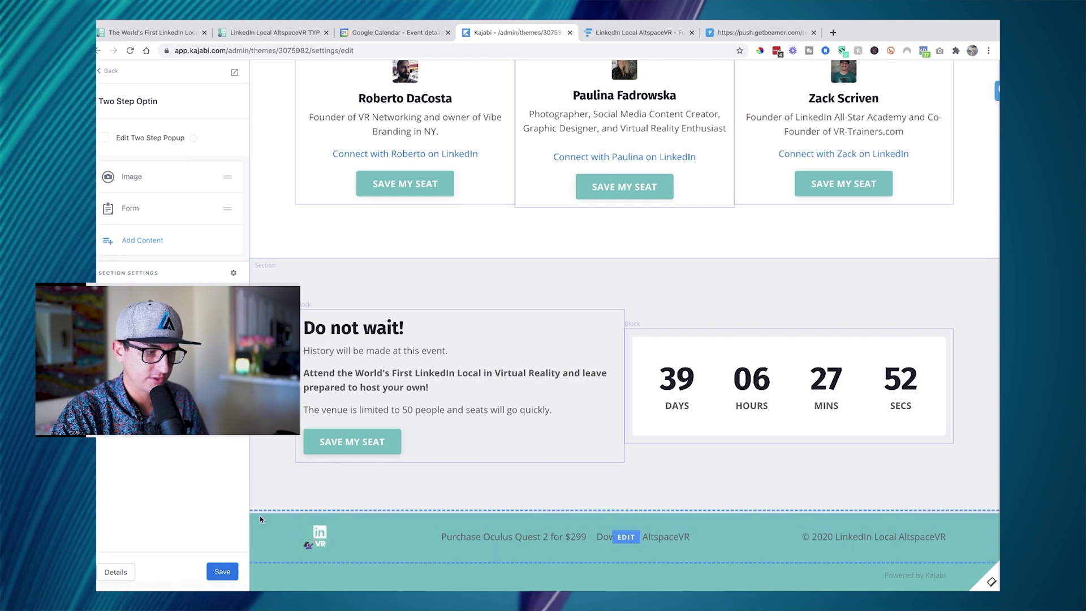
click(227, 572)
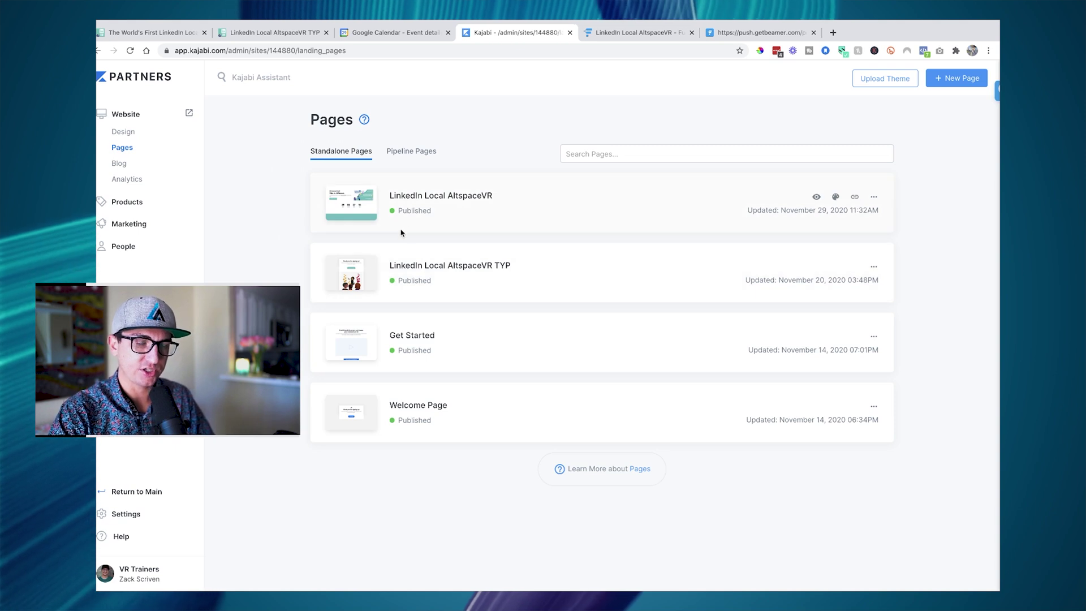
- Go from Products to the Offers list and scroll through the offers table
click(134, 204)
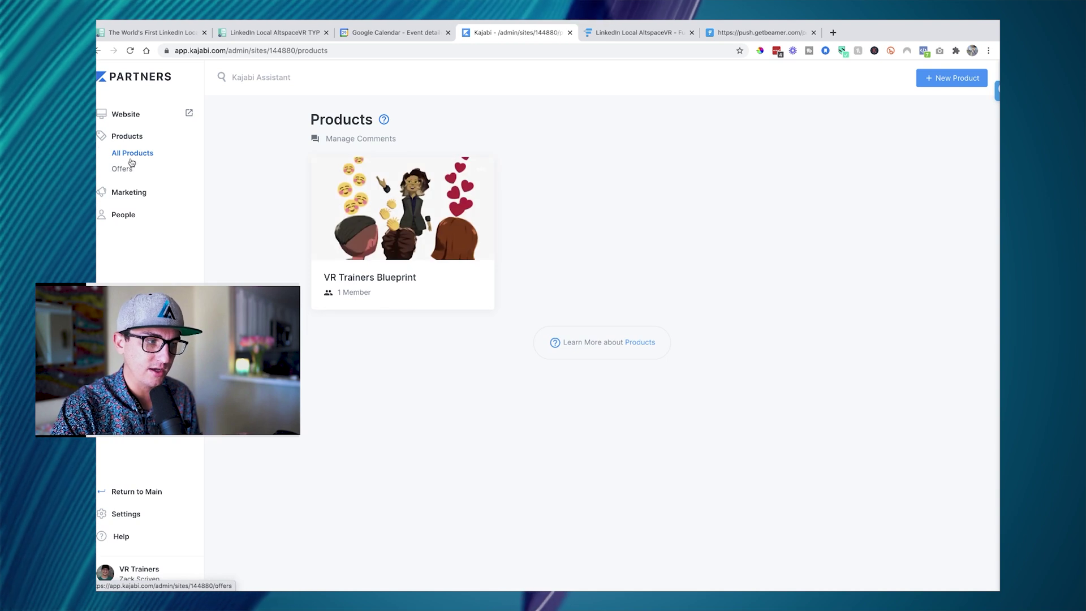
click(179, 219)
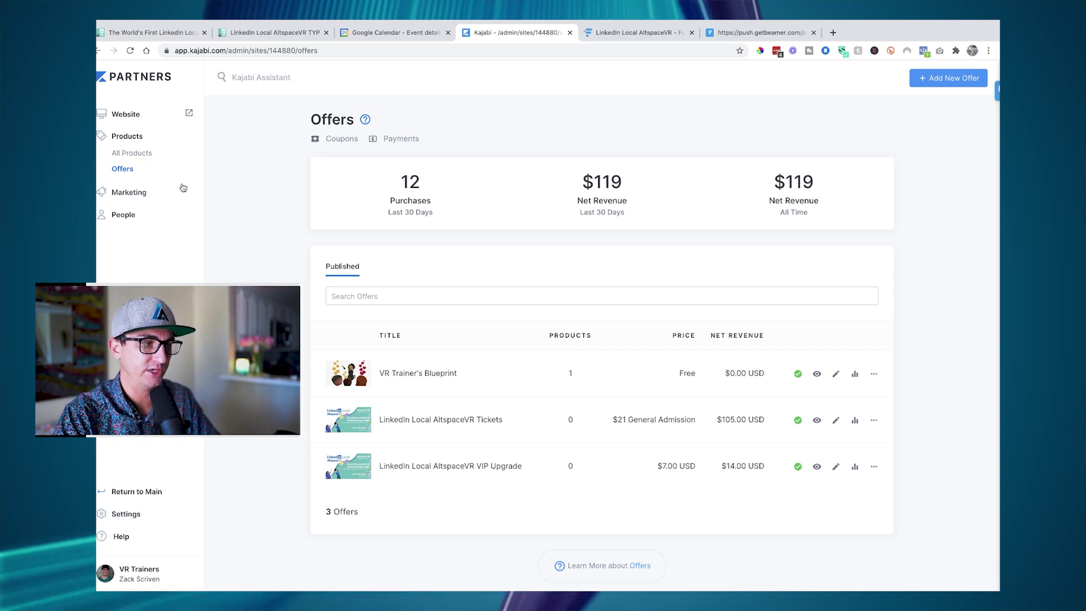
scroll(317, 298, down, 1)
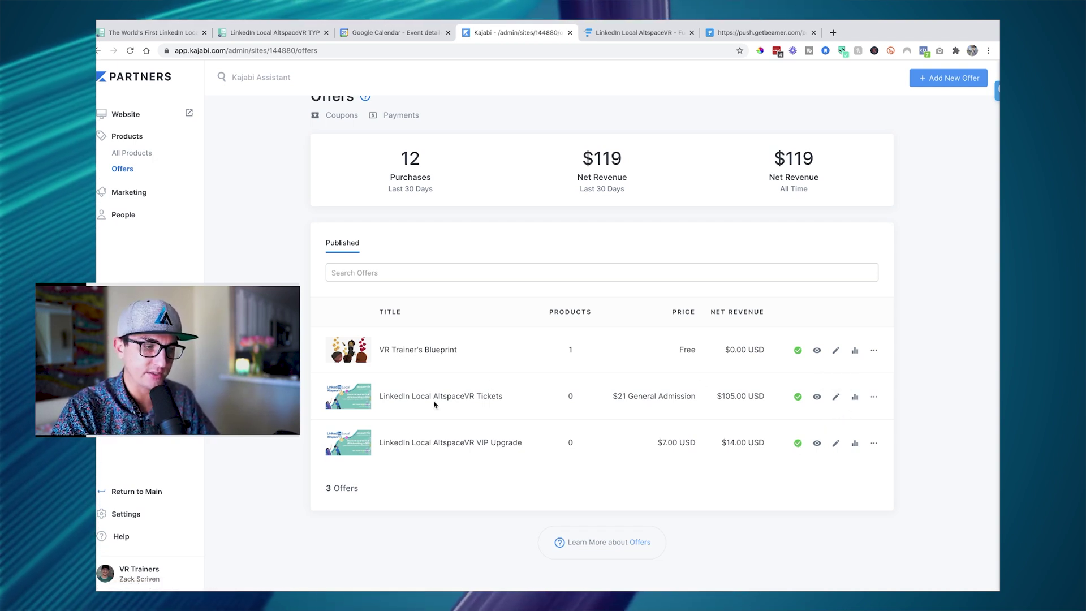
scroll(577, 206, up, 1)
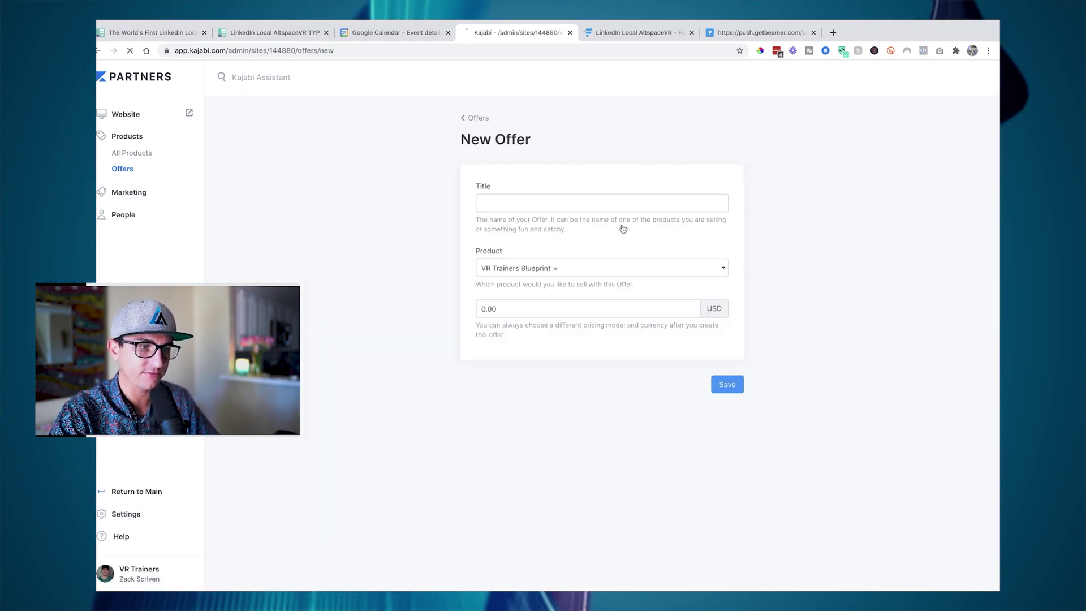
- Create the 'Test Event Tickets' offer with no product selected and a 99.00 USD price
click(572, 200)
text(Test Event Tickets)
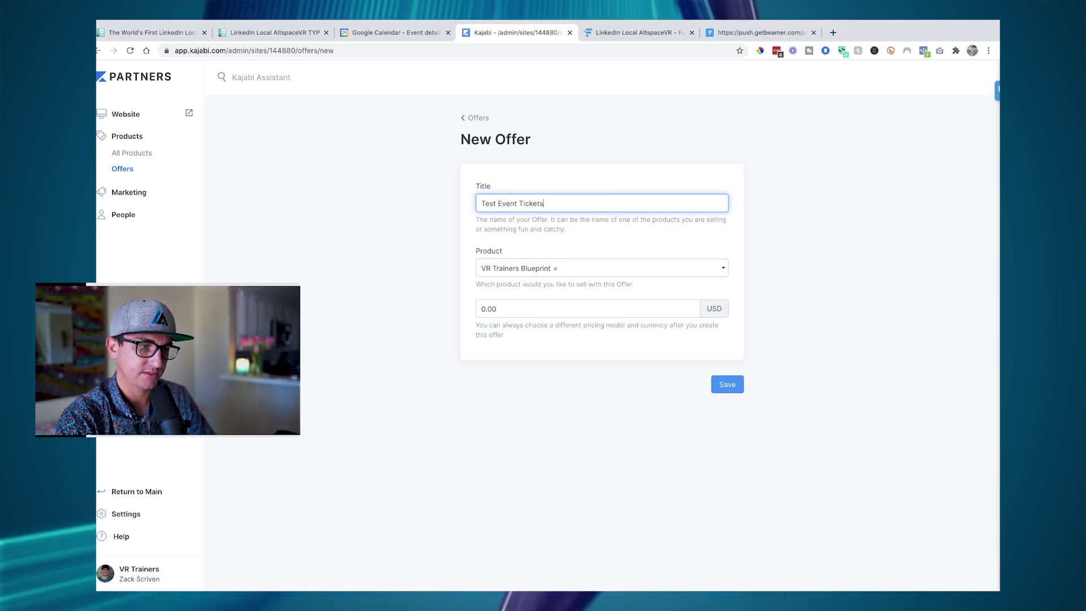
click(556, 270)
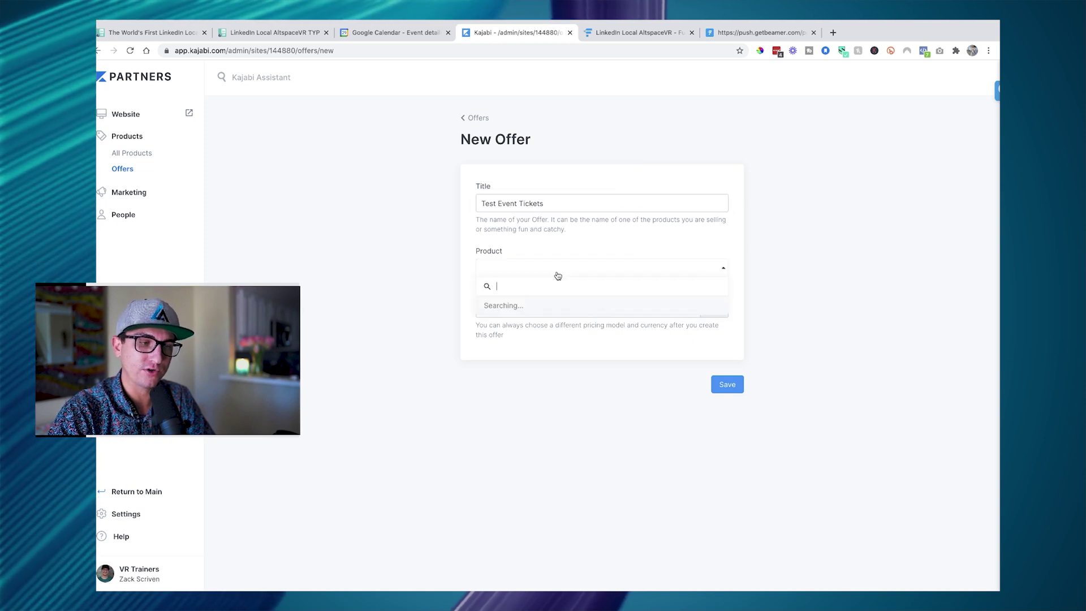
click(570, 376)
click(552, 306)
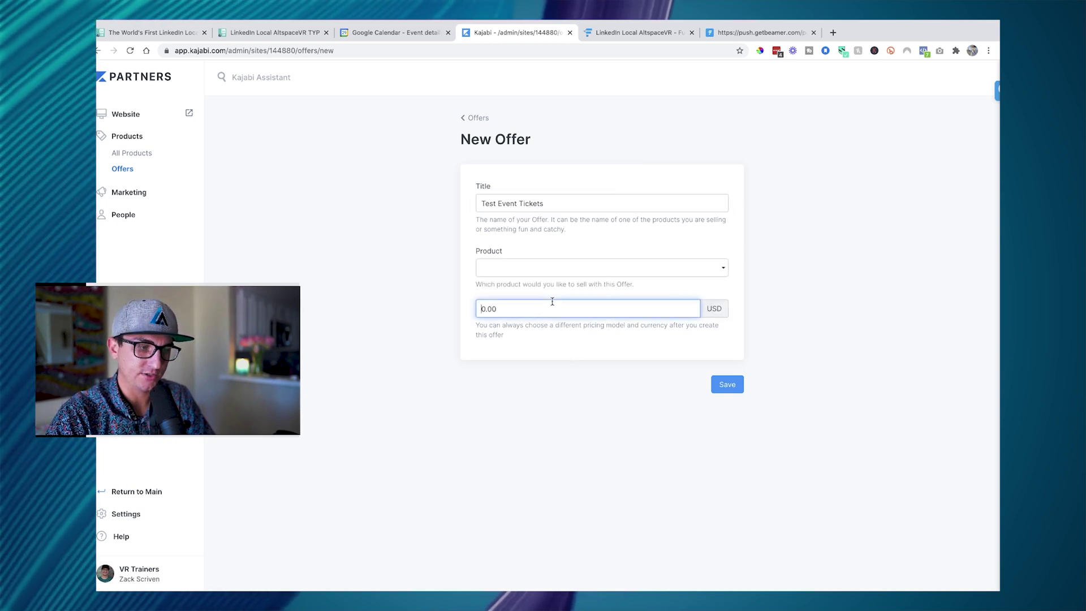
double_click(507, 311)
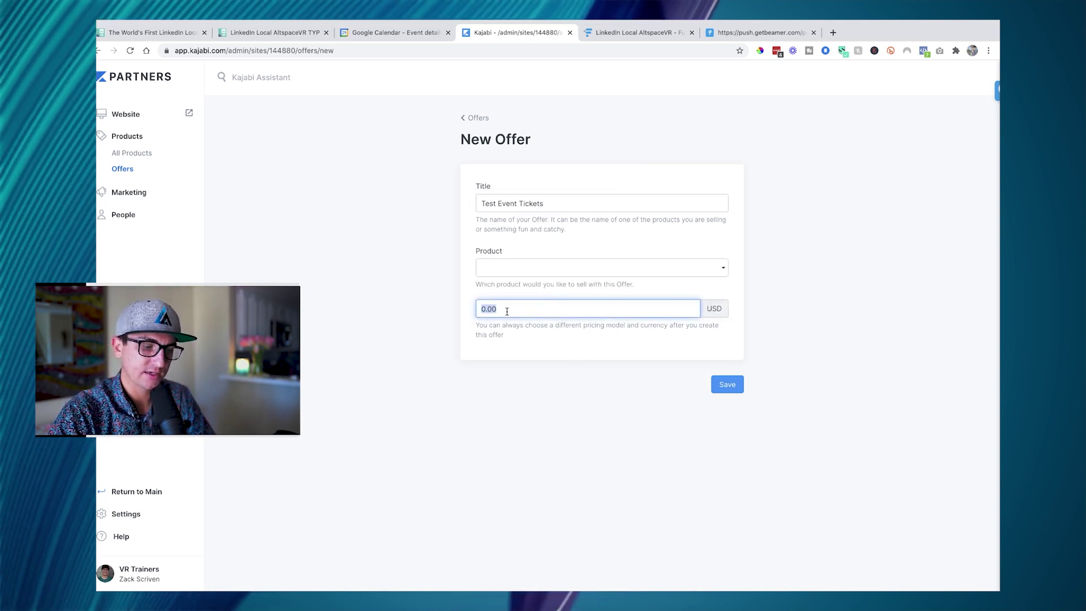
text(10)
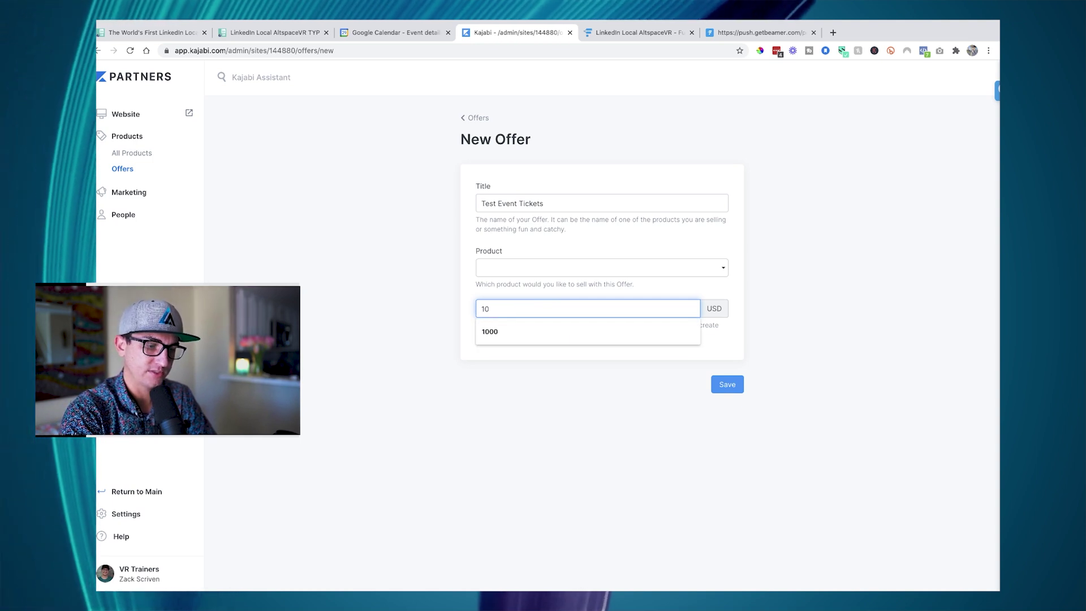
key(BackSpace)
key(BackSpace)
text(99)
click(656, 375)
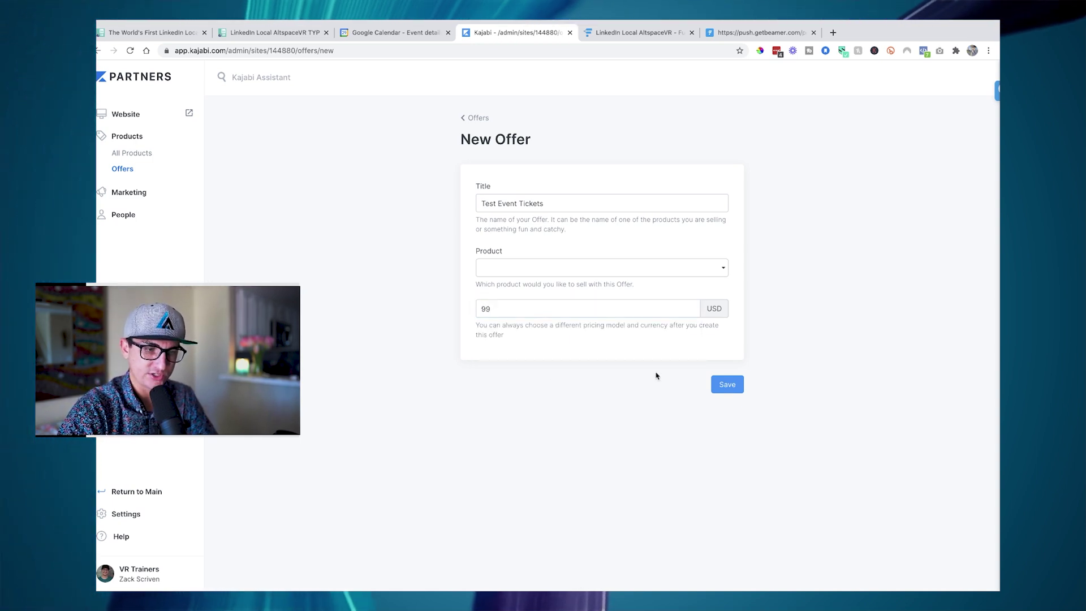
click(729, 385)
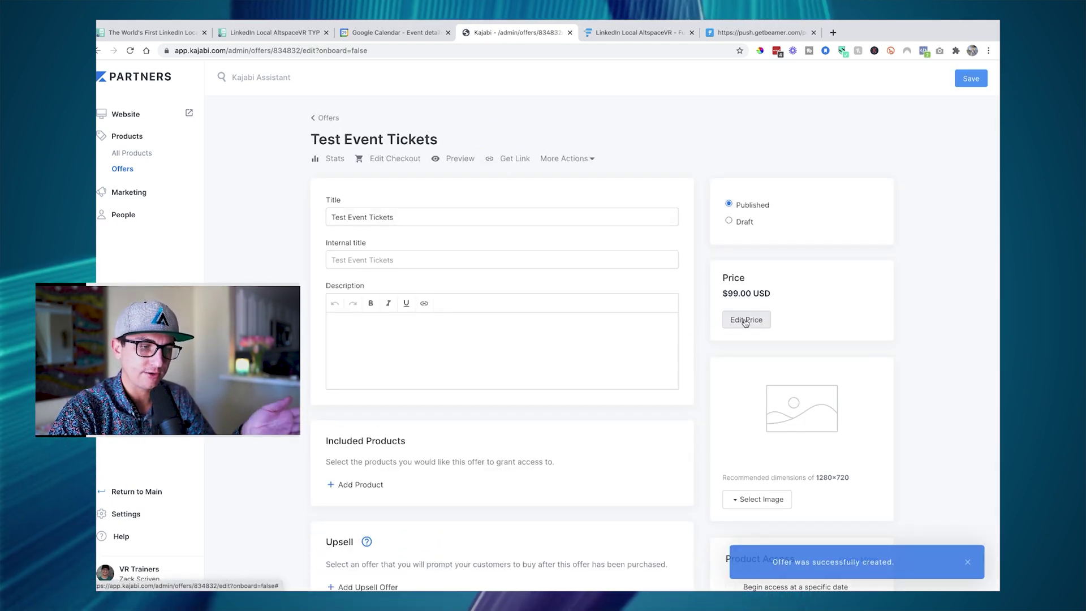
- Open the offer's Add Product list and close it without including any product
scroll(536, 309, down, 5)
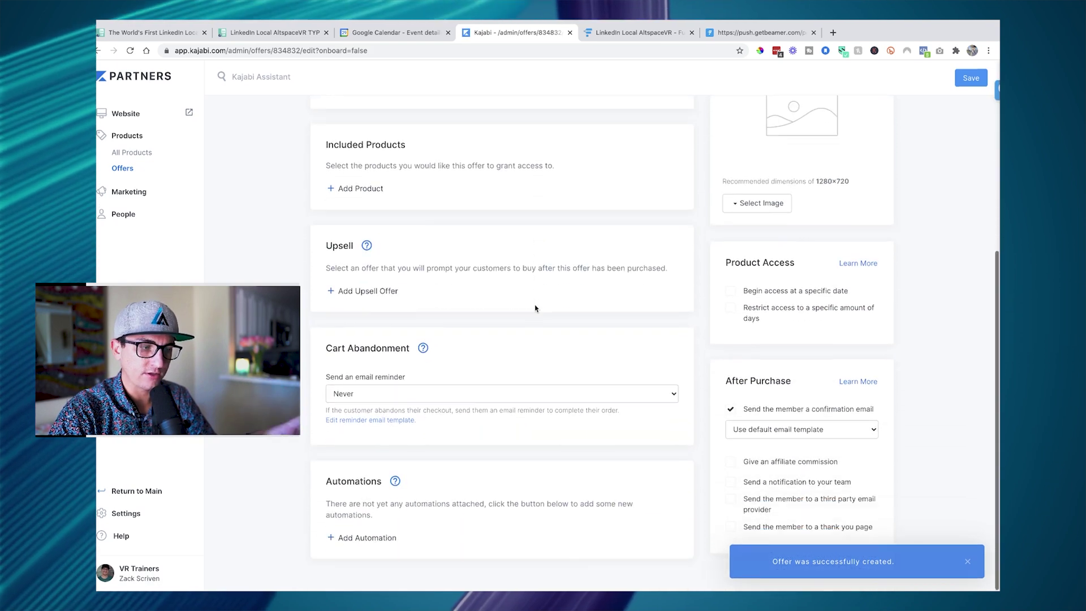
scroll(535, 309, up, 5)
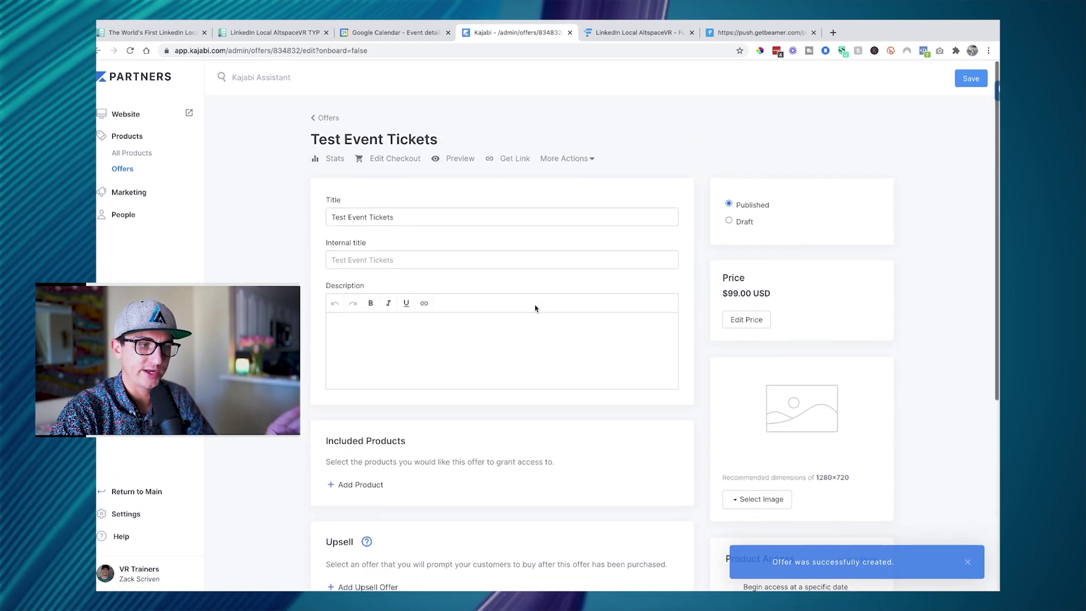
scroll(535, 309, down, 1)
scroll(365, 361, down, 2)
click(346, 328)
click(356, 331)
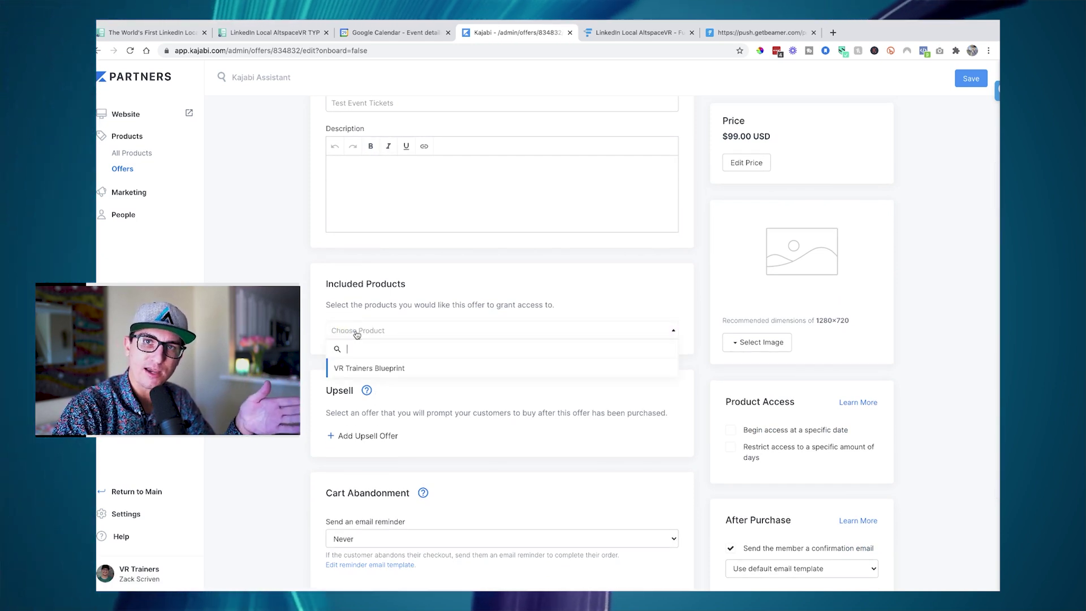
click(318, 351)
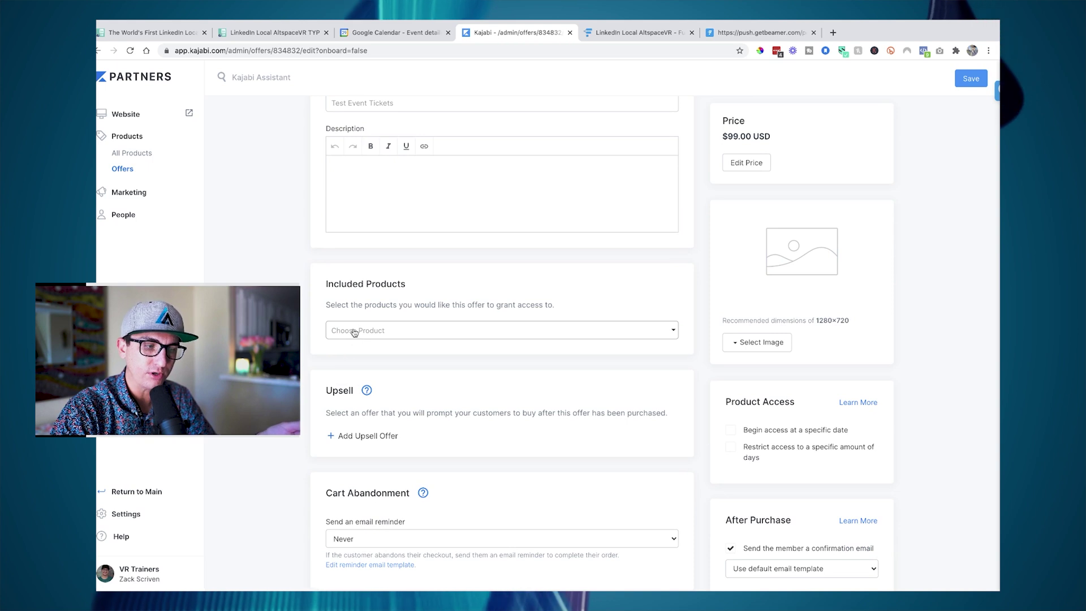
- Set the cart abandonment e-mail reminder to send 24 hours later
scroll(346, 343, down, 2)
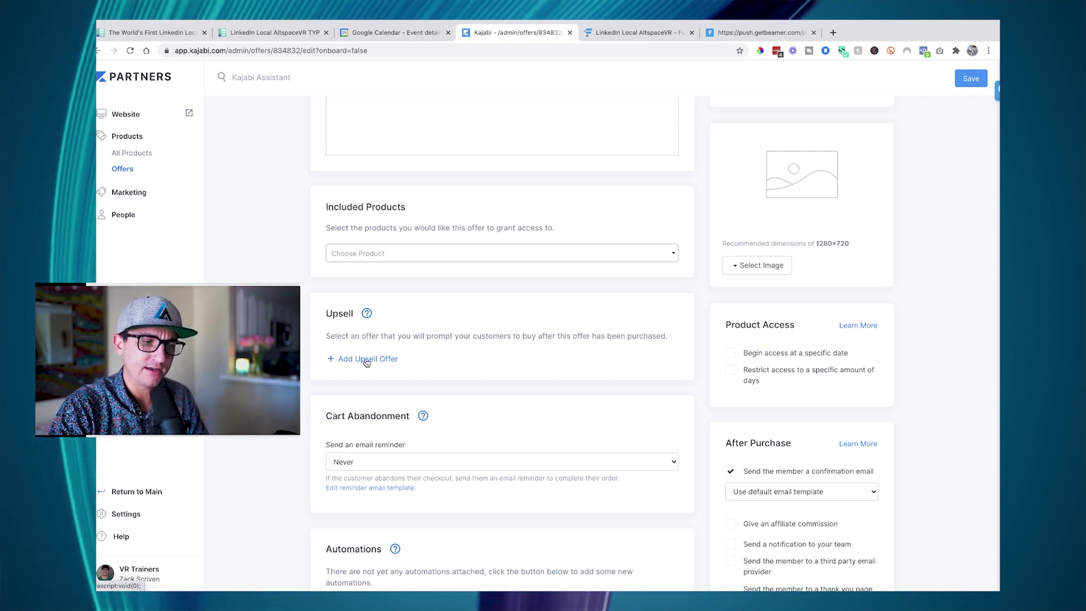
scroll(366, 363, down, 2)
click(362, 394)
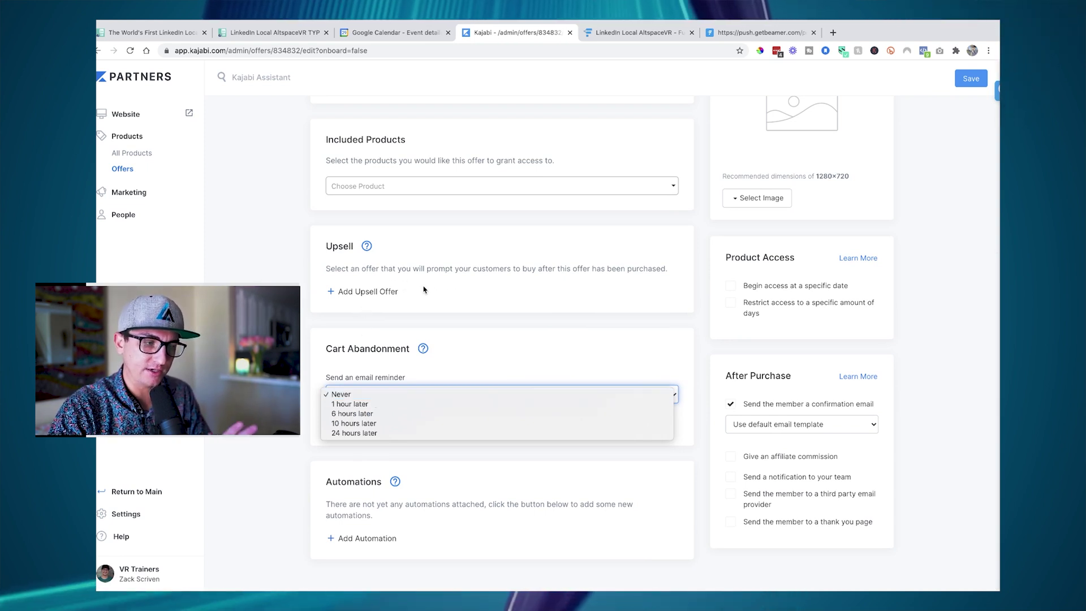
click(439, 318)
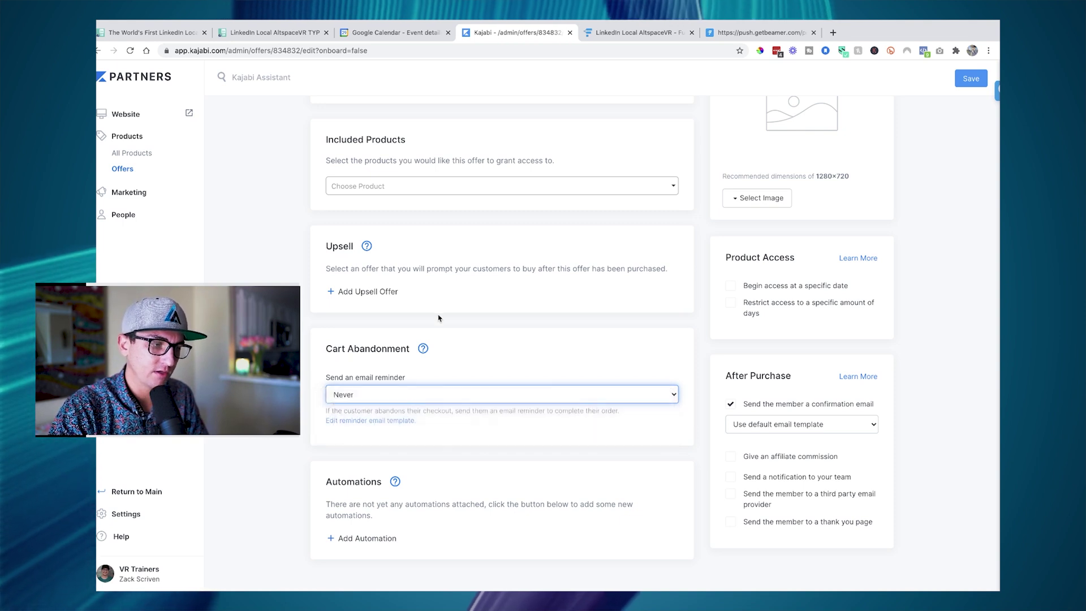
click(661, 393)
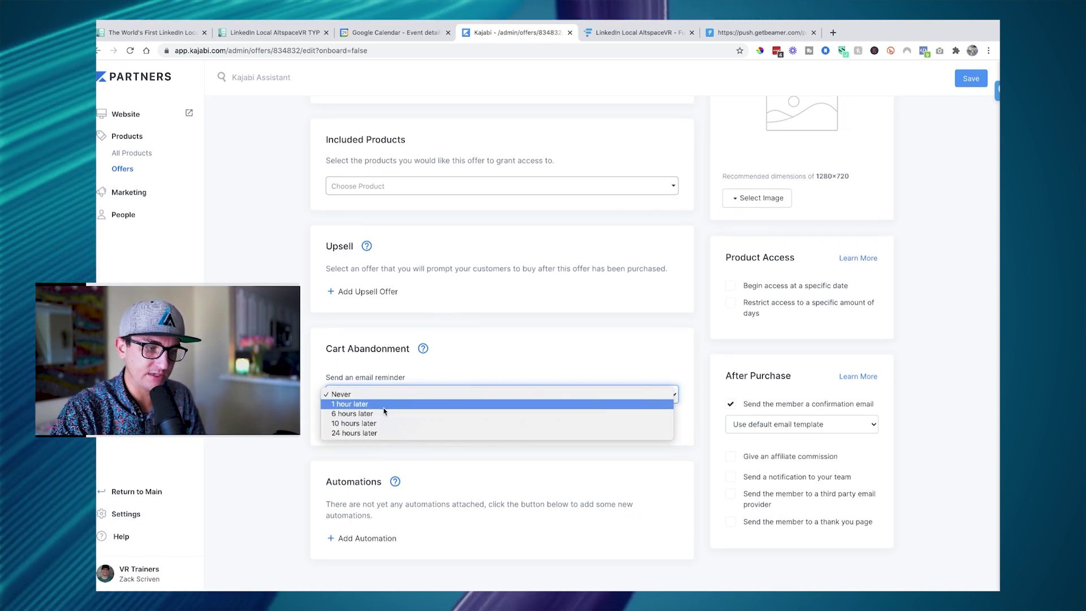
click(367, 433)
click(307, 435)
scroll(307, 435, down, 1)
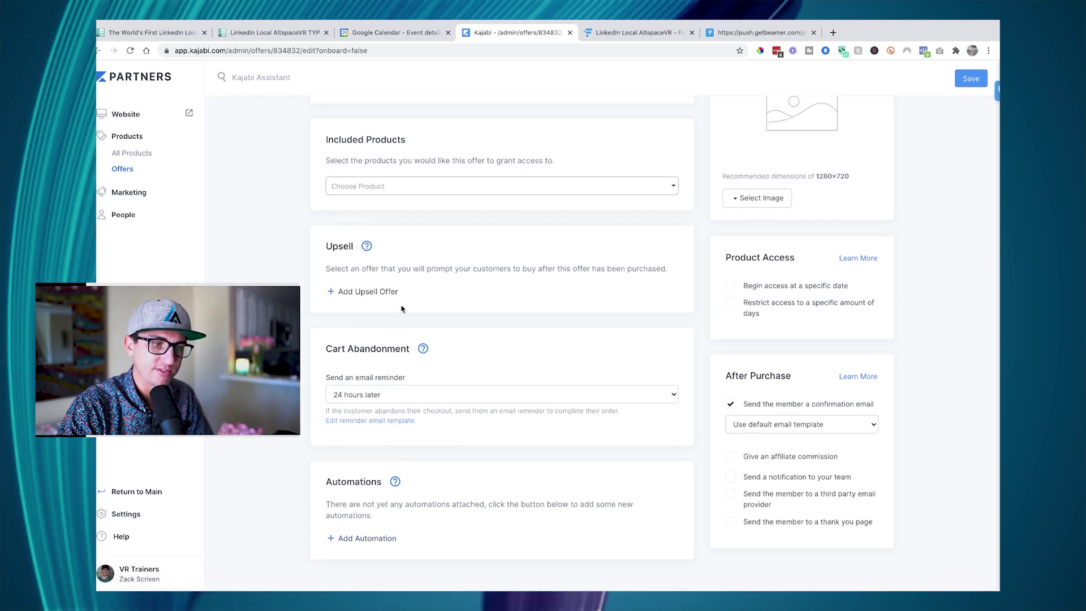
scroll(402, 308, up, 5)
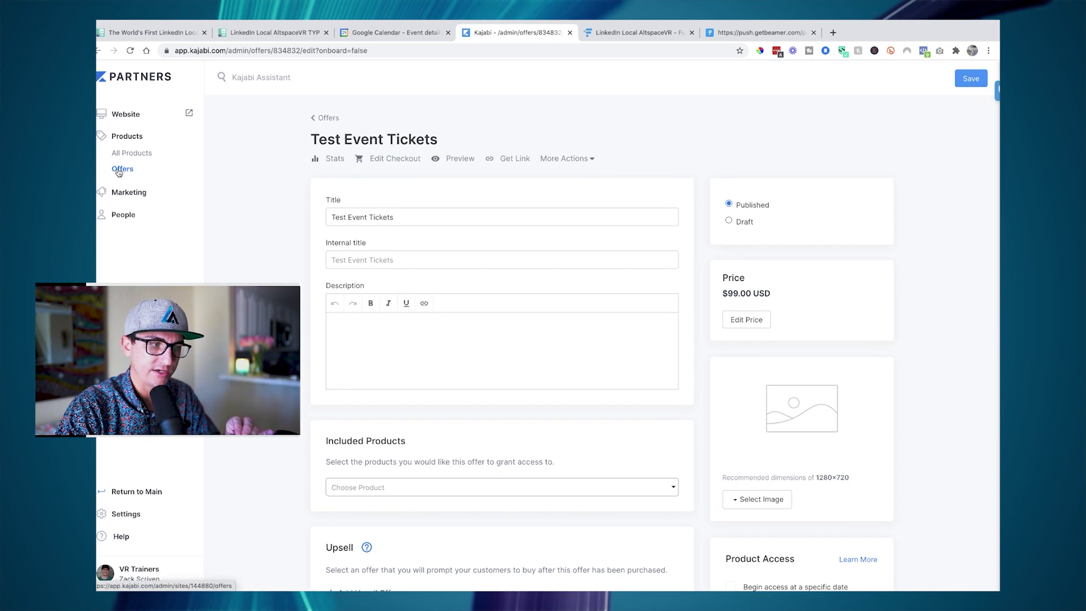
- Return to Offers and scroll through the LinkedIn Local AltspaceVR Tickets offer's automations and After Purchase settings
click(123, 170)
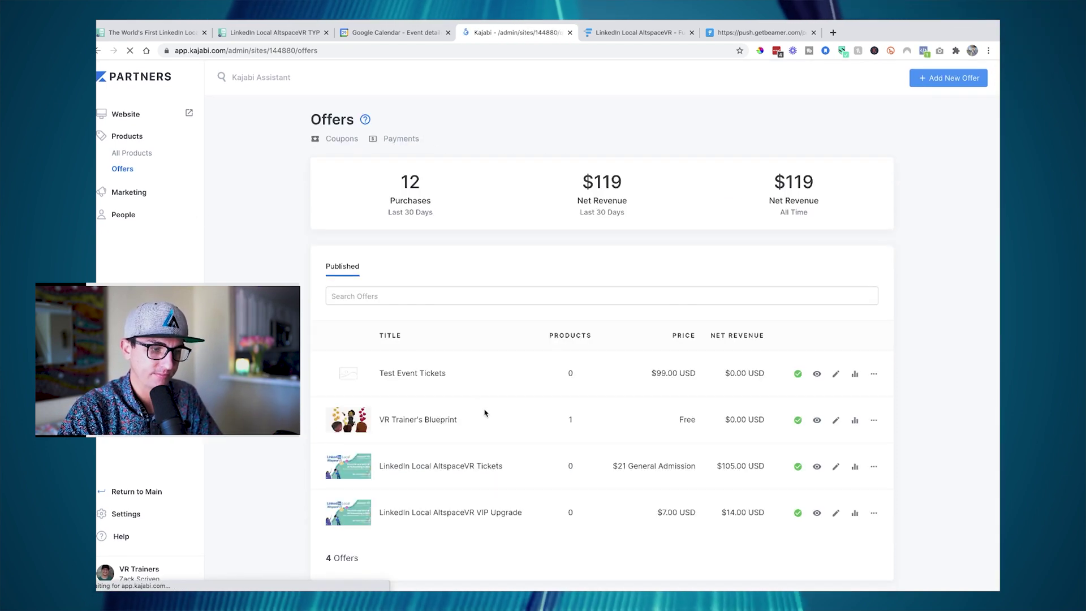
scroll(481, 411, down, 2)
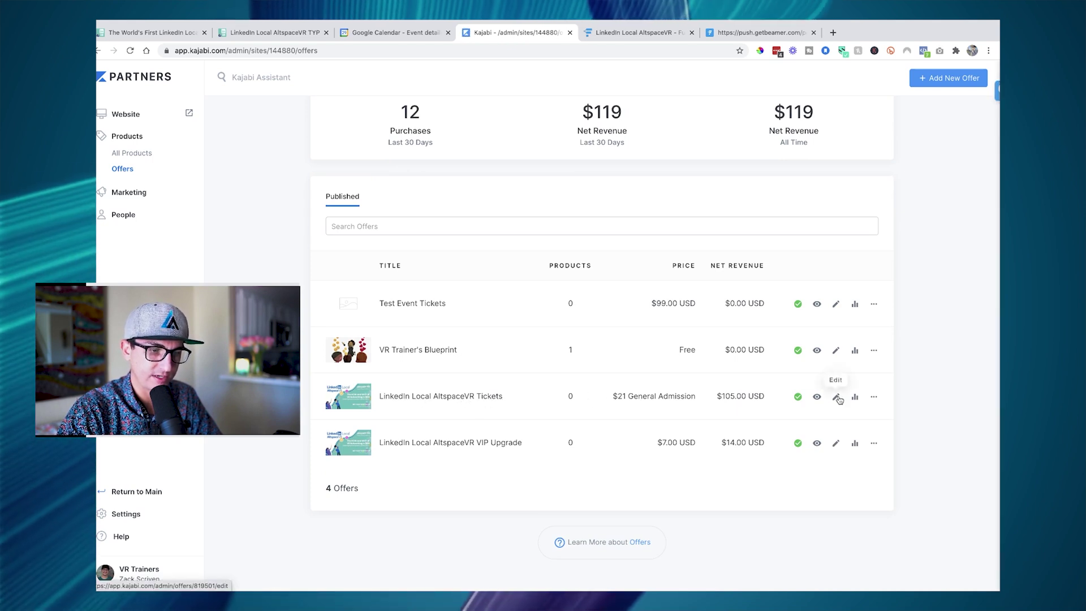
scroll(466, 402, down, 15)
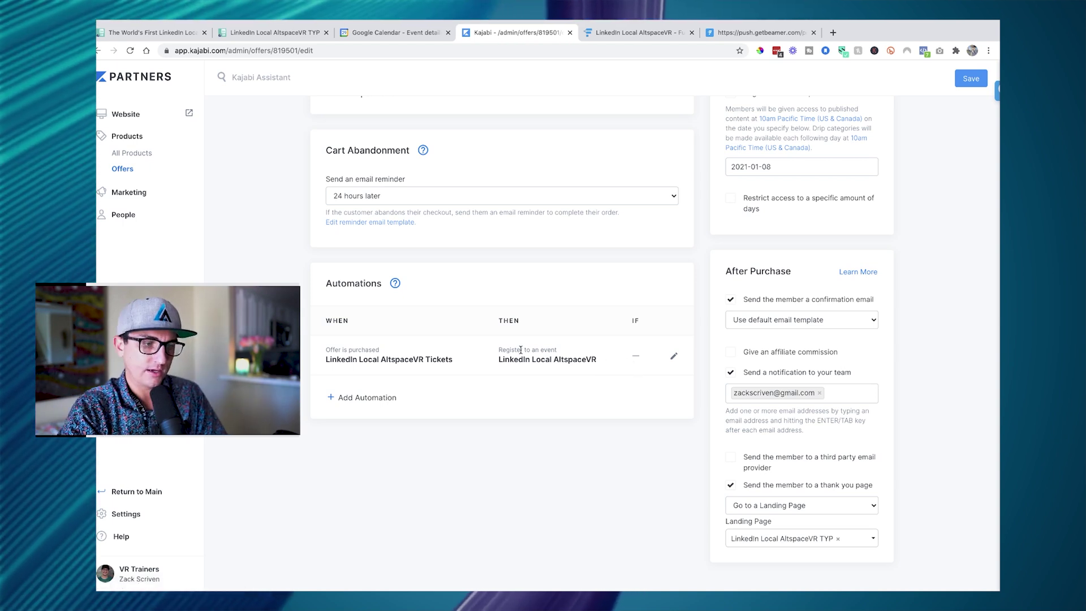
scroll(636, 362, up, 2)
scroll(800, 360, down, 2)
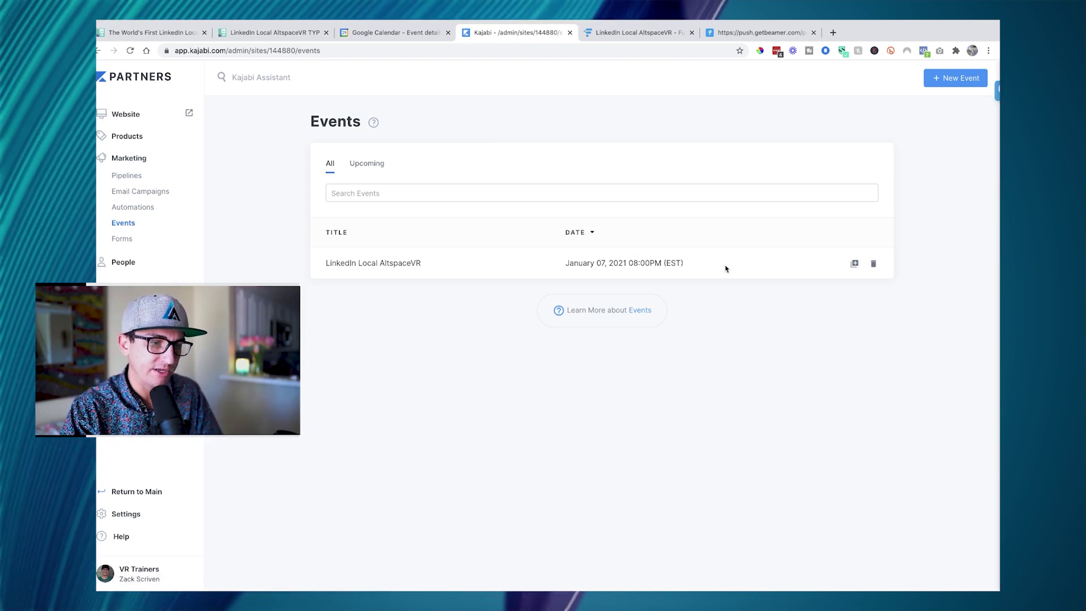
- Add an email to the LinkedIn Local AltspaceVR event, sent at registration, subject 'You are registered!'
click(384, 265)
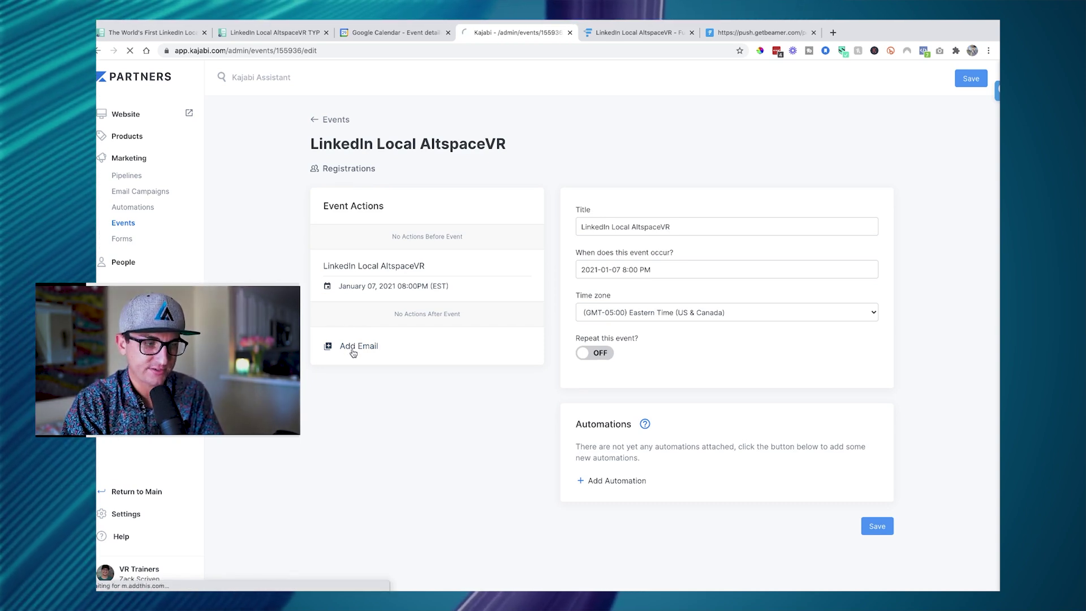
click(679, 227)
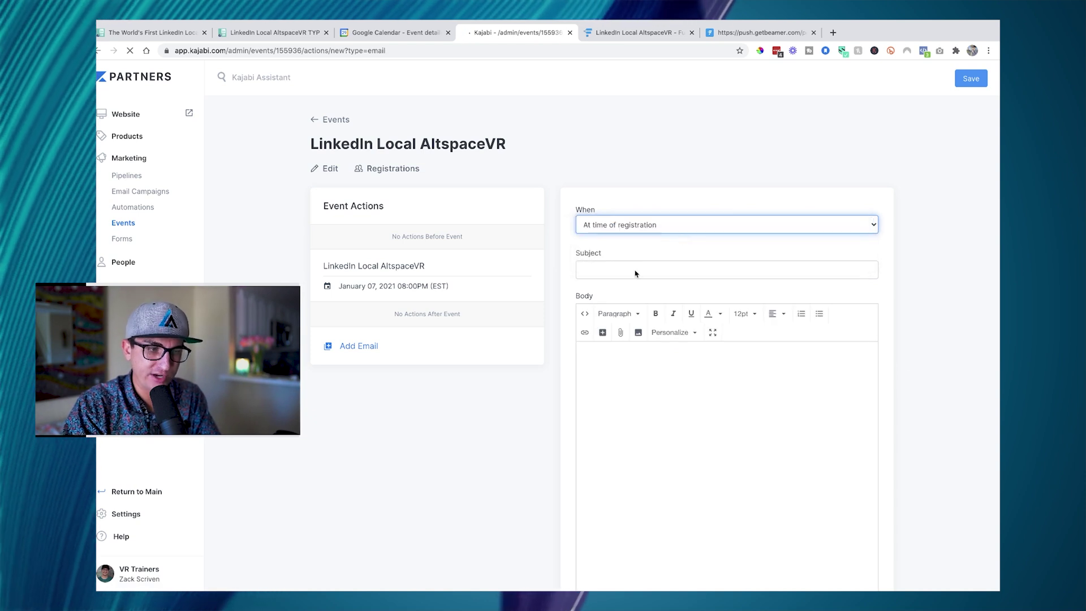
click(633, 271)
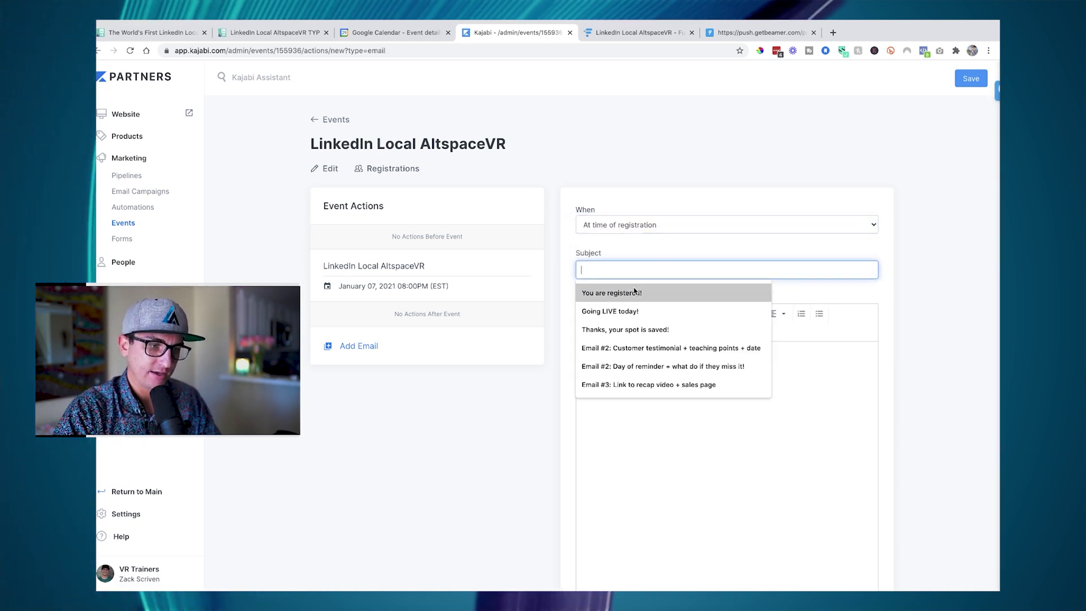
click(634, 292)
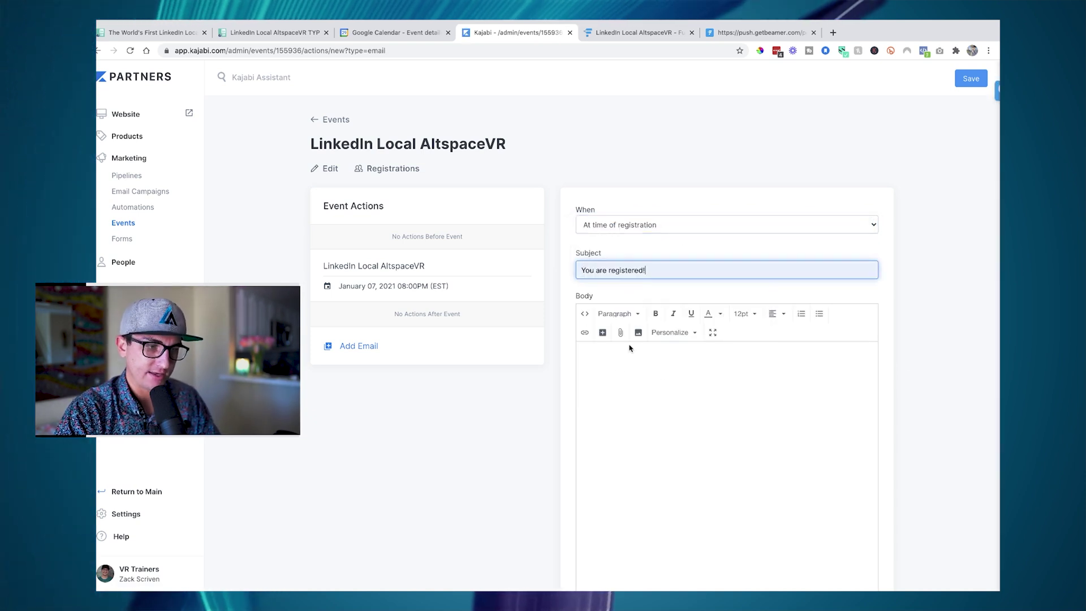
- Write the body greeting {{name}} with 'You are registered!!!' and send a test copy
click(693, 341)
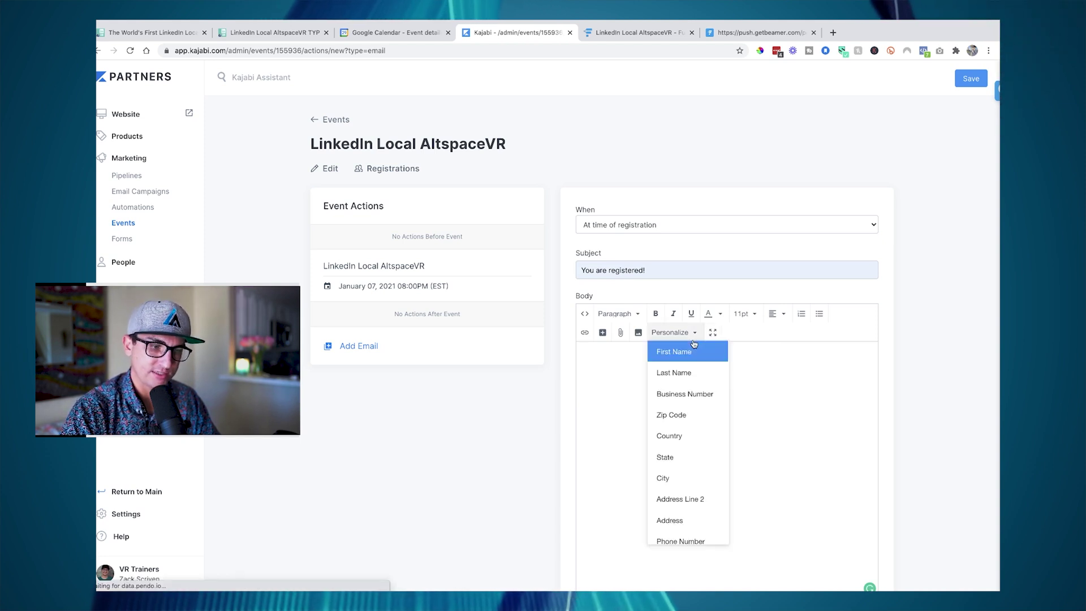
scroll(685, 410, down, 2)
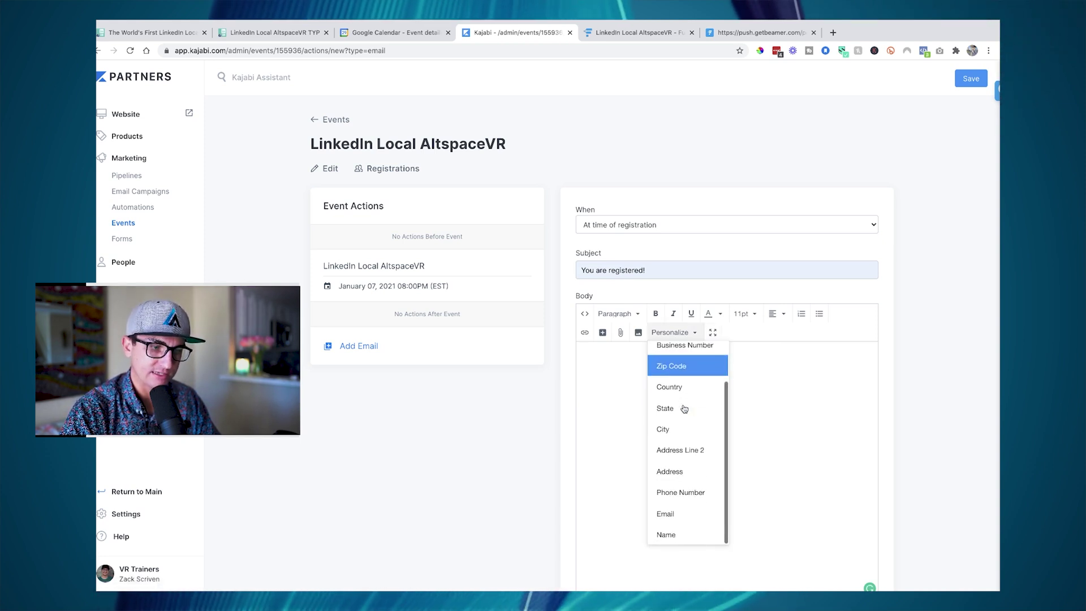
click(666, 533)
text(,)
key(Return)
key(Return)
text(Y)
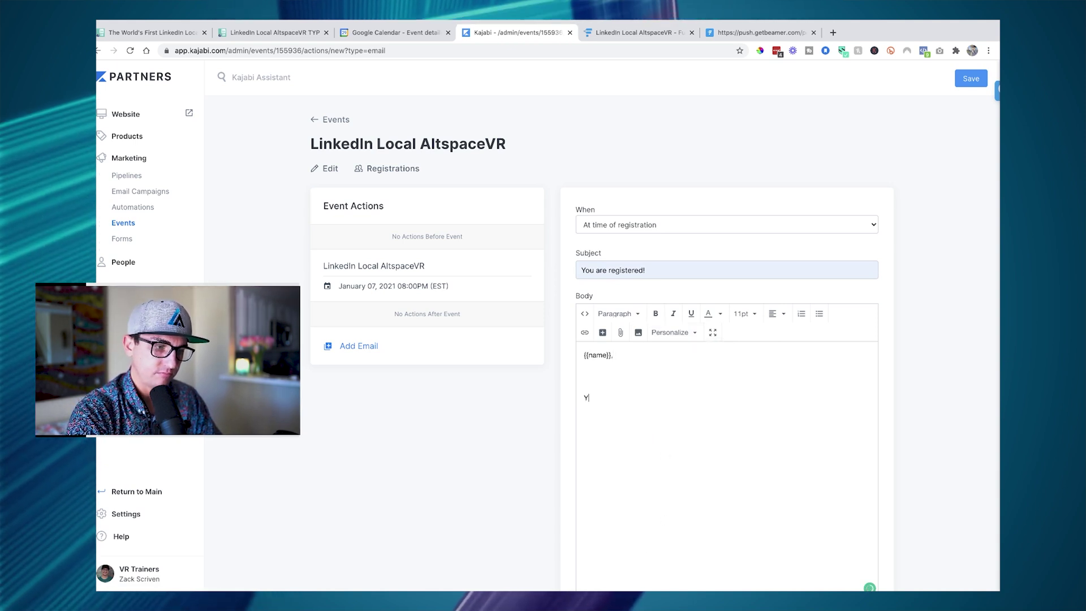
text(ou are regist)
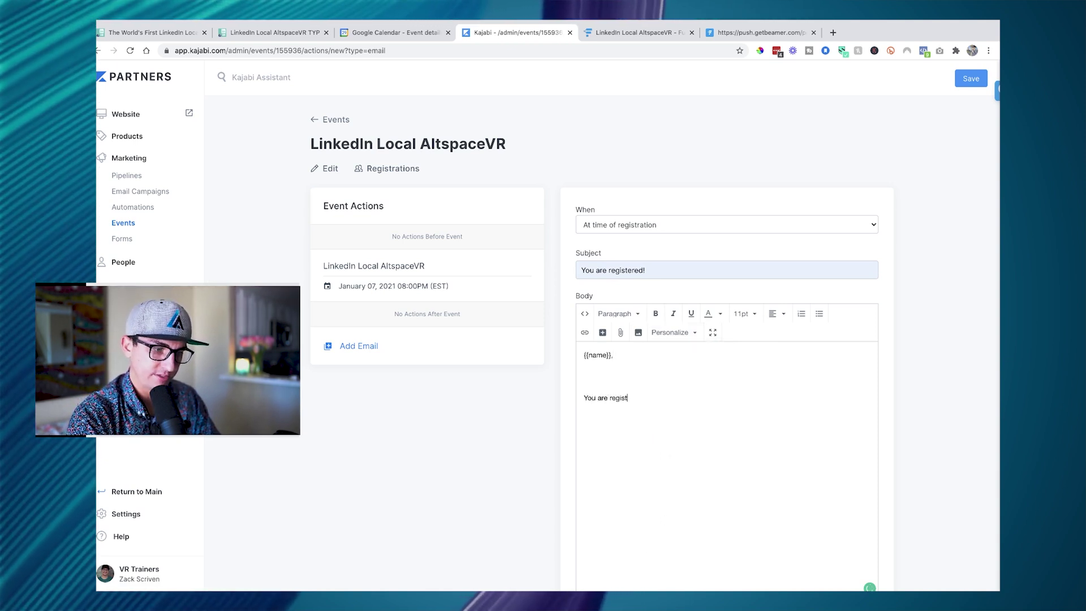
text(ered!!!)
key(Return)
key(Return)
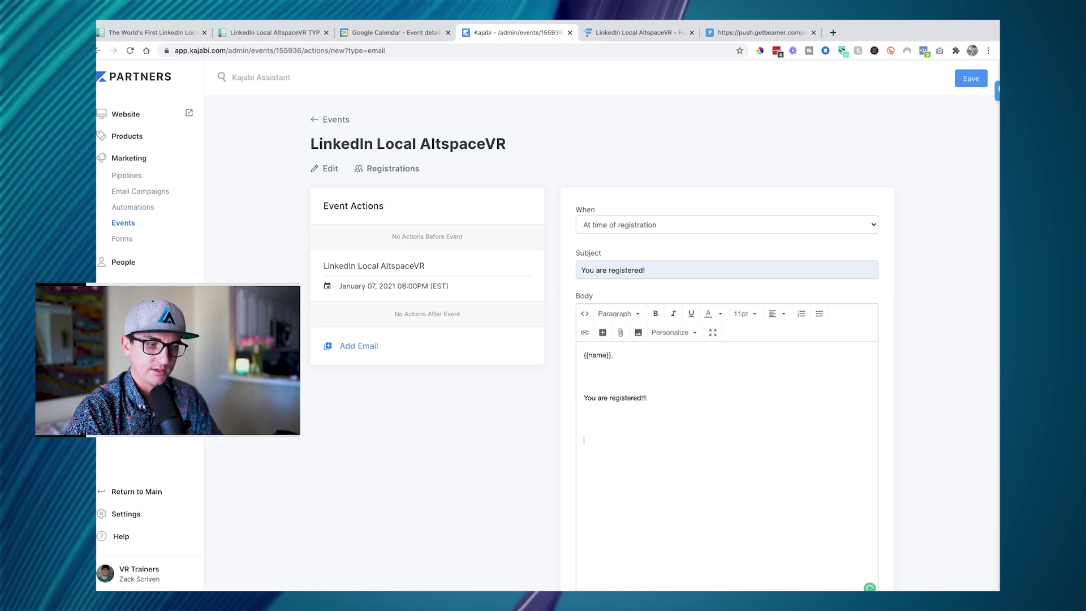
scroll(729, 374, down, 2)
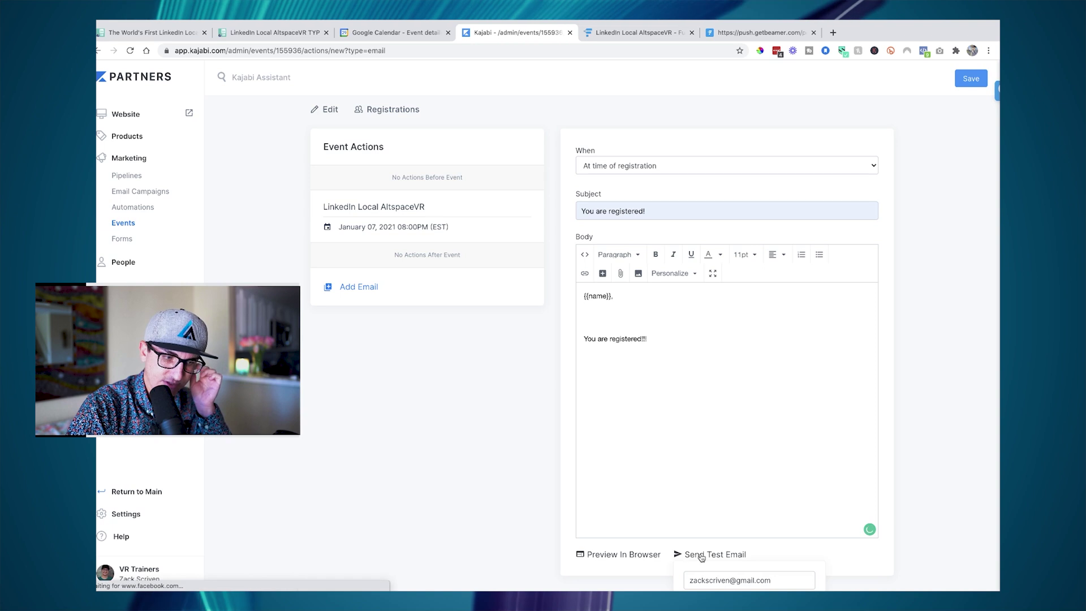
scroll(701, 558, down, 1)
click(749, 572)
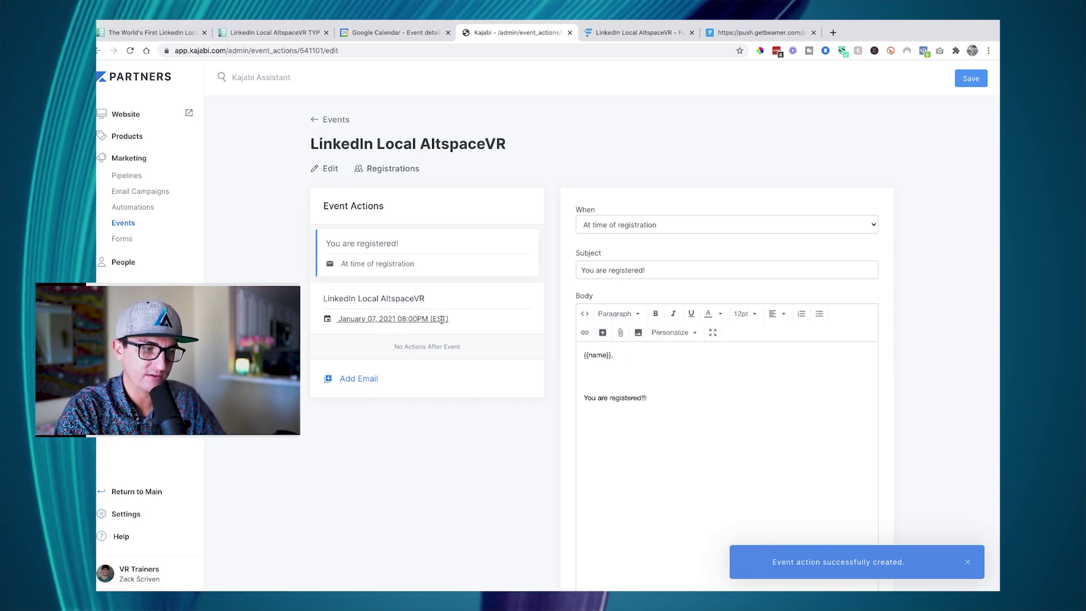
- Start a new event automation, browse its THEN actions, and close it without saving
click(356, 320)
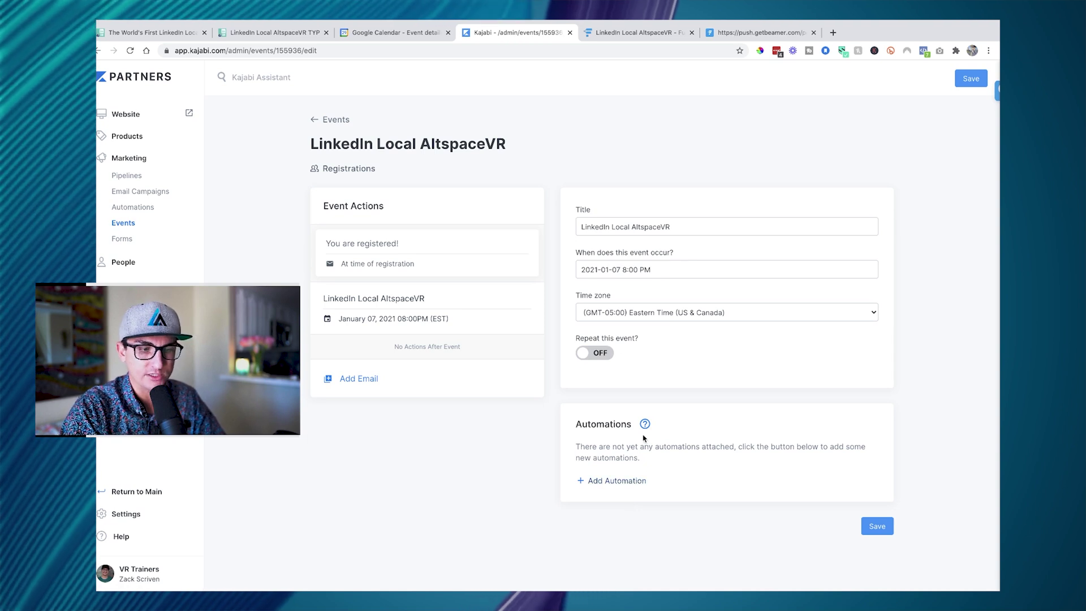
click(592, 481)
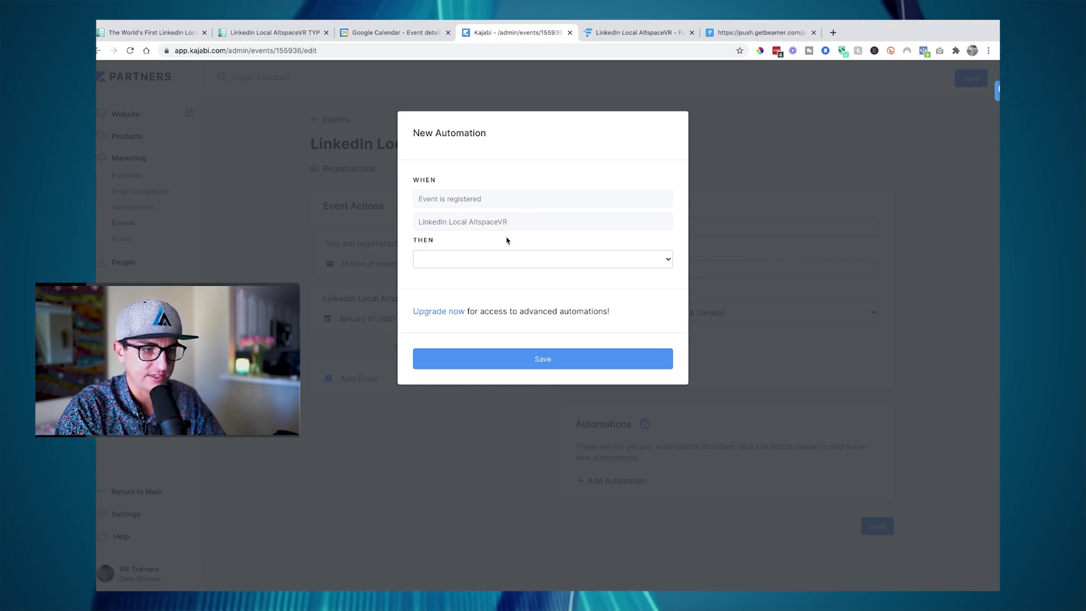
click(496, 259)
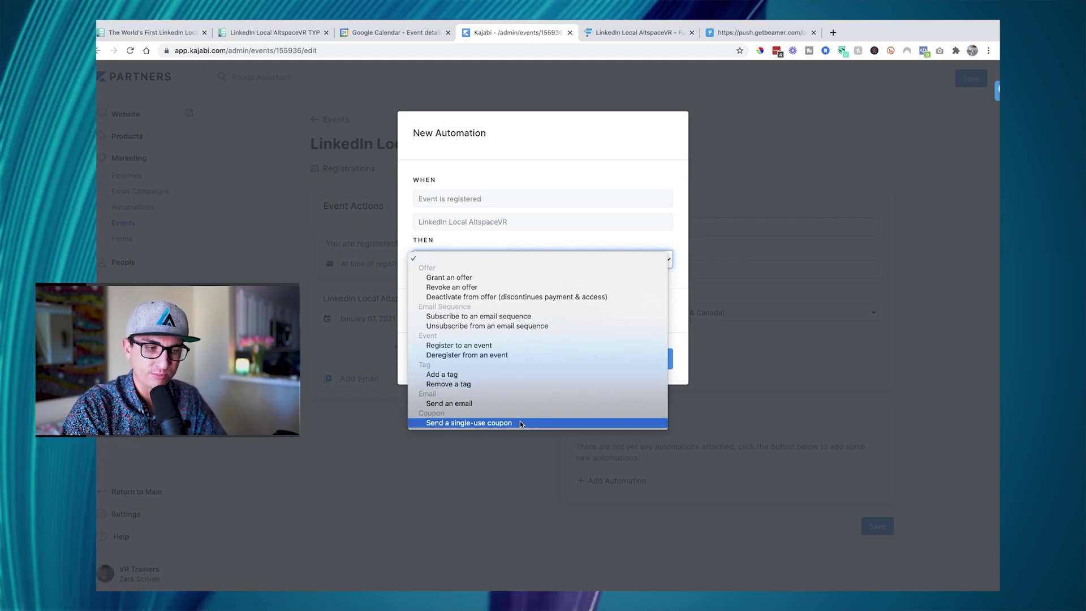
click(539, 176)
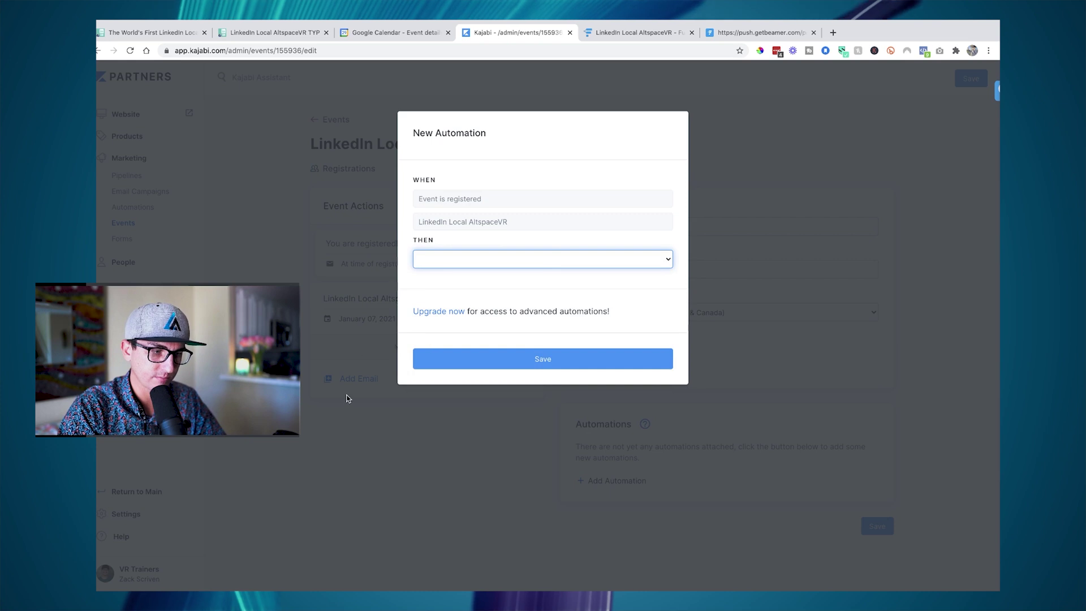
click(347, 399)
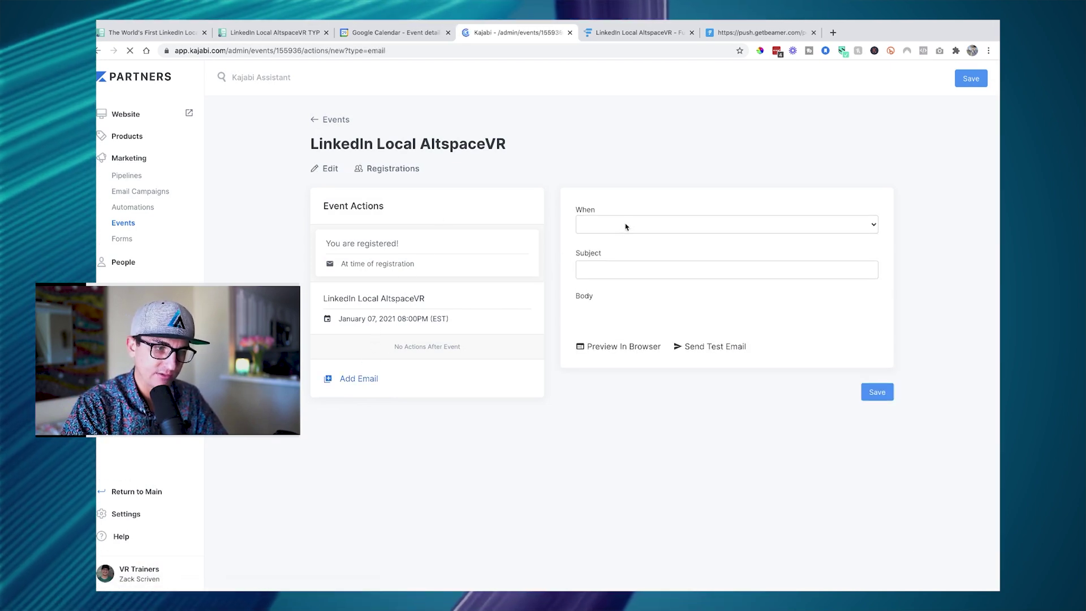
- Schedule the new email to go out 1 day before the event
click(628, 225)
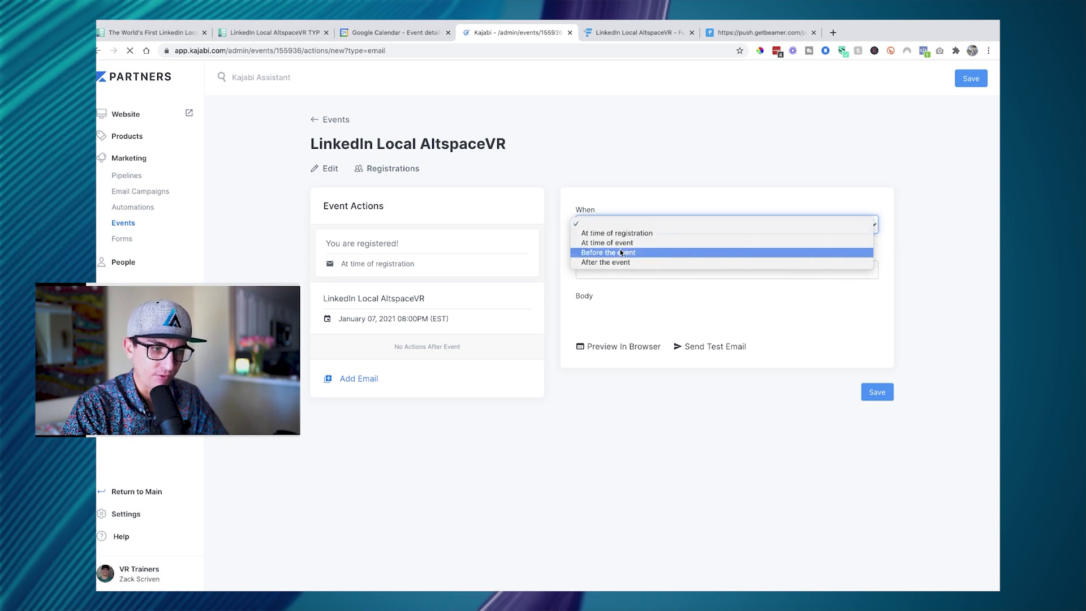
click(620, 254)
click(606, 274)
text(1)
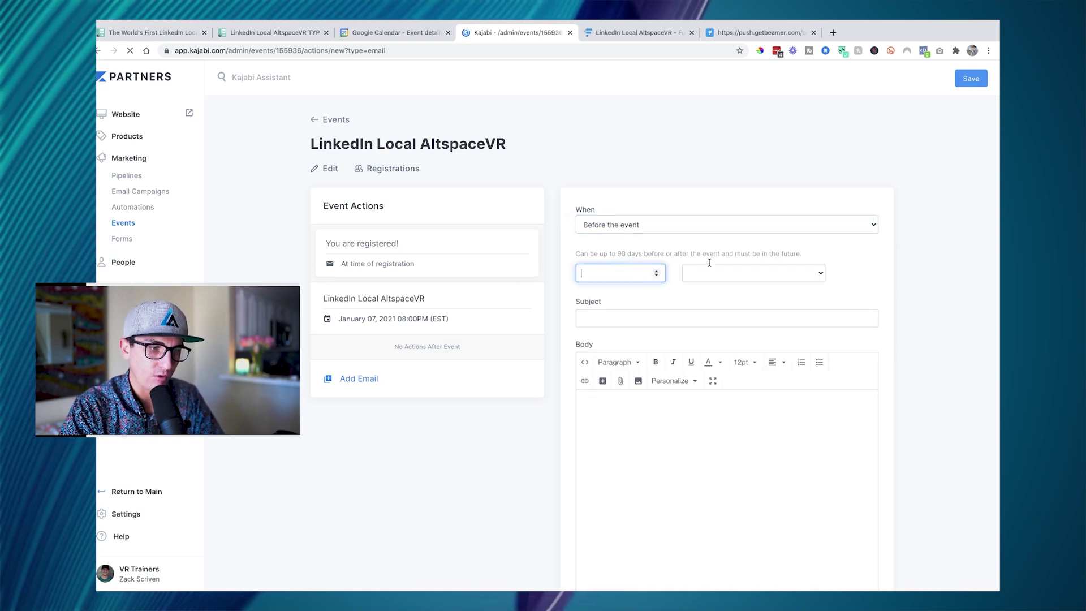
click(723, 277)
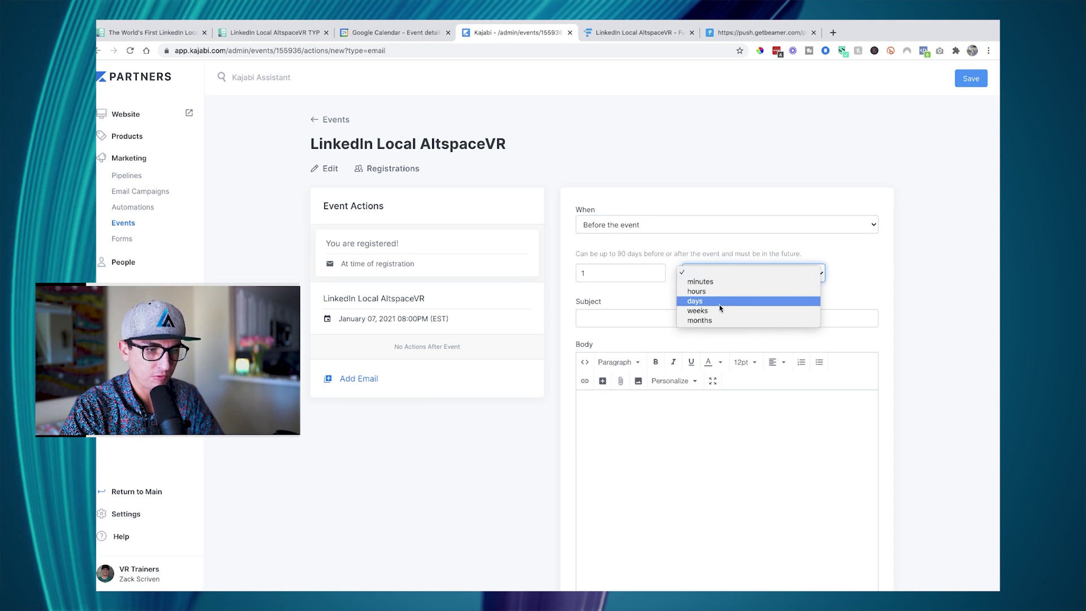
click(720, 303)
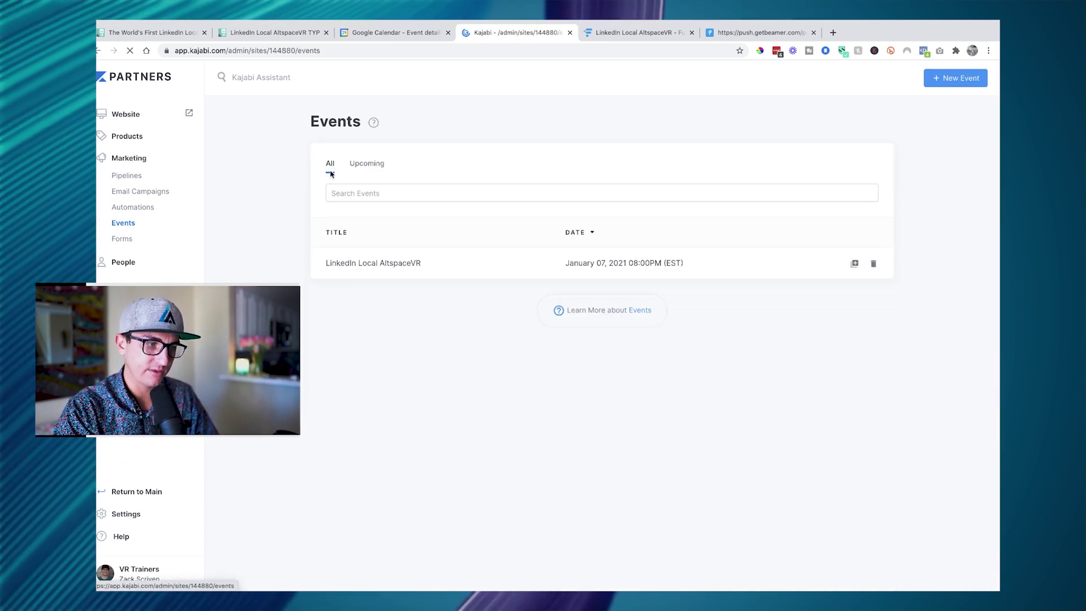
- Open the LinkedIn Local AltspaceVR event and review its registrations
click(375, 266)
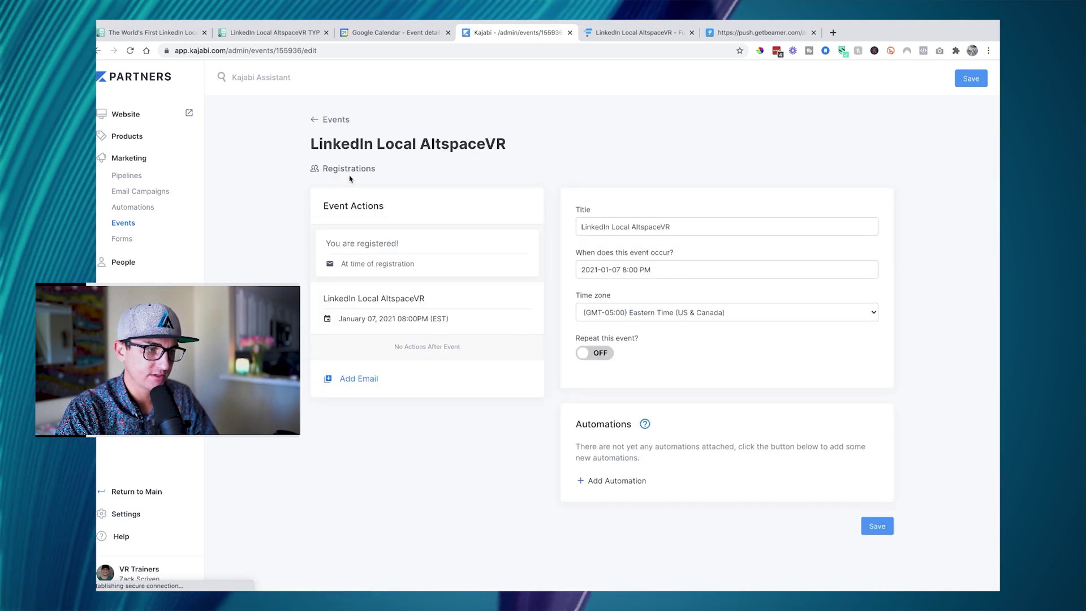
click(338, 173)
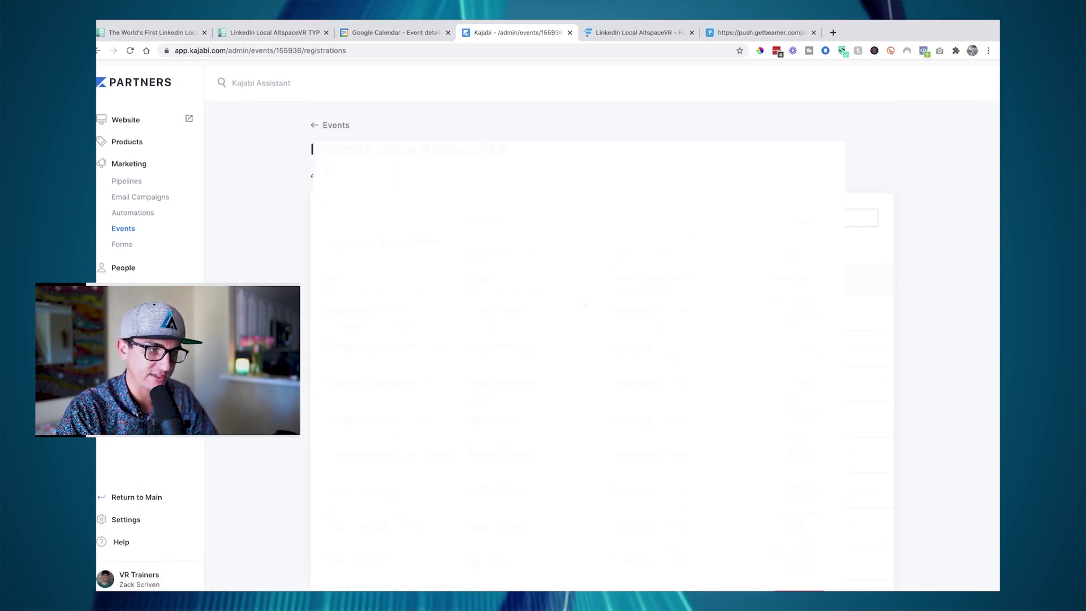
scroll(403, 259, down, 3)
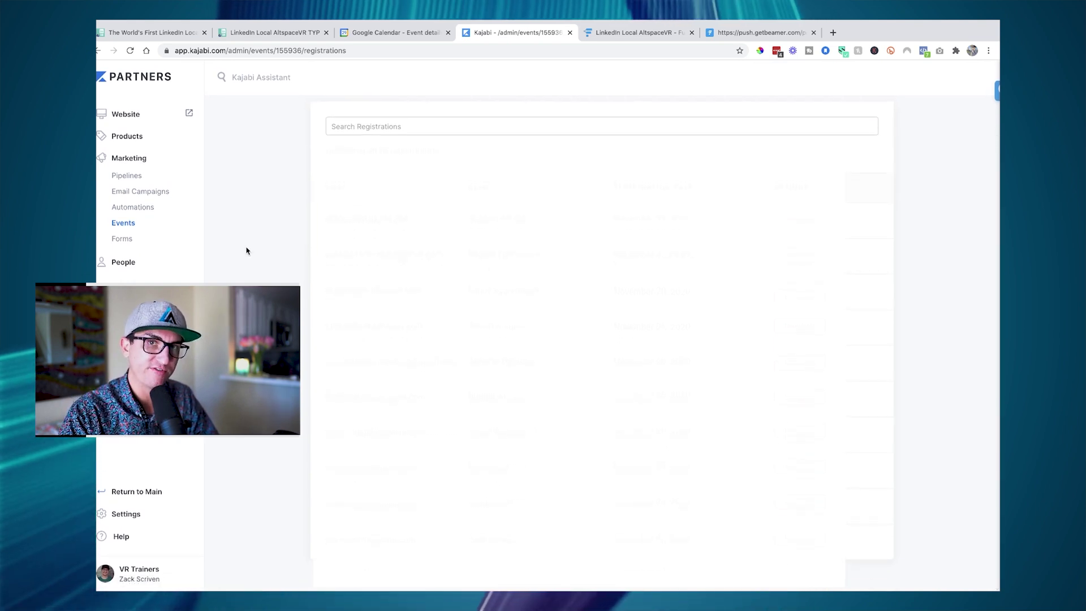
- Go to the People contact list and the Marketing section
click(125, 262)
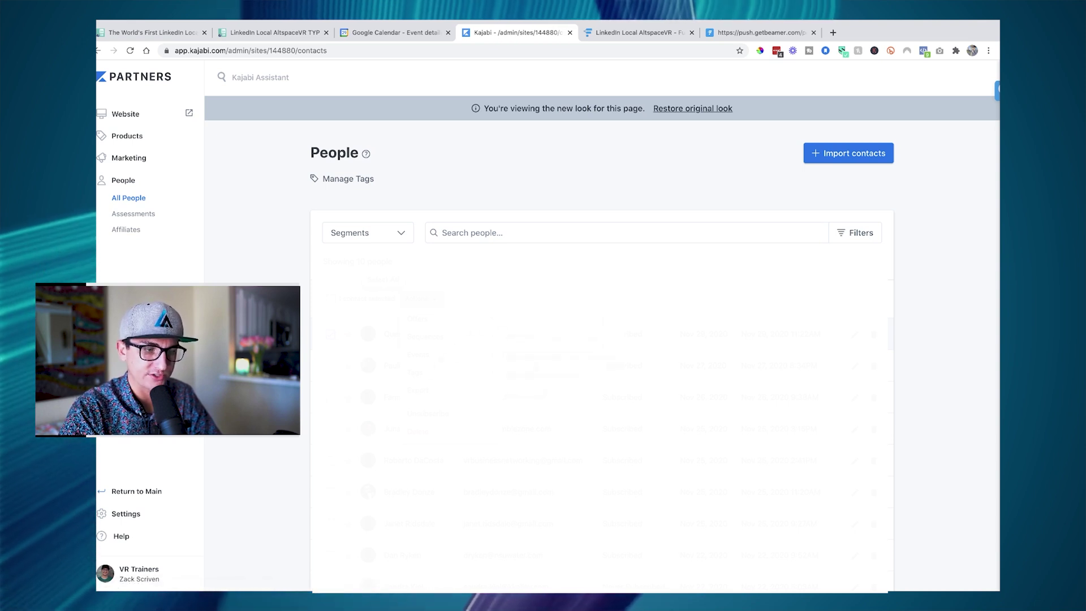
click(560, 286)
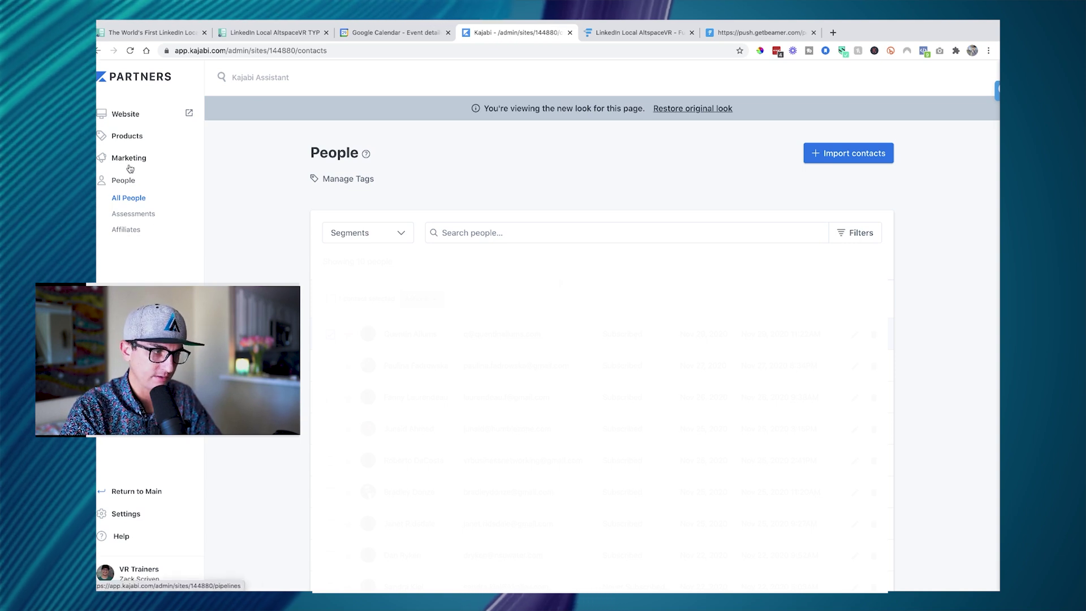
click(122, 200)
click(129, 153)
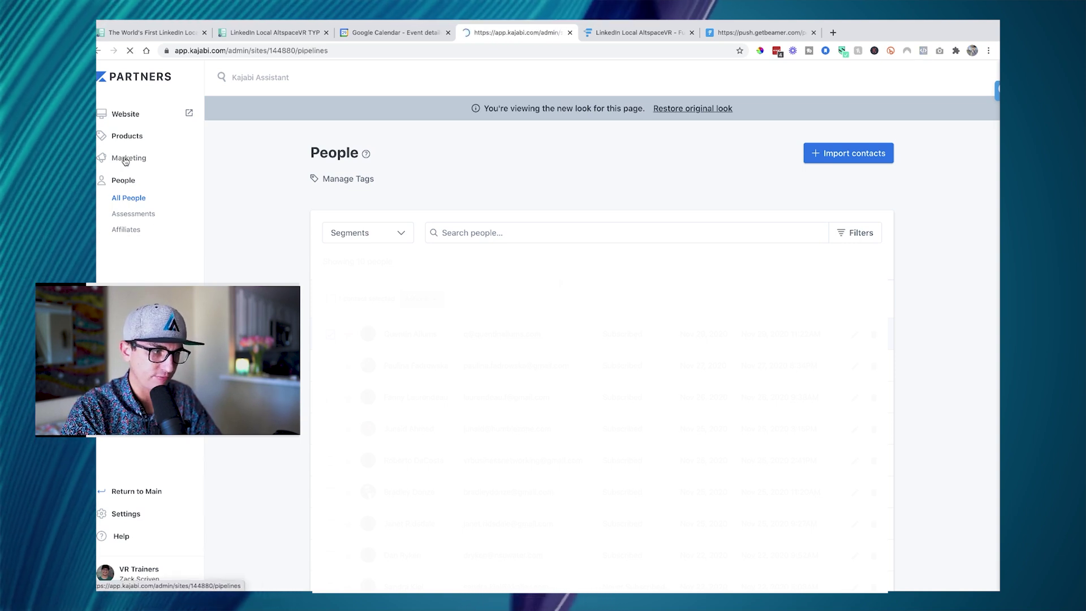
- Open the LinkedIn Local AltspaceVR Tickets offer from Products > Offers
click(122, 137)
click(123, 169)
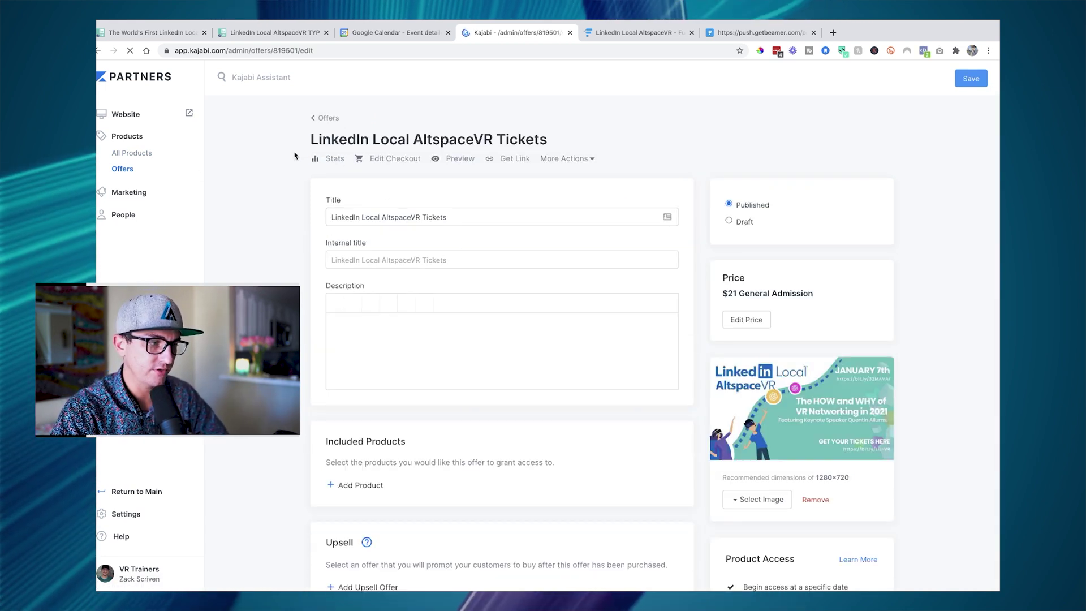
click(327, 117)
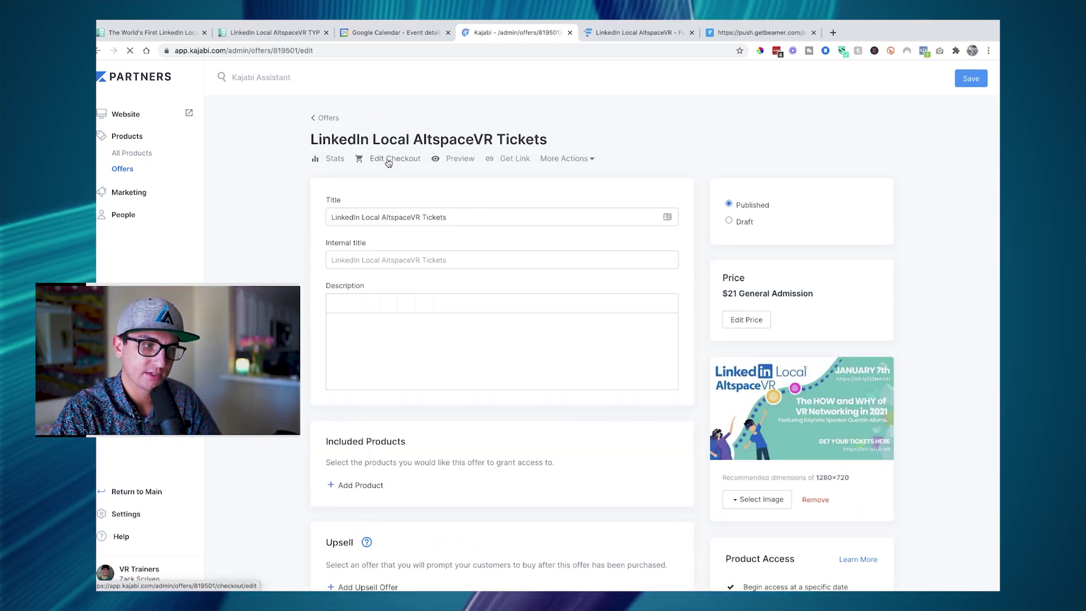
- Launch the offer's checkout editor and dismiss the already-purchased Heads up notice
click(389, 159)
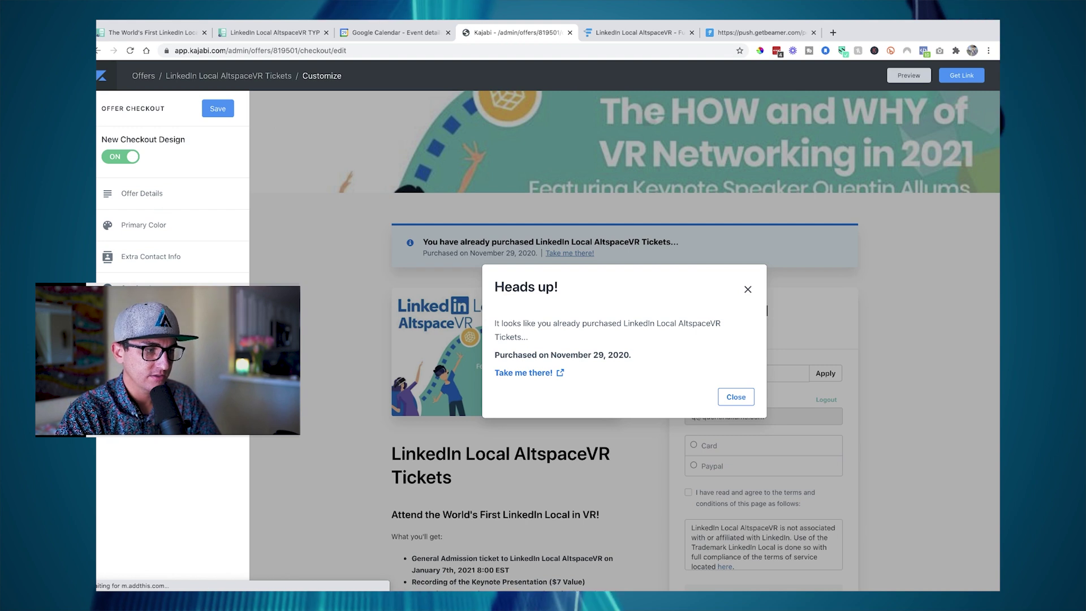
click(459, 405)
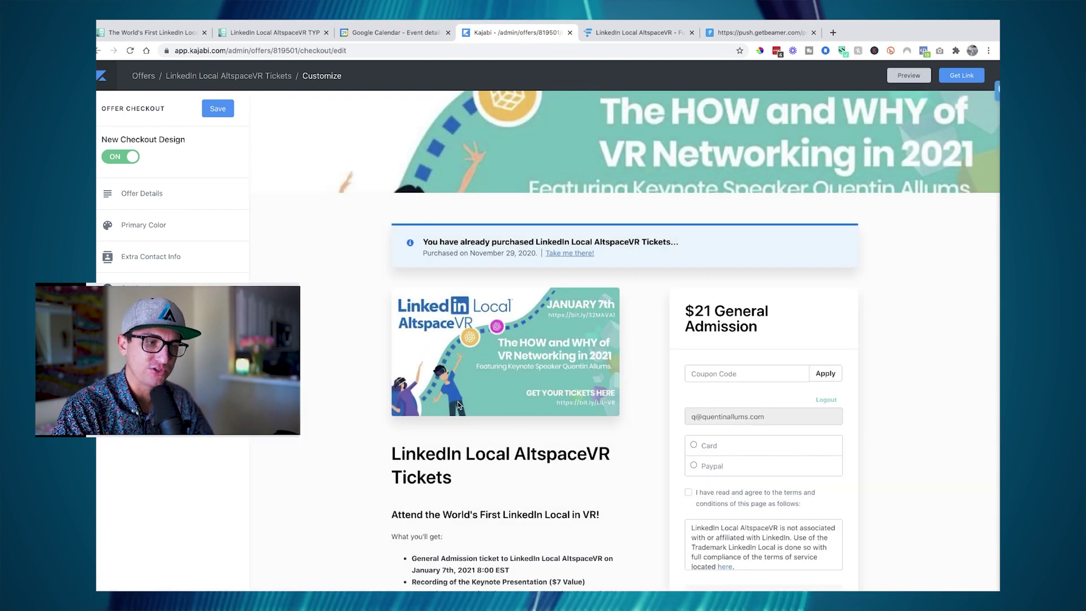
scroll(332, 507, down, 4)
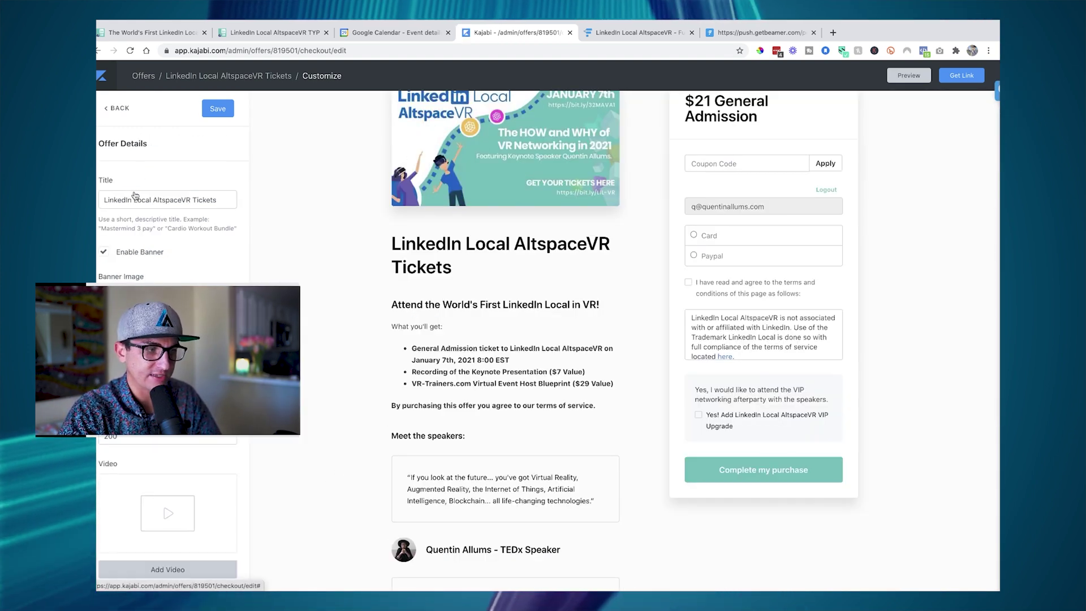
- Bring up the Offer Details settings and look through them
click(117, 108)
click(137, 197)
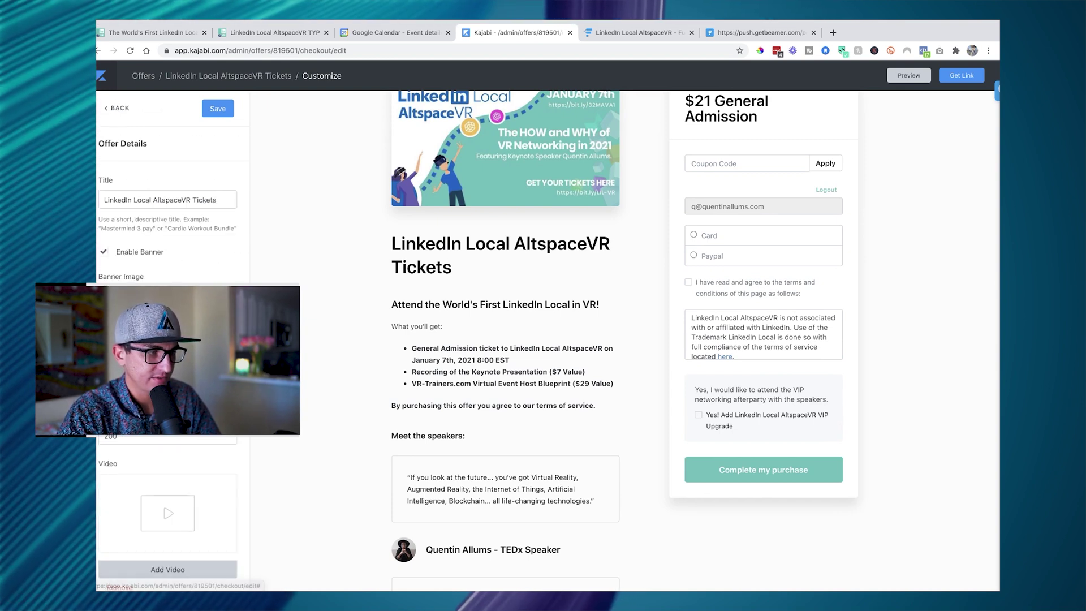
scroll(443, 356, down, 1)
scroll(170, 340, down, 10)
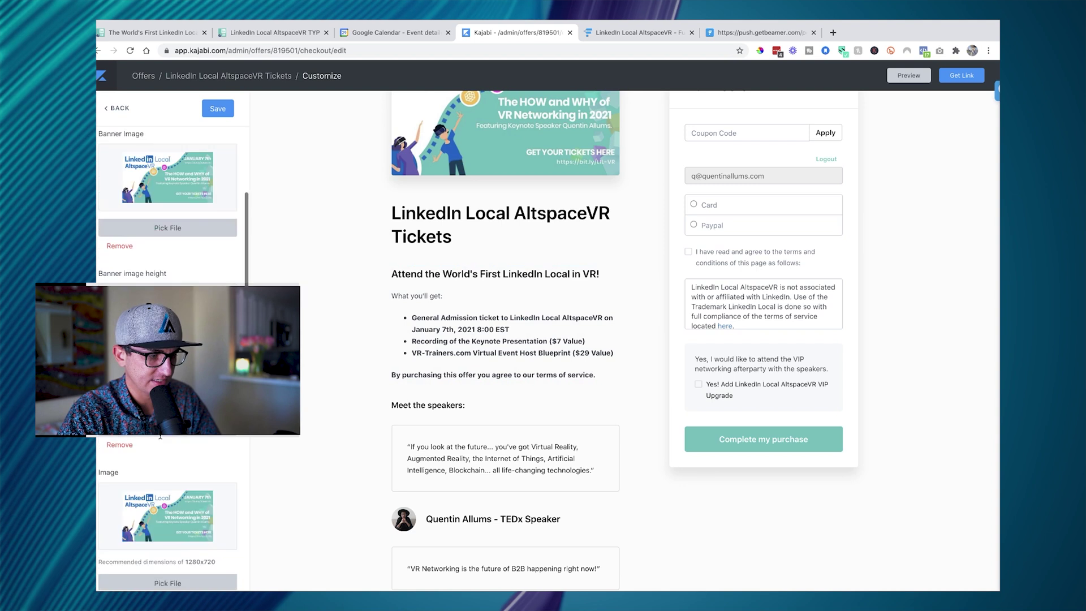
scroll(170, 340, up, 3)
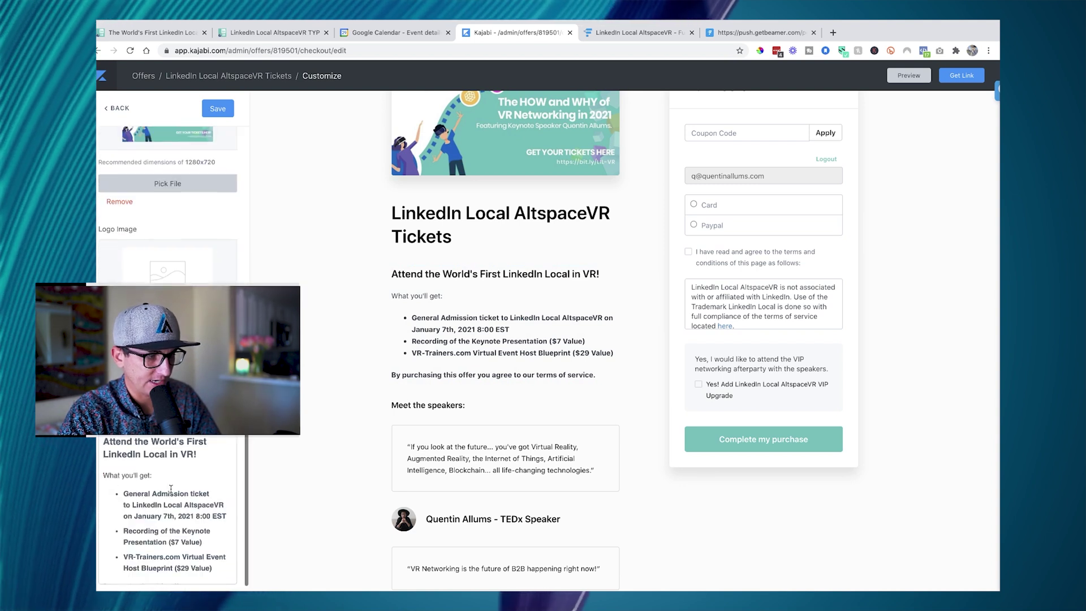
scroll(170, 340, up, 2)
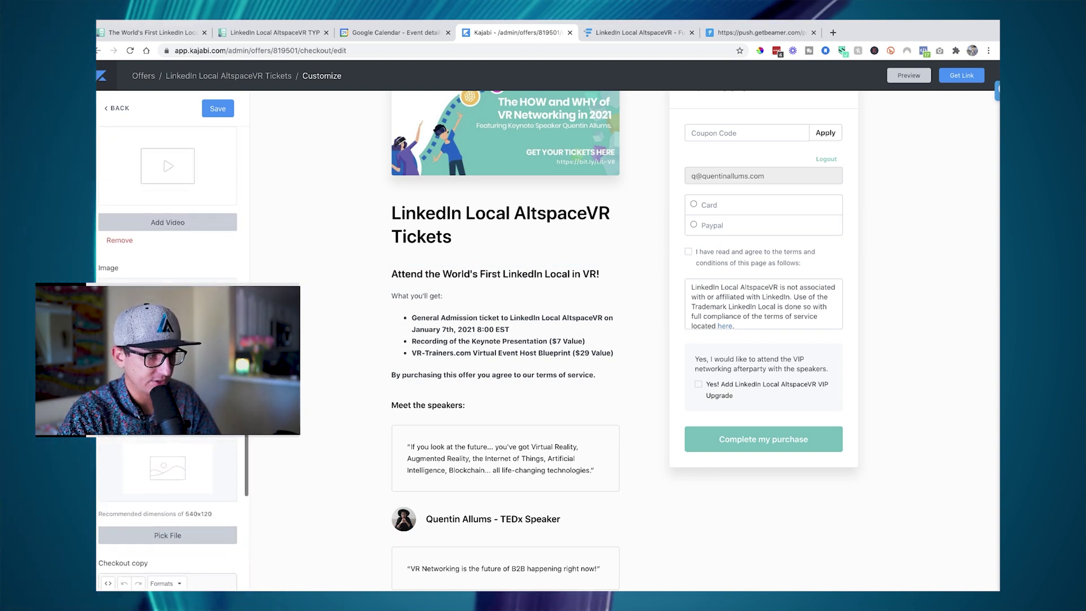
scroll(455, 284, up, 3)
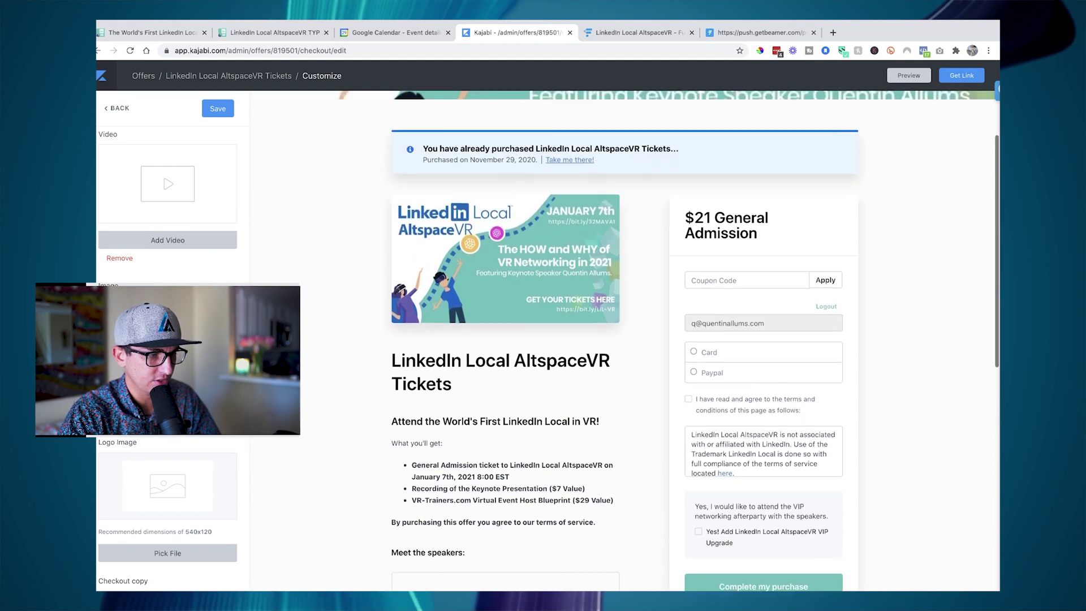
scroll(170, 340, up, 3)
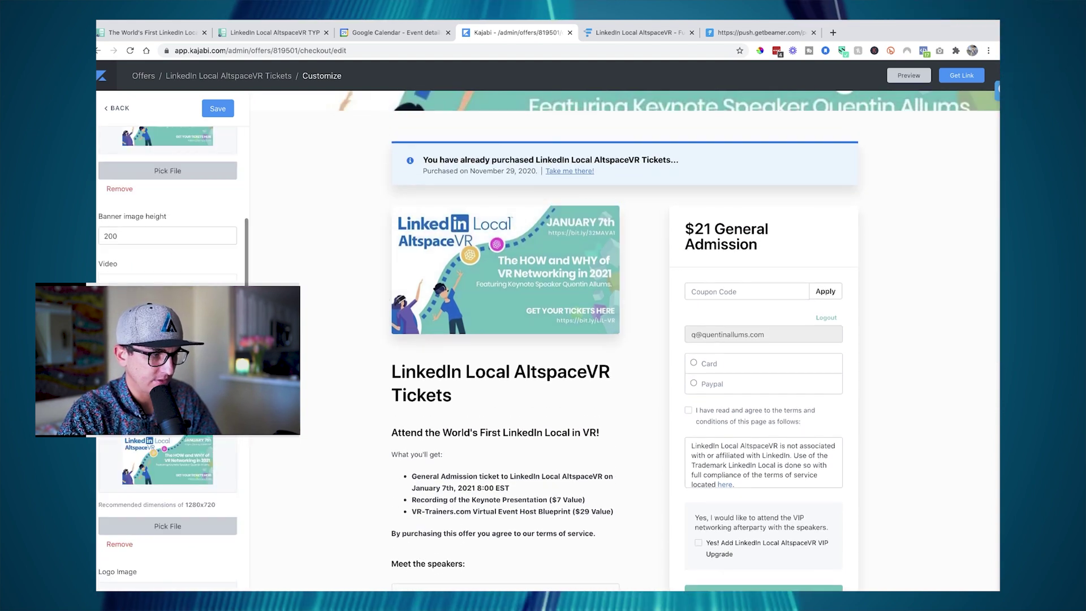
scroll(176, 266, up, 3)
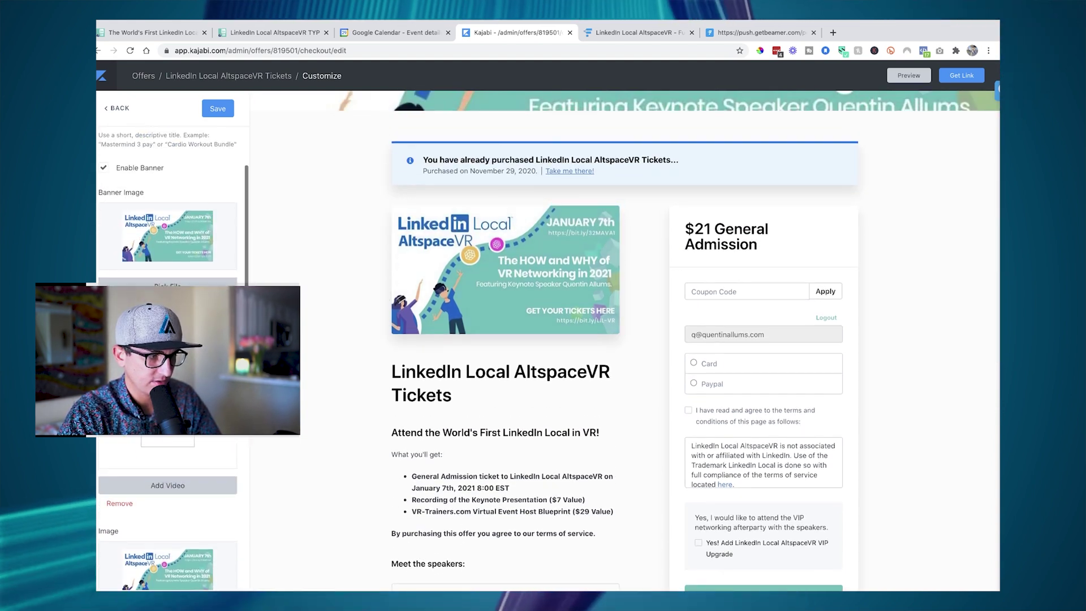
scroll(533, 265, up, 1)
scroll(532, 265, up, 2)
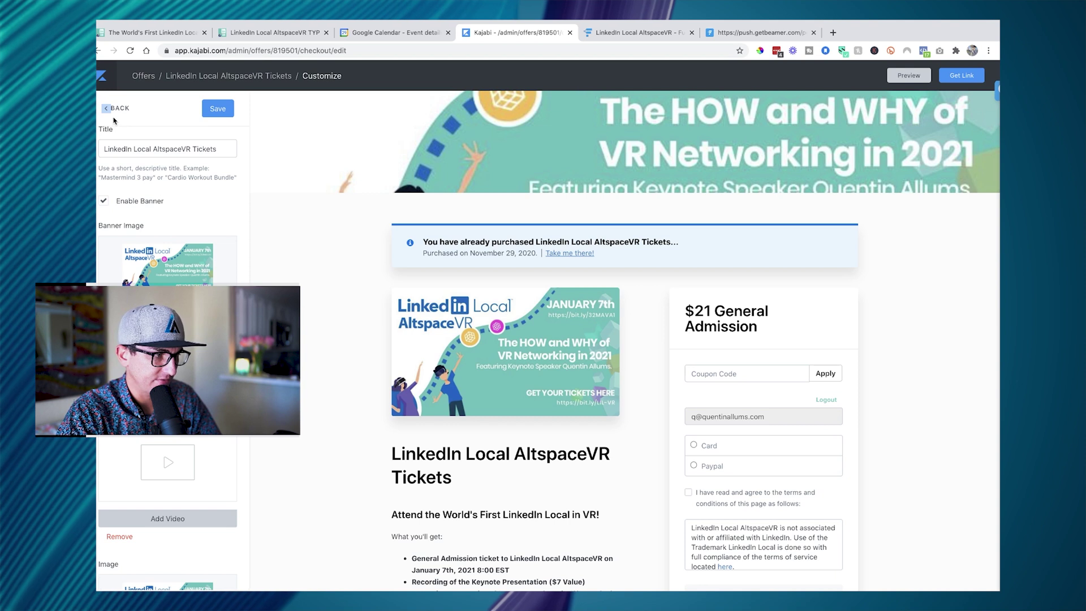
- Preview the checkout logged out with the 100% discount removed, and collect buyers' phone numbers
click(108, 111)
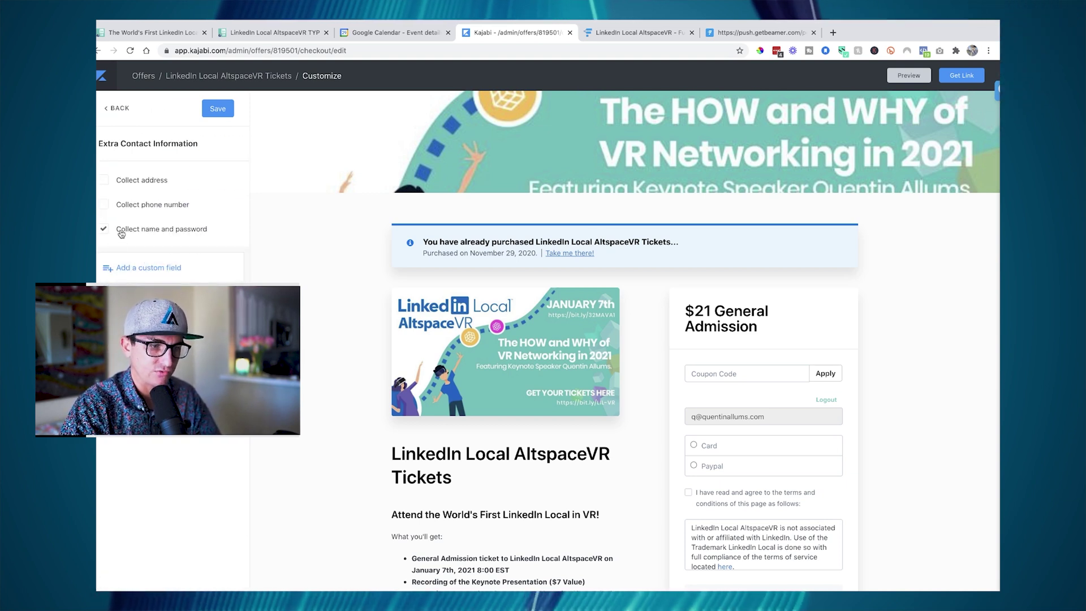
scroll(759, 294, down, 5)
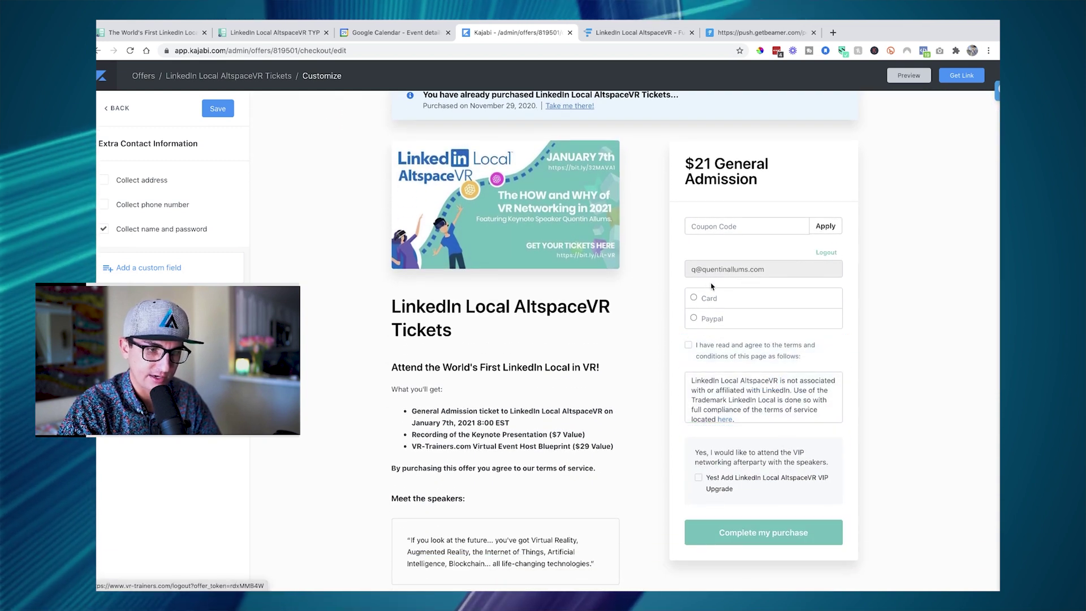
click(827, 254)
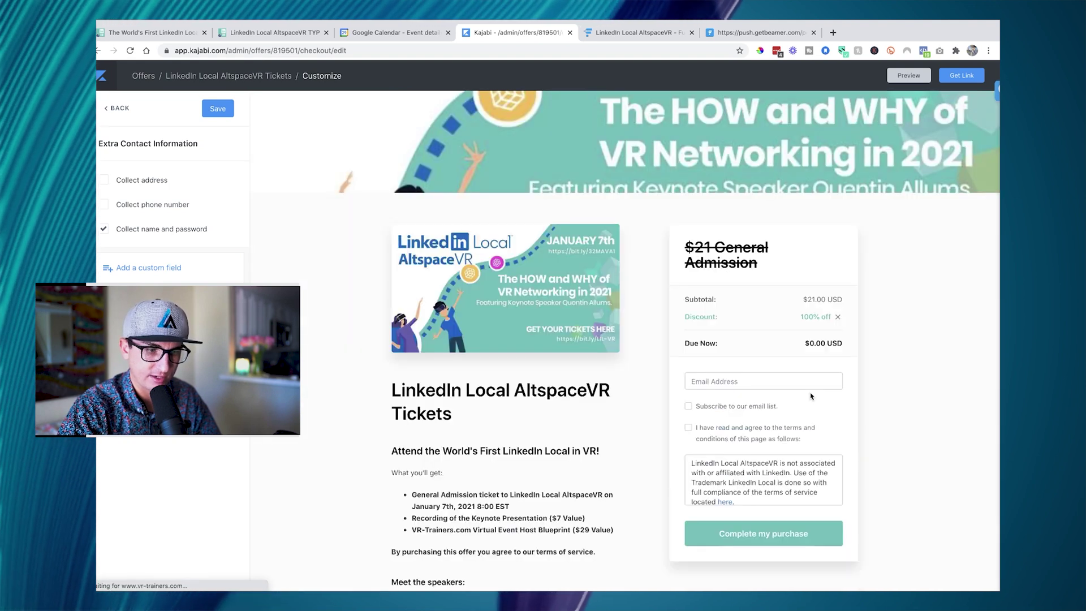
scroll(825, 275, down, 1)
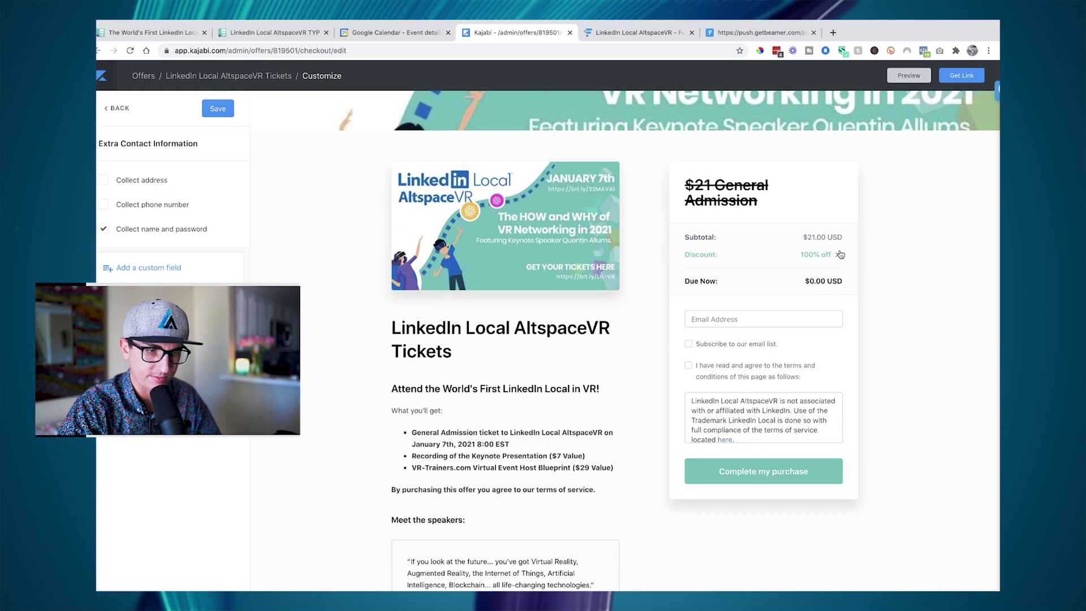
click(840, 254)
scroll(822, 387, down, 1)
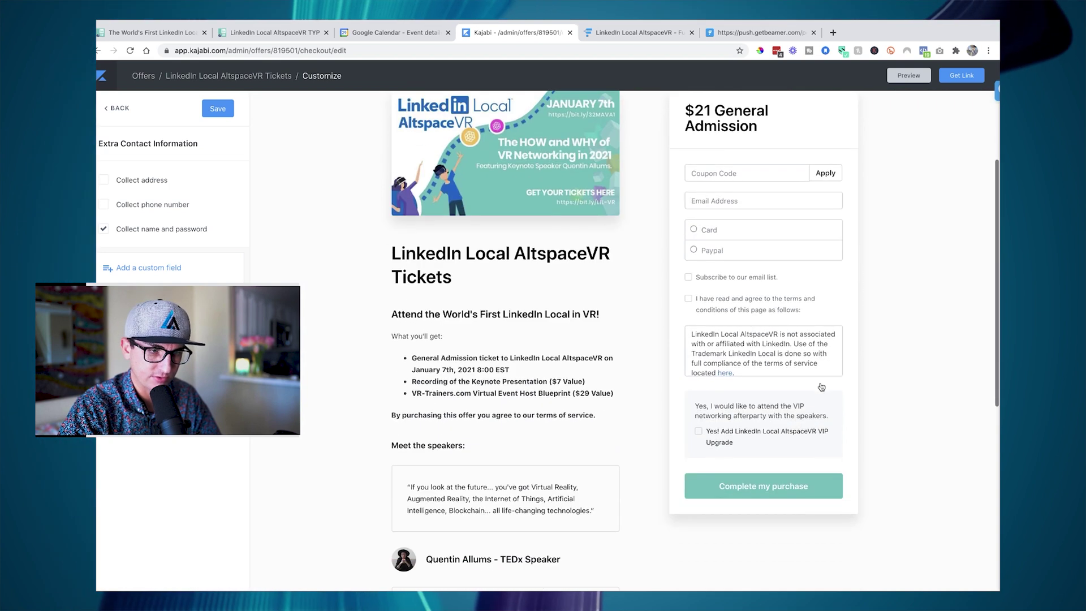
click(131, 212)
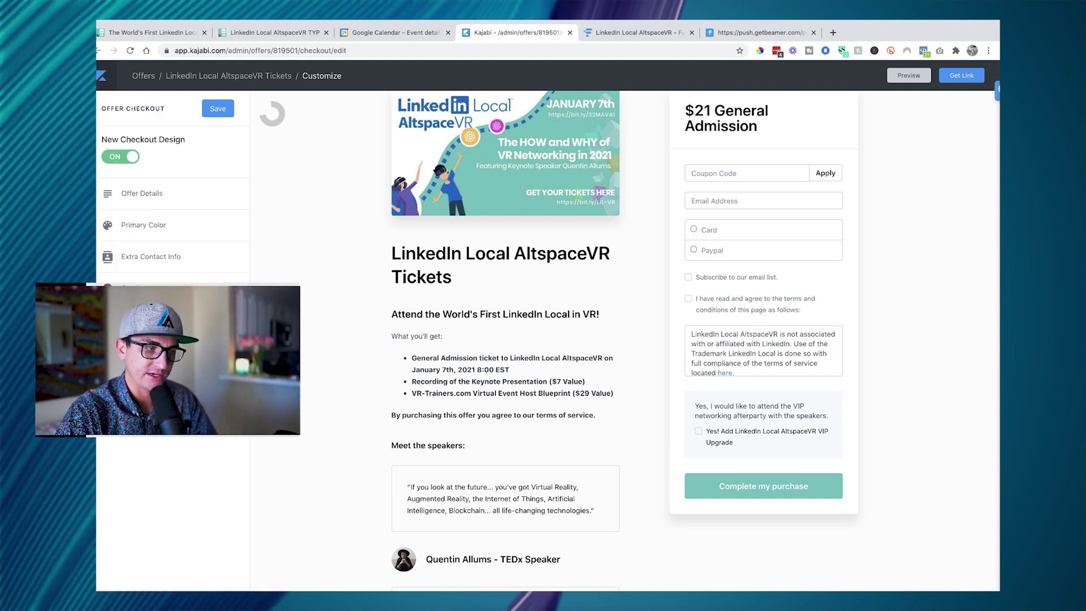
- Check the Service Agreement's custom terms text, then bring up Footer Navigation settings
click(150, 320)
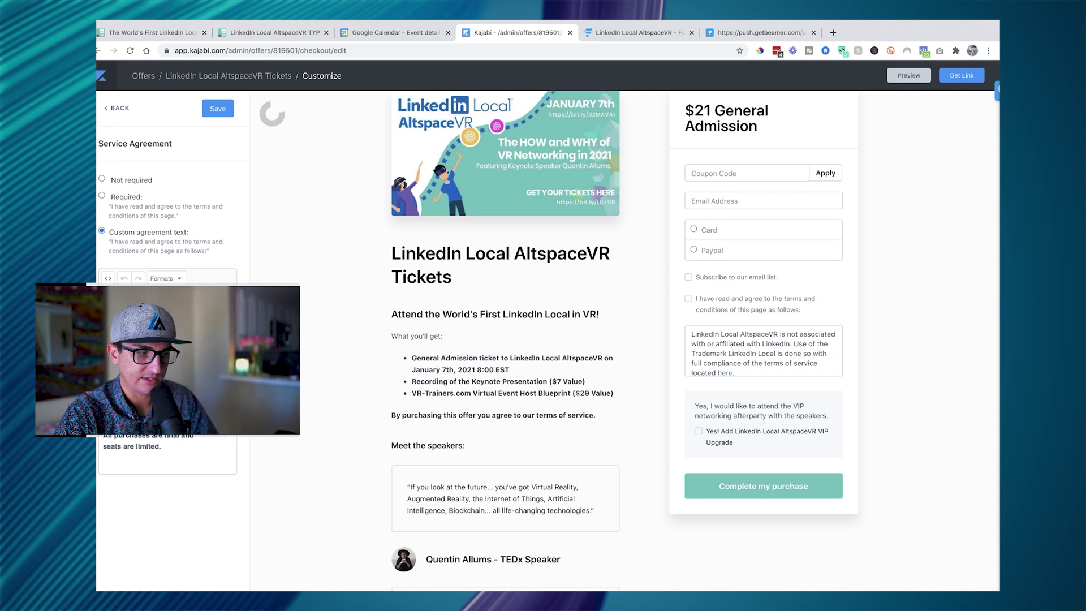
drag(790, 365, 772, 344)
click(117, 108)
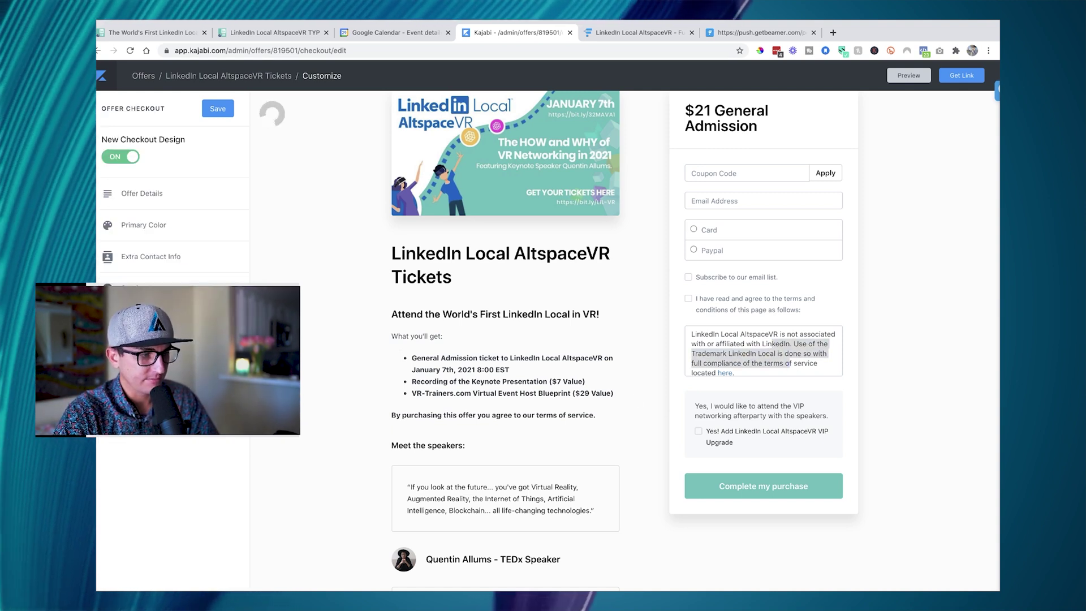
click(141, 321)
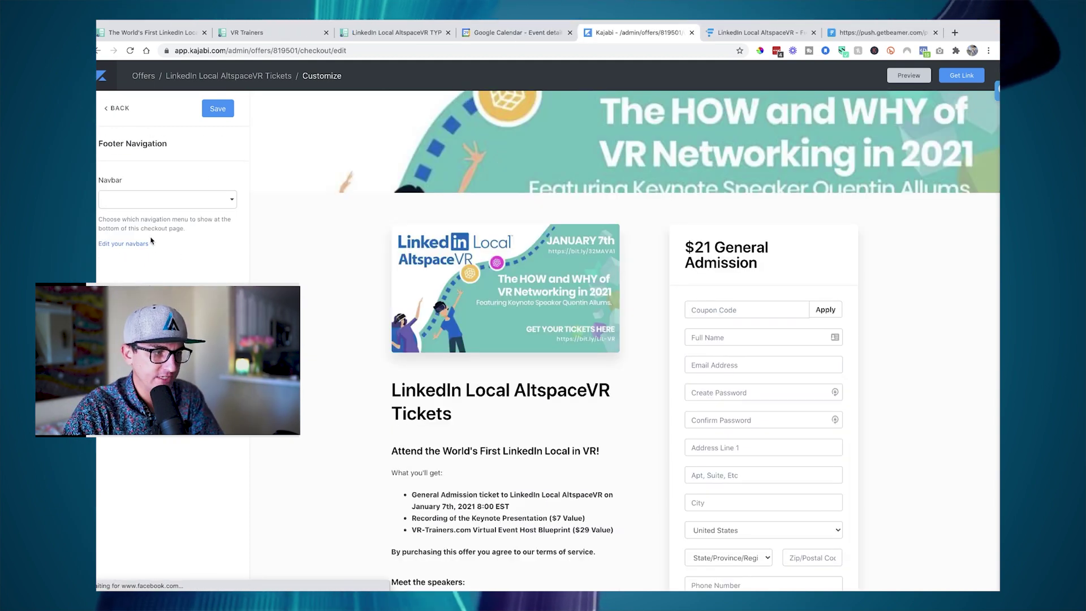
- Browse the footer Navbar menu choices without picking one, then go back to Offer Checkout
click(215, 204)
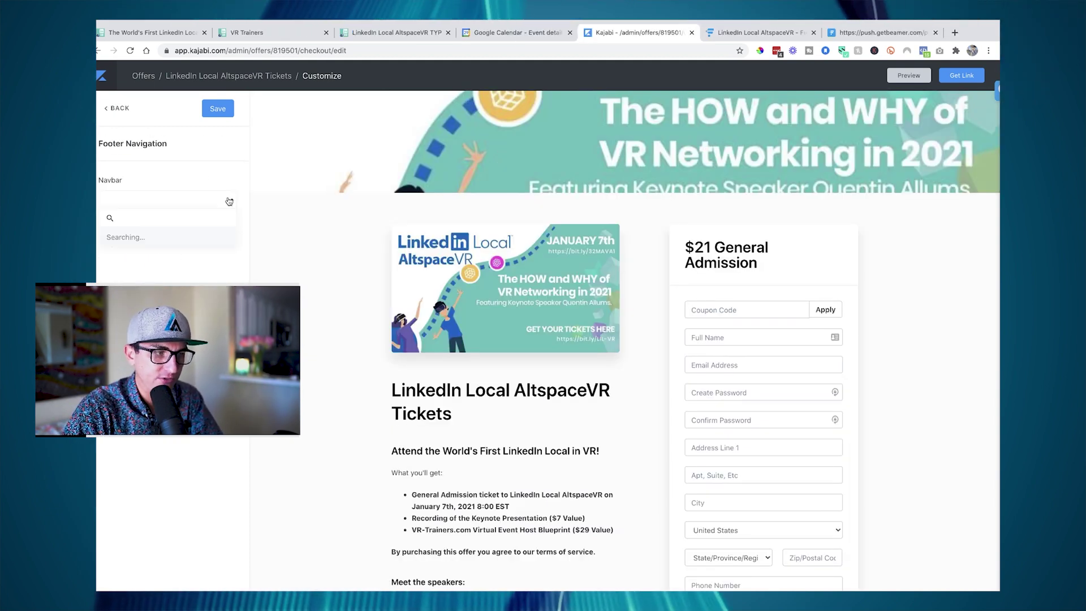
key(Escape)
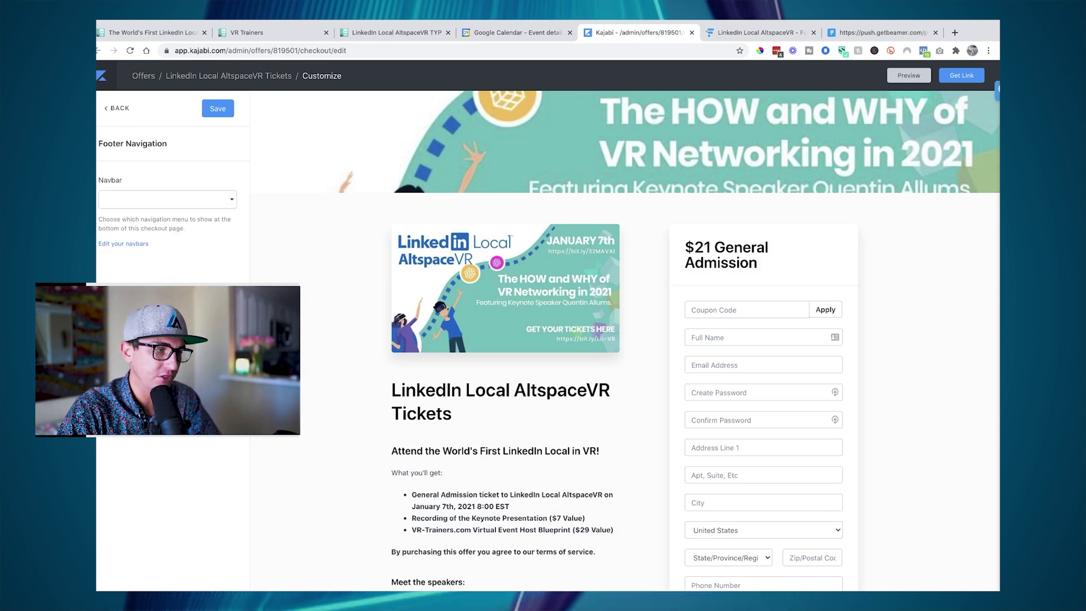
scroll(345, 423, down, 6)
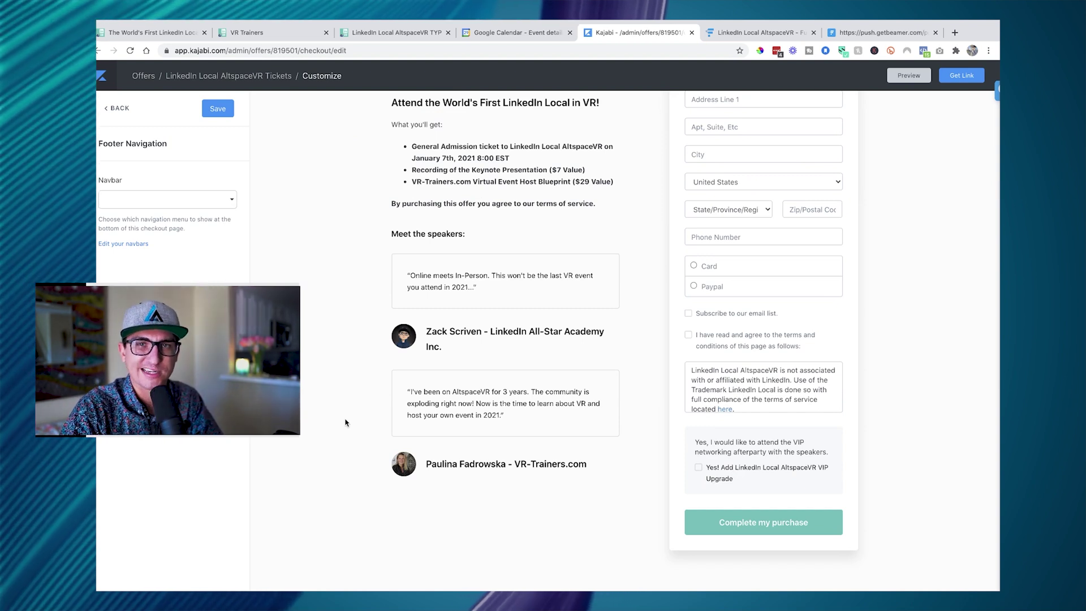
scroll(274, 259, up, 6)
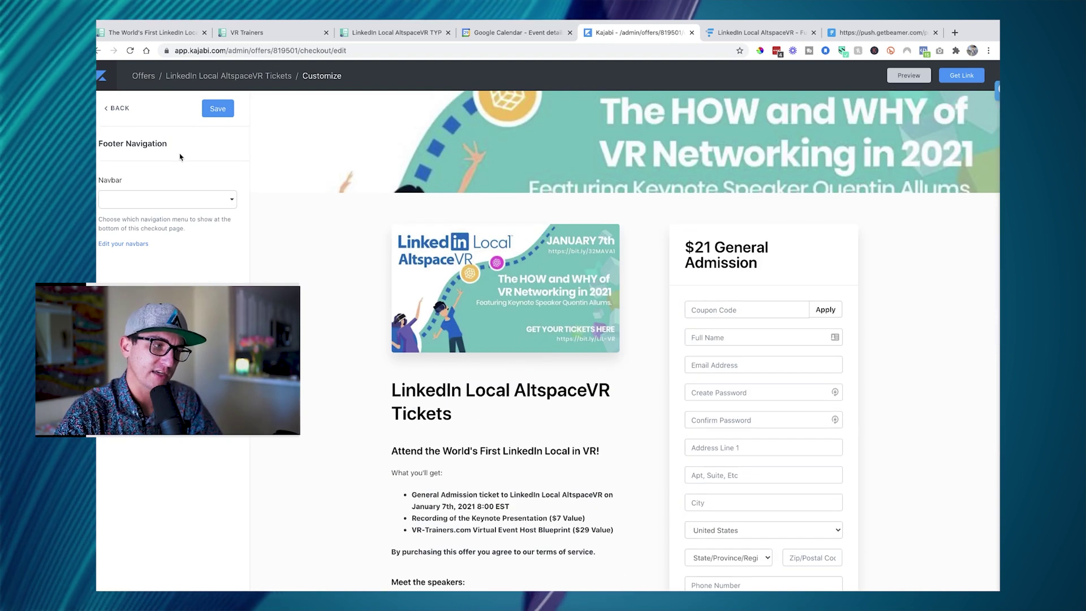
click(117, 108)
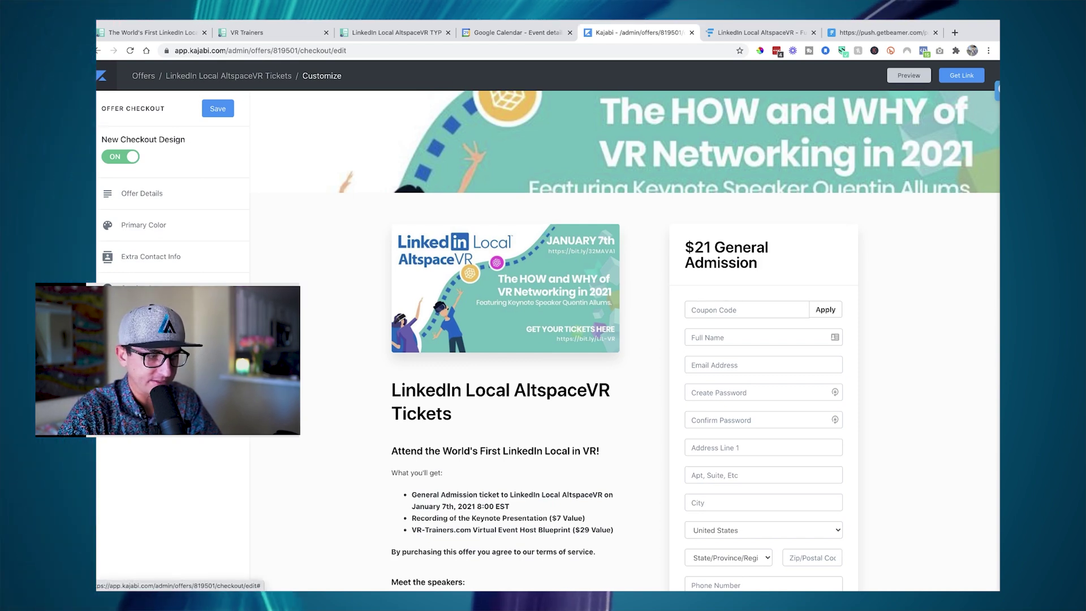
- Review the VIP afterparty order bump unchanged and return to the Offer Checkout options
click(141, 320)
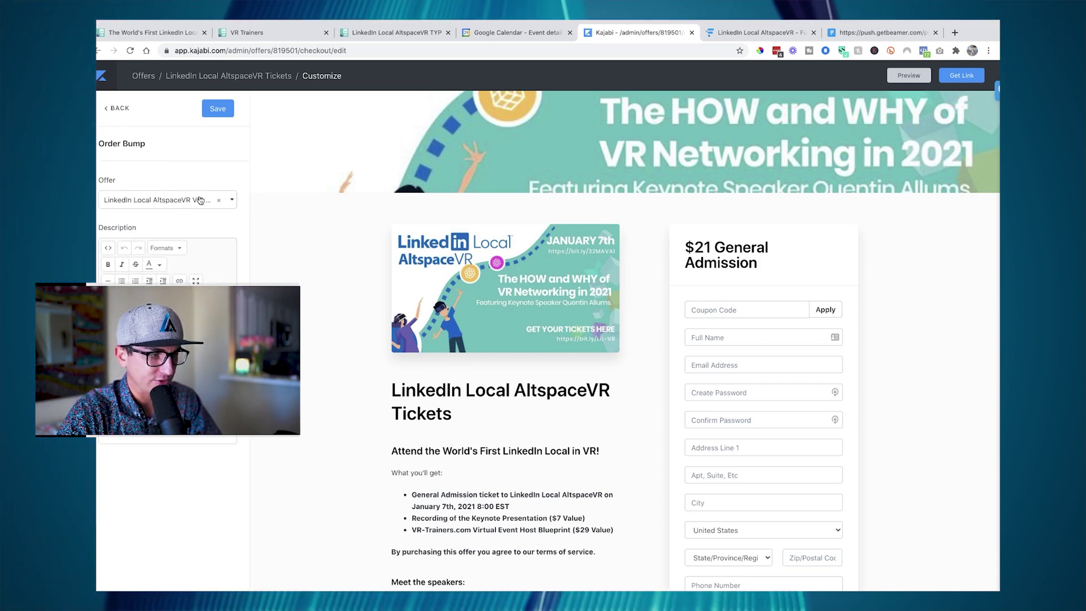
scroll(498, 368, down, 5)
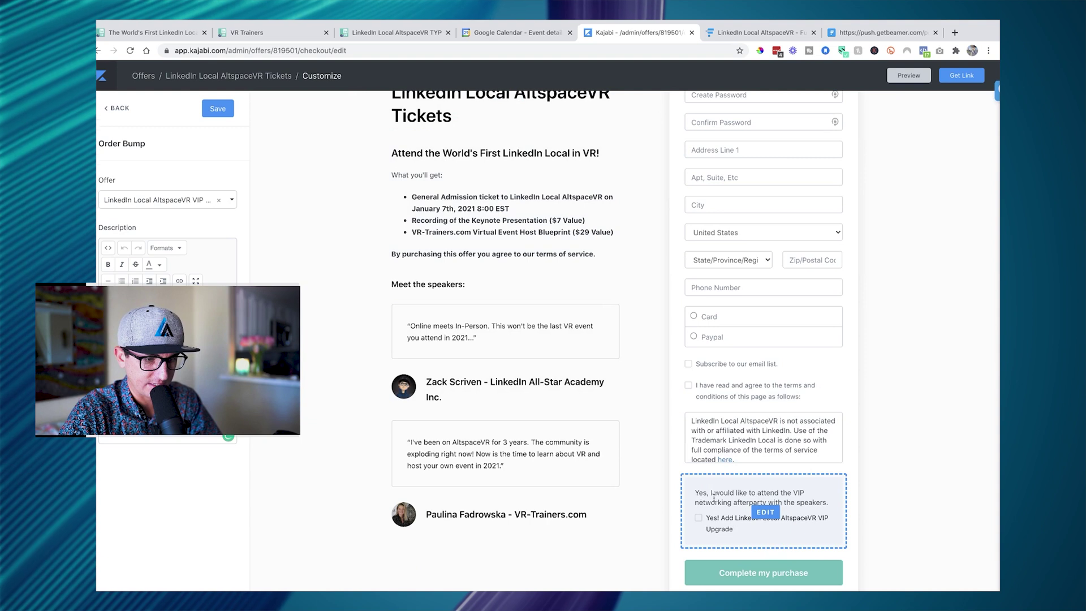
scroll(754, 515, down, 1)
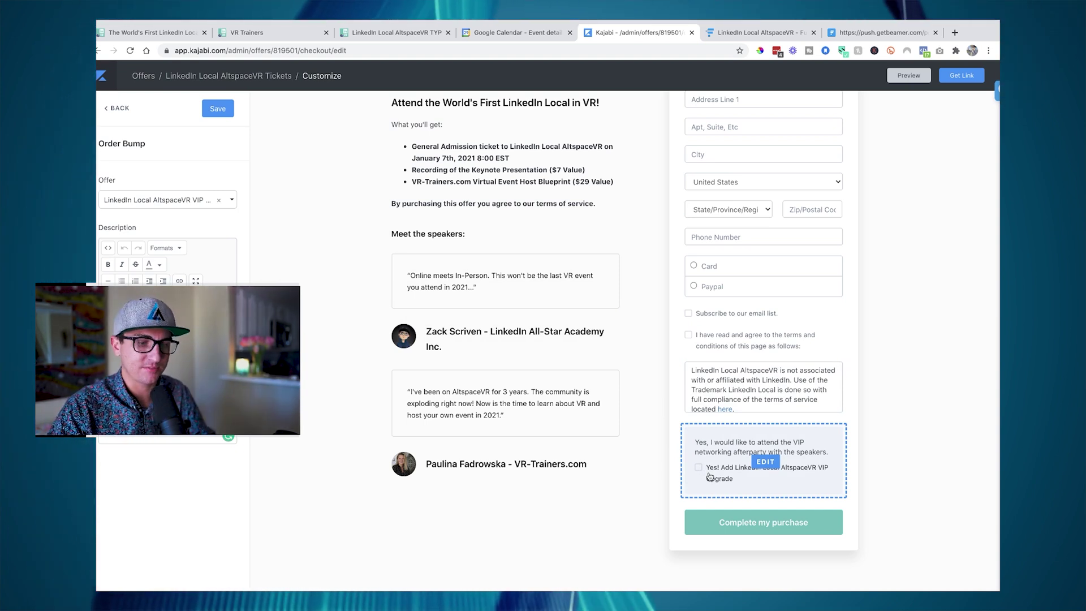
click(118, 113)
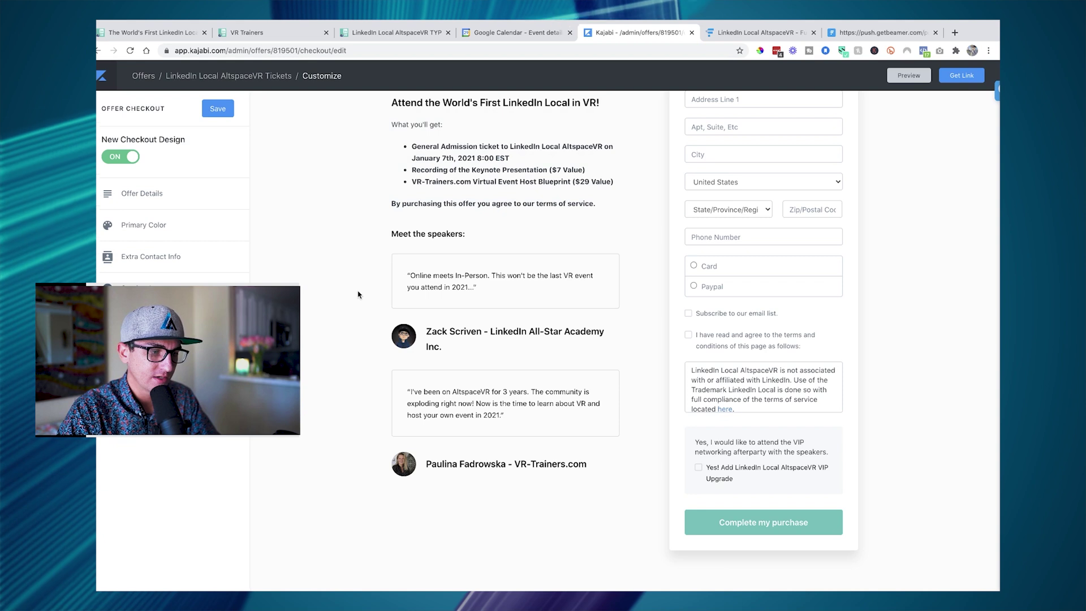
scroll(358, 294, up, 6)
scroll(357, 295, down, 2)
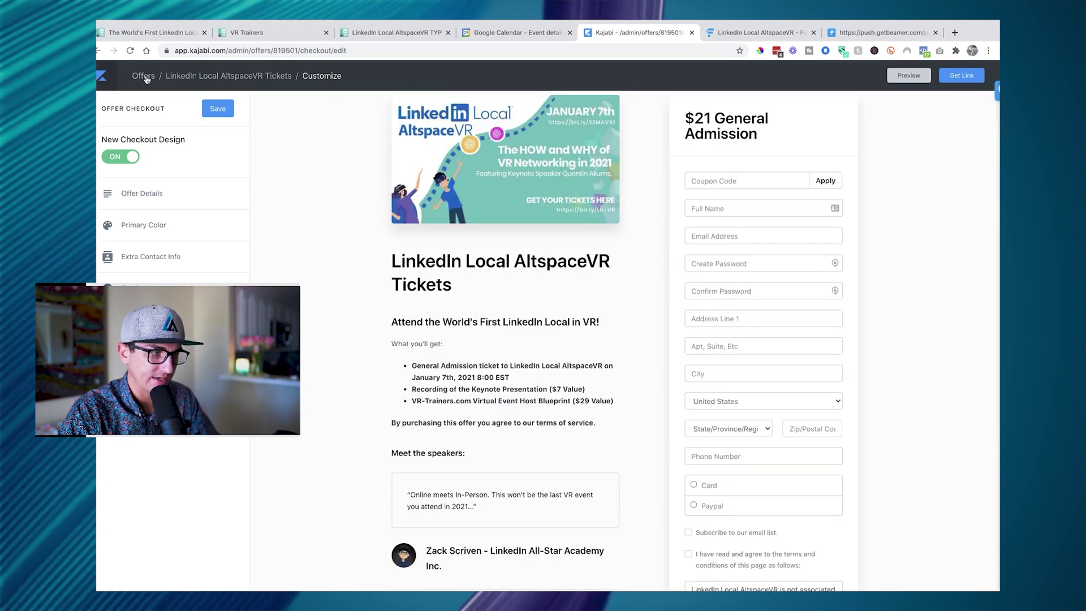
- Leave the checkout editor without saving and reopen the LinkedIn Local AltspaceVR Tickets offer
click(143, 75)
click(619, 206)
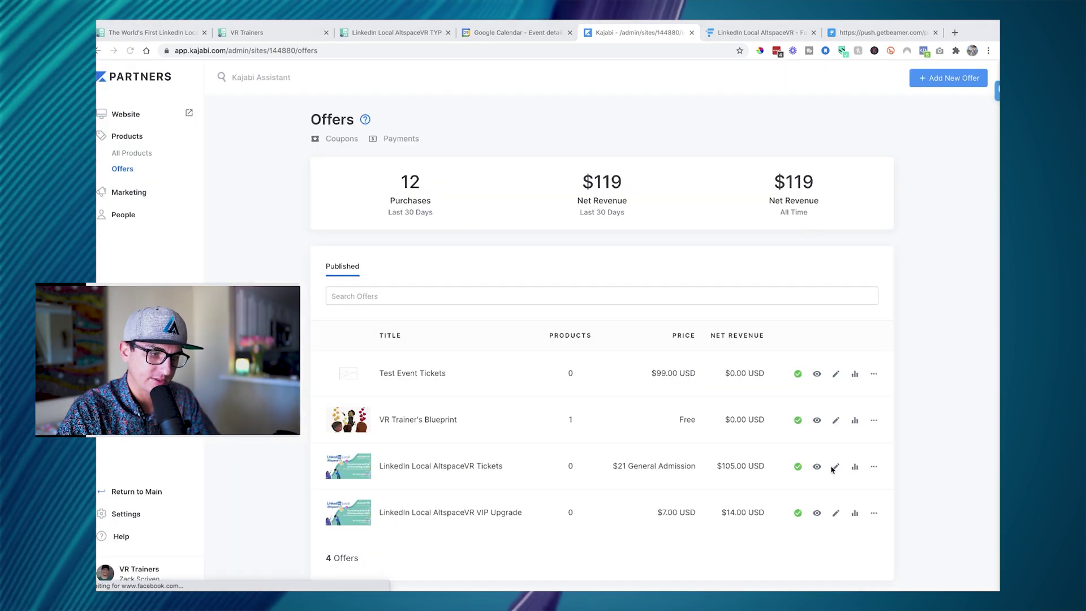
click(836, 467)
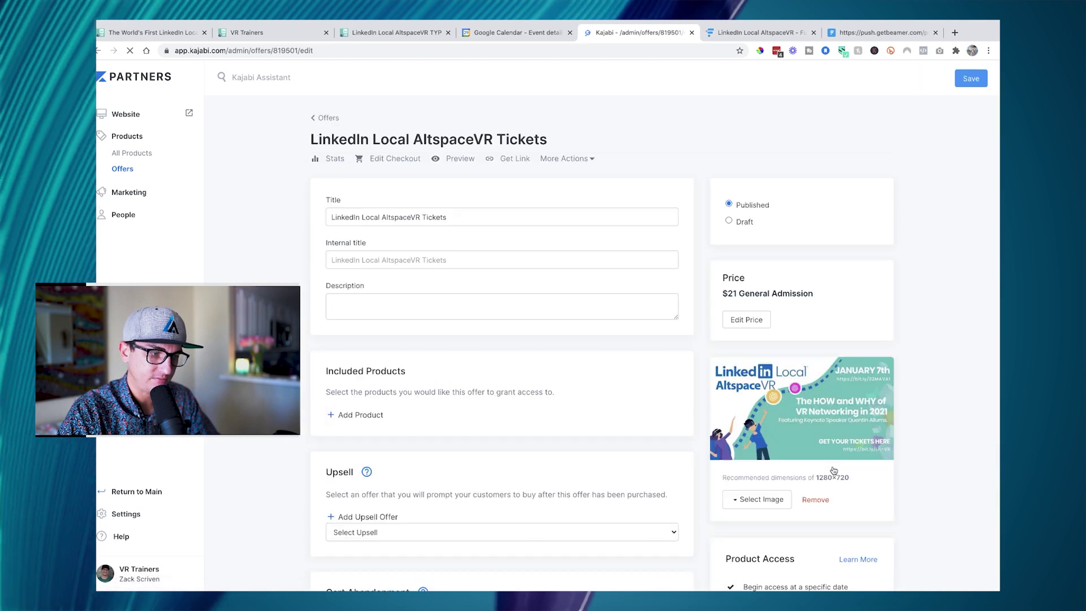
scroll(828, 454, down, 15)
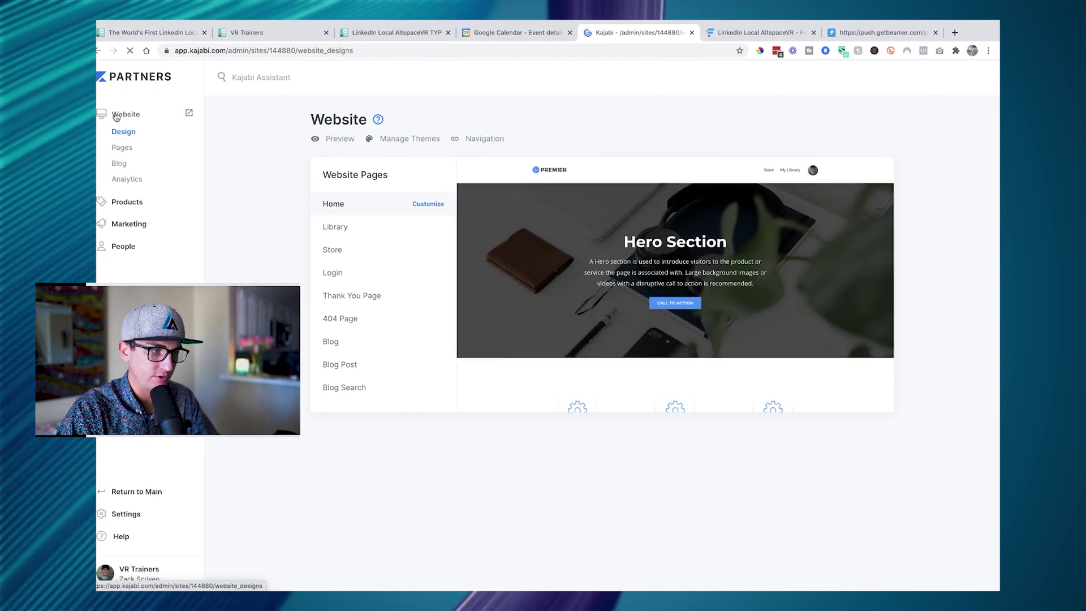
- Open Website > Pages and customize the LinkedIn Local AltspaceVR TYP page
click(121, 148)
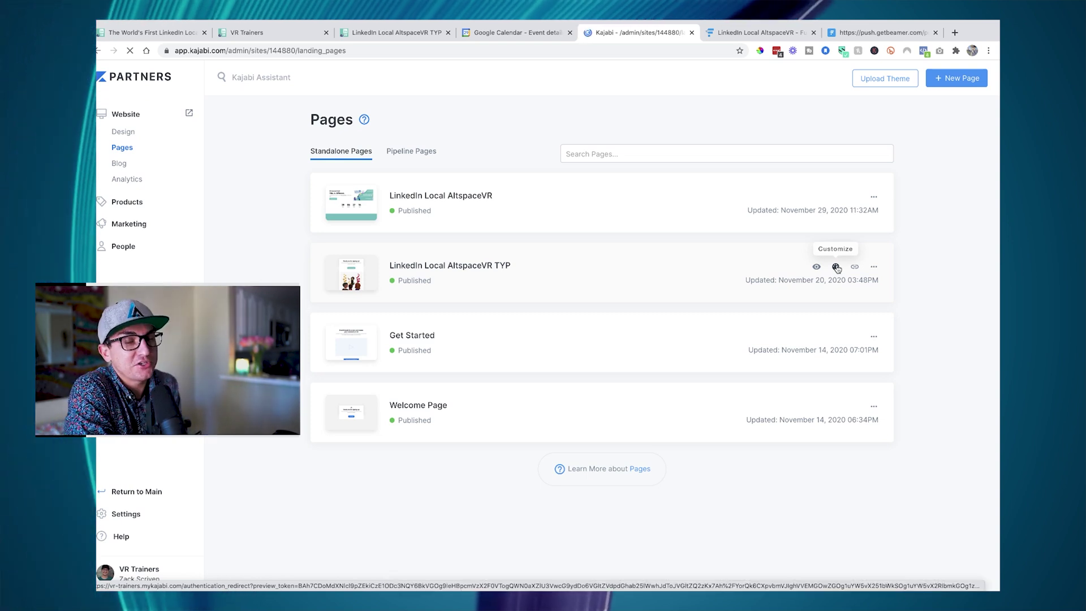
click(836, 267)
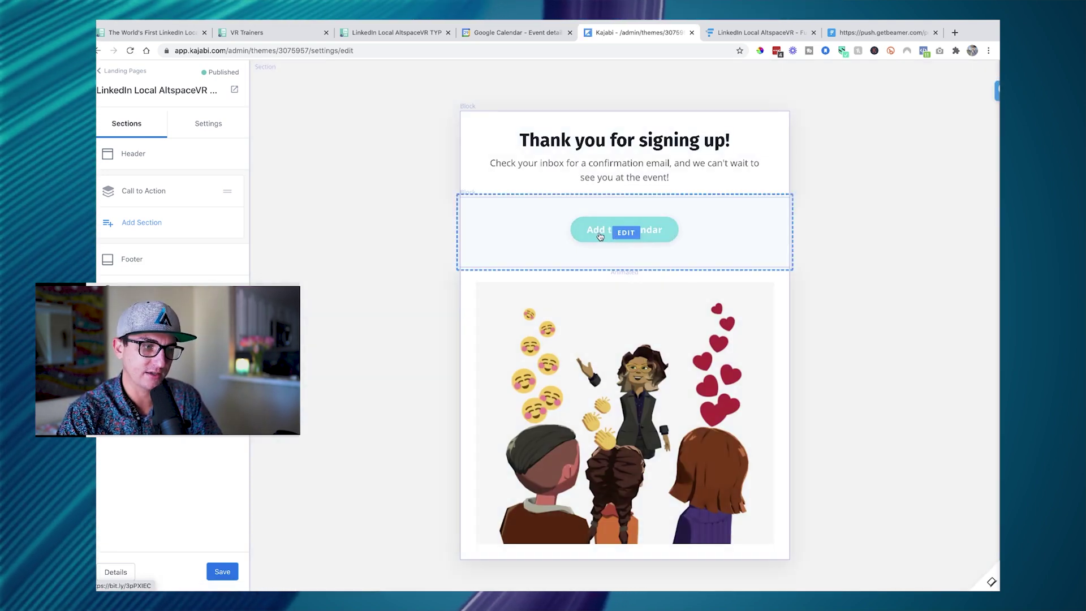
- Inspect the Add to Calendar button's link URL, then open a window in another Chrome profile
click(601, 234)
drag(187, 274, 103, 275)
key(ctrl+c)
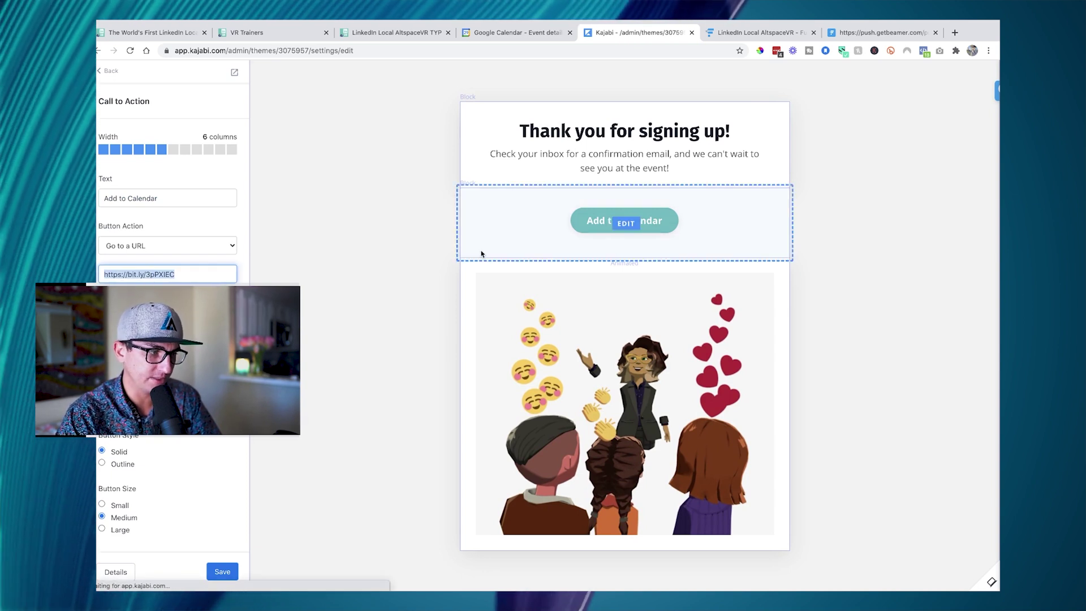
click(407, 271)
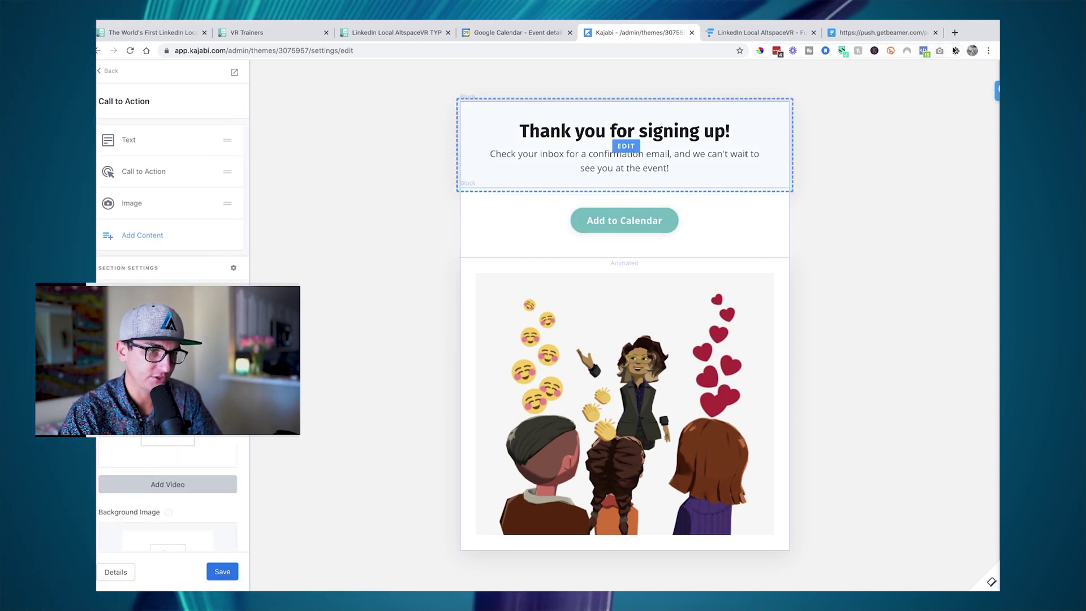
click(973, 50)
click(871, 236)
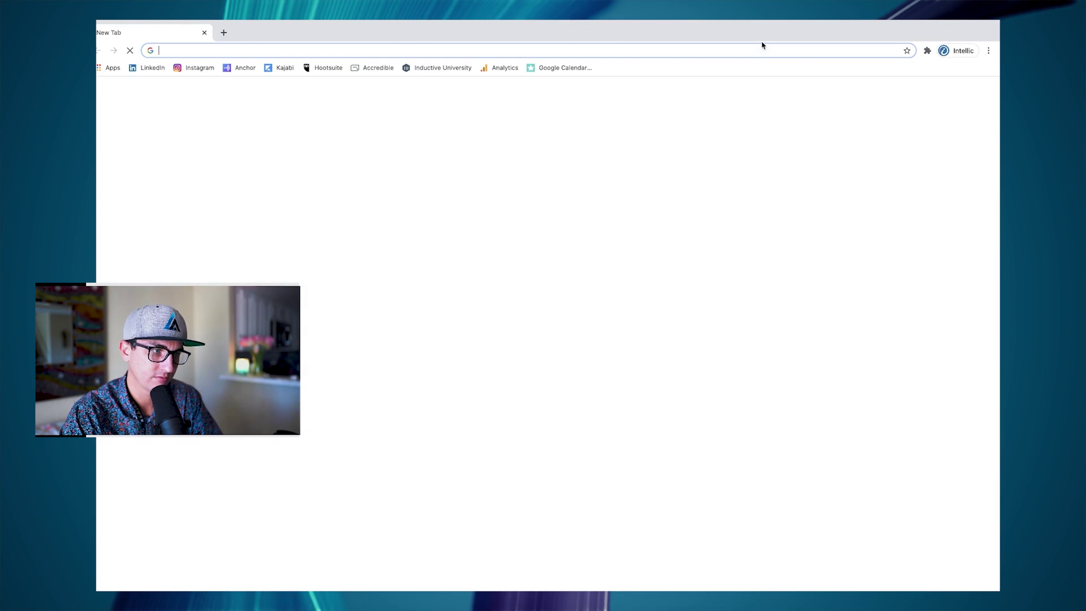
- Open the bookmarked Google Calendar link generator and review its event form
click(544, 68)
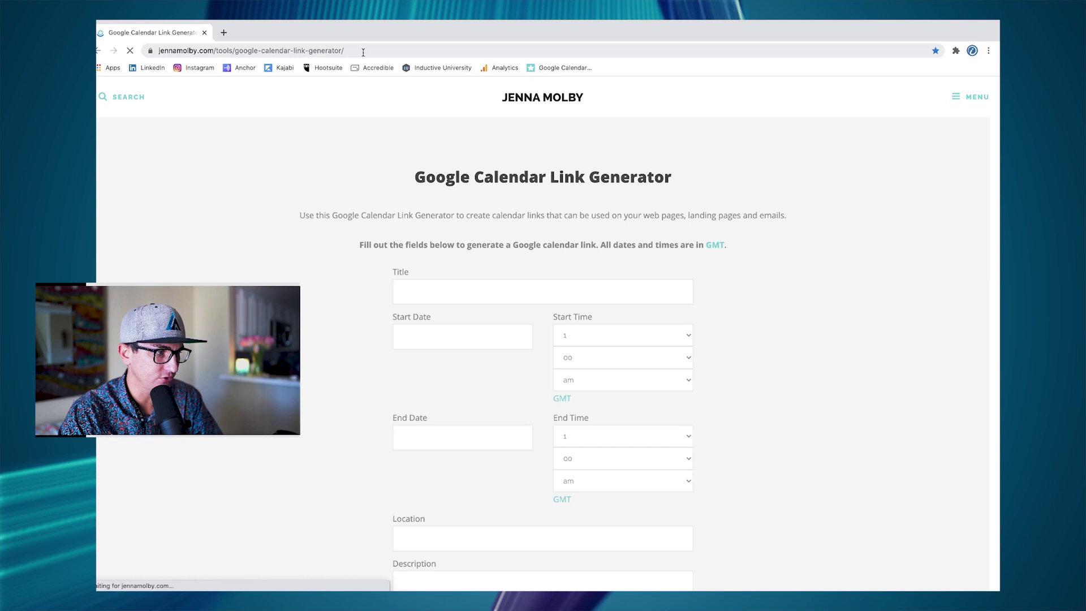
click(378, 49)
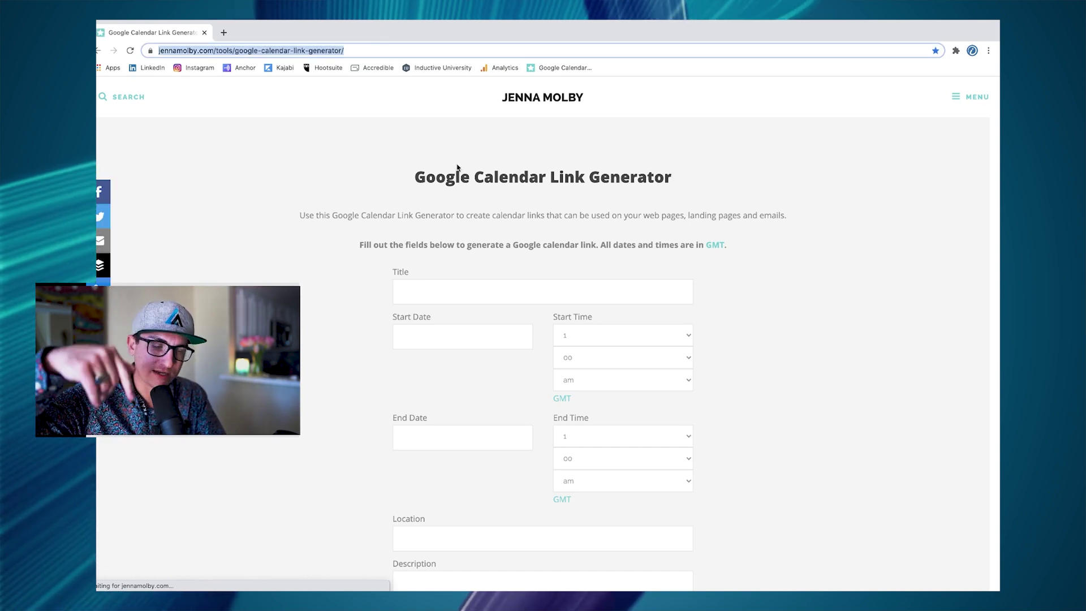
scroll(495, 243, down, 1)
click(495, 246)
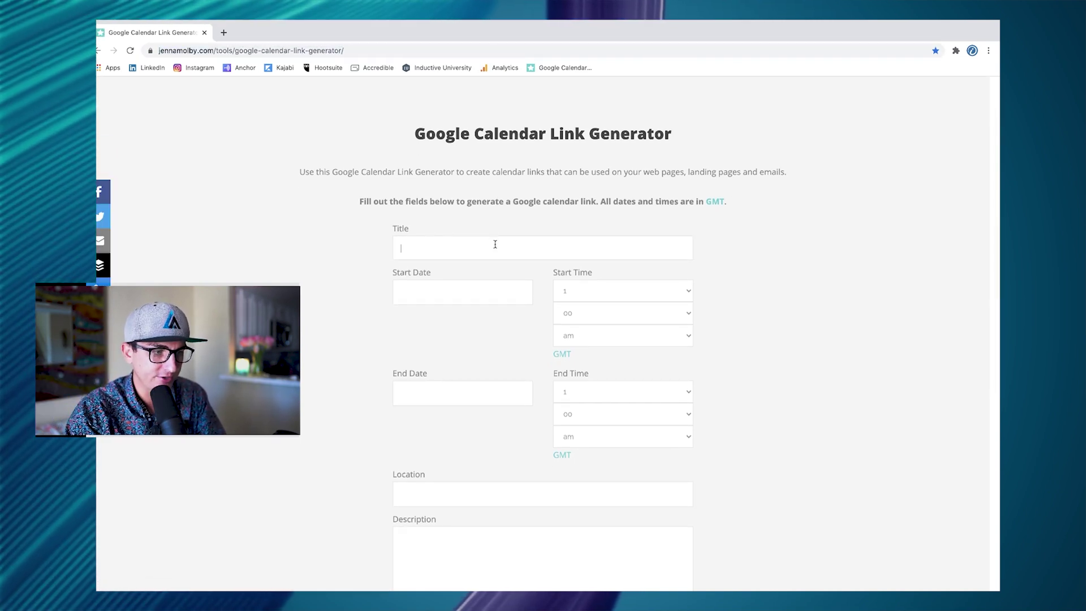
scroll(534, 270, down, 1)
click(485, 251)
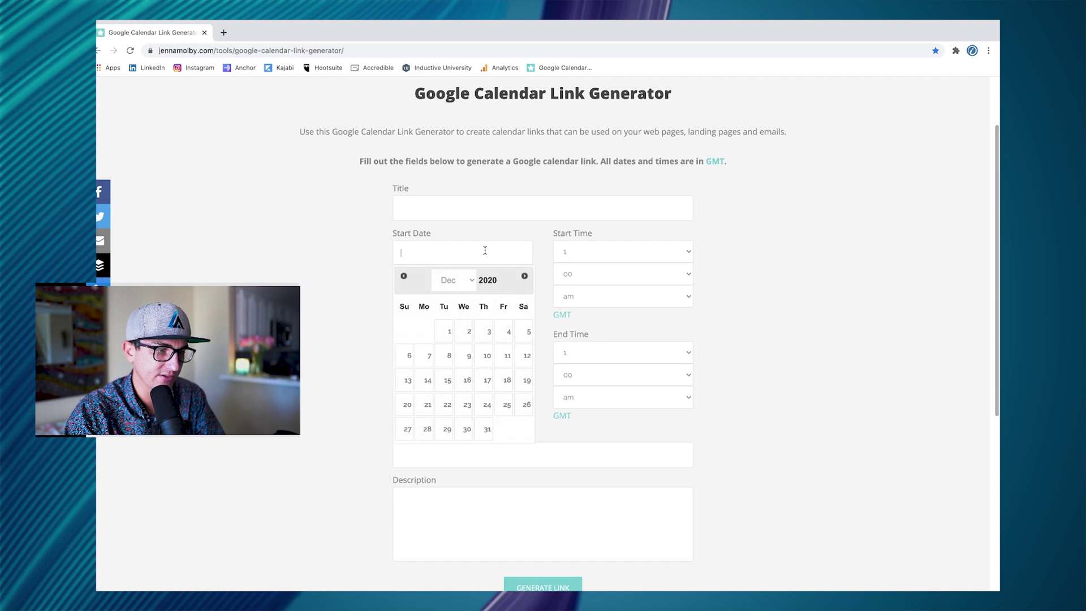
click(817, 297)
- Set the event from 3 December 2020, start hour 1 GMT, to 4 December 2020
drag(727, 162, 705, 164)
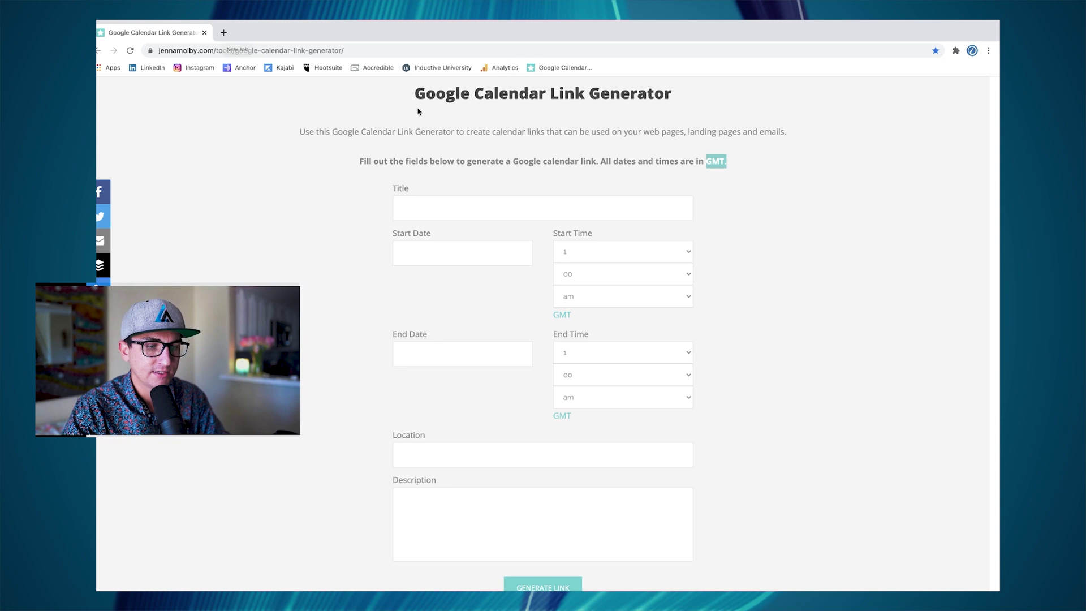
click(611, 255)
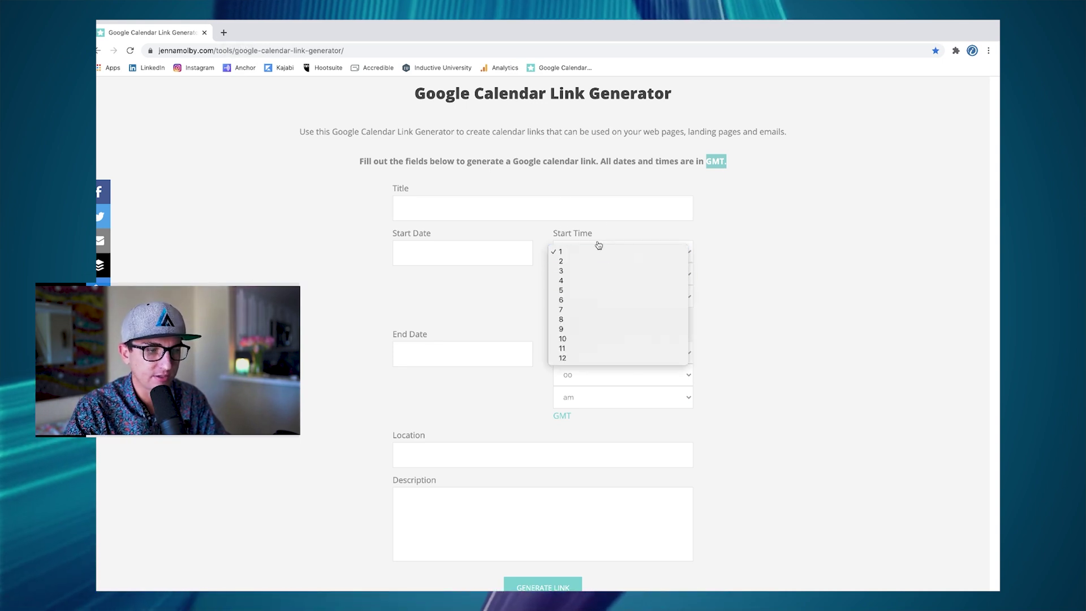
click(599, 254)
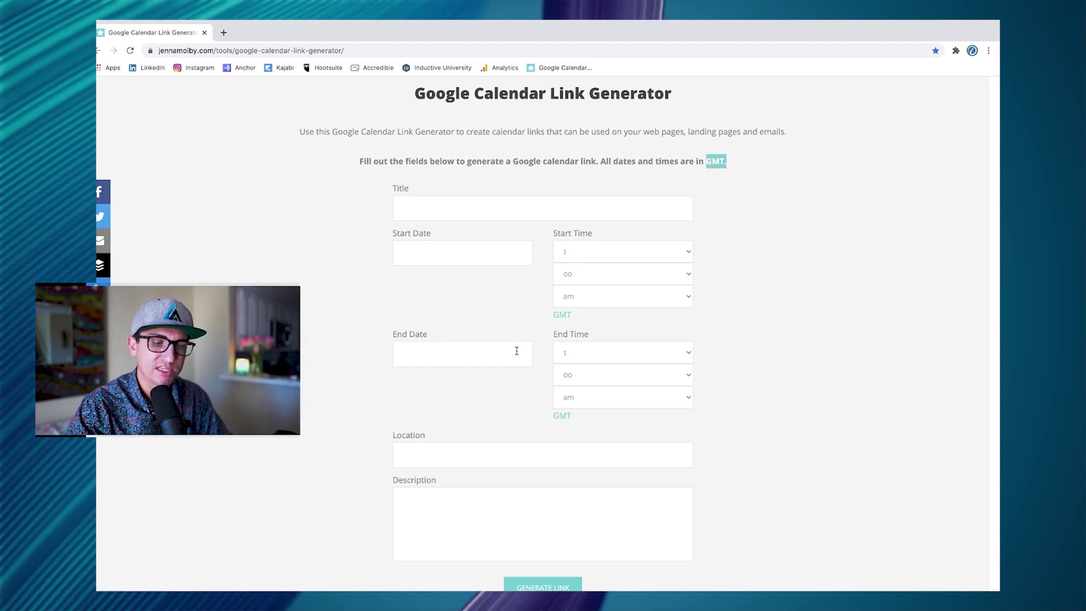
scroll(469, 209, down, 2)
click(469, 205)
click(488, 281)
click(468, 305)
click(509, 382)
- Enter 'Location' as placeholder location, generate the calendar link and copy it
click(493, 399)
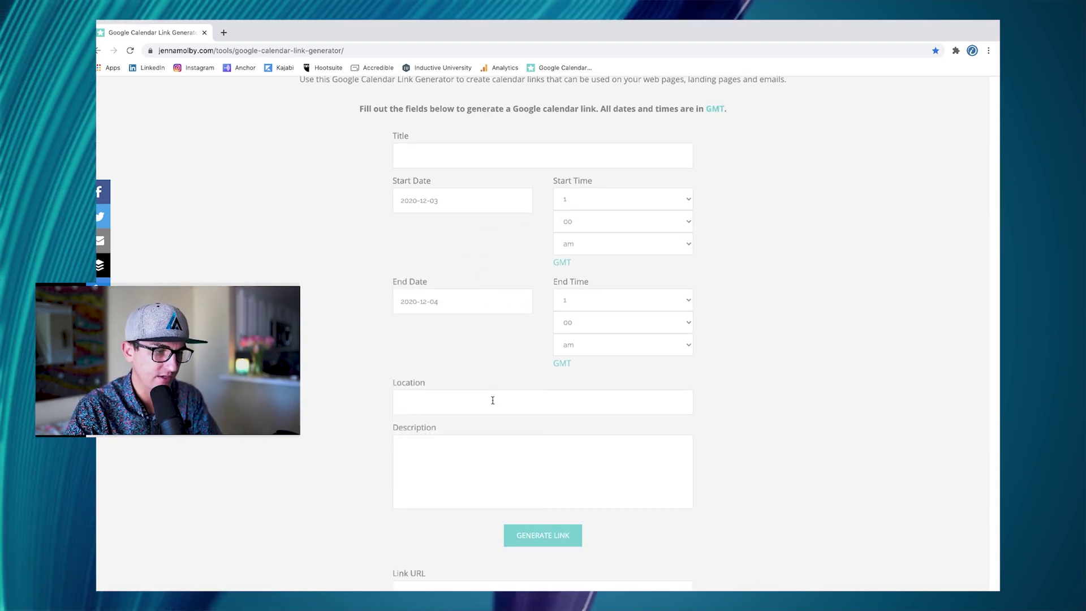
text(Location)
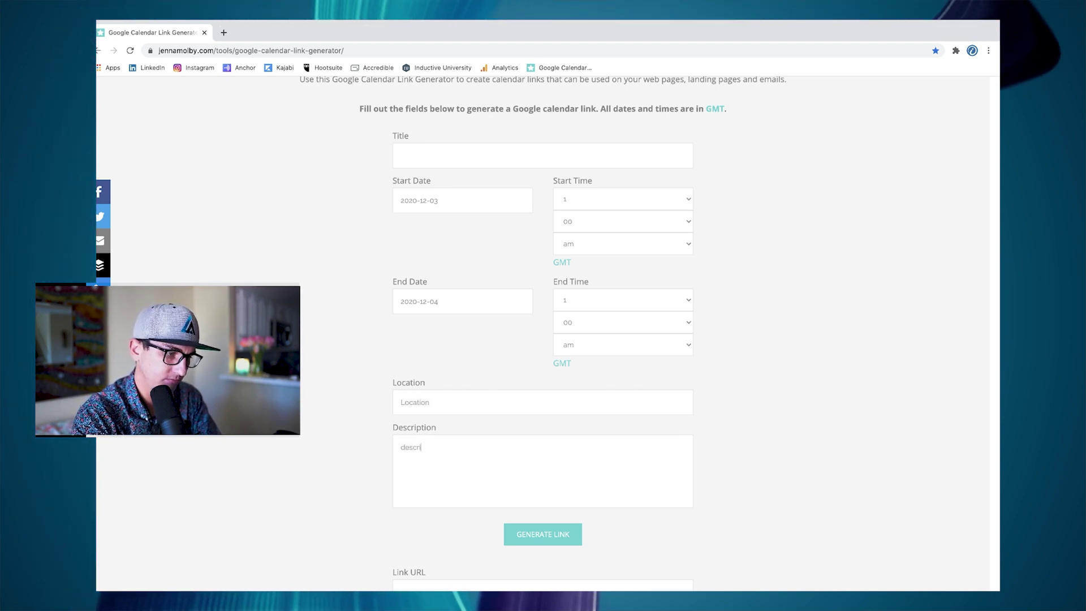
scroll(557, 524, down, 2)
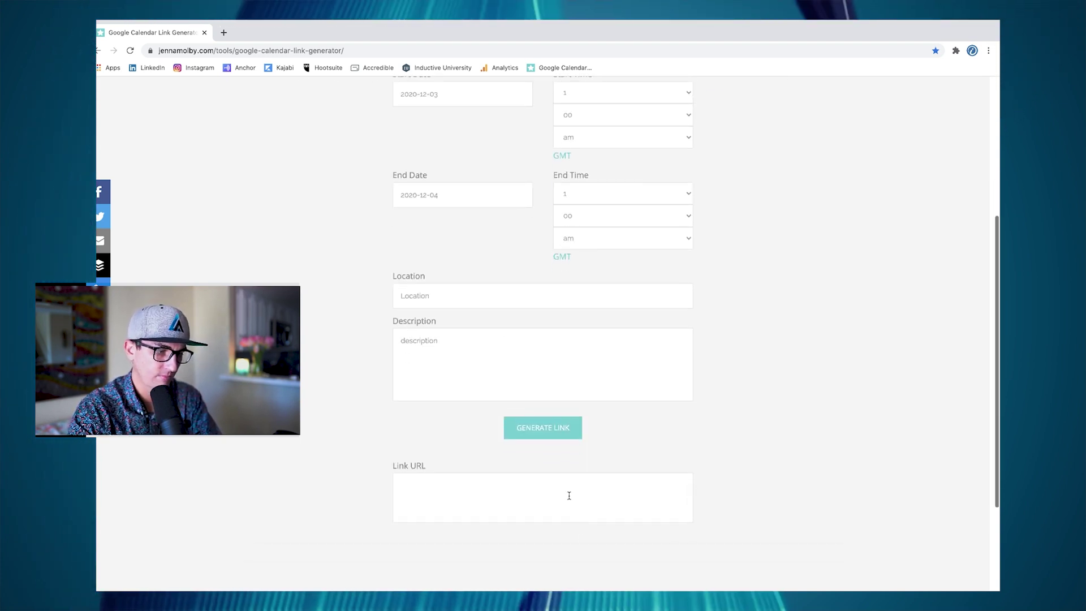
click(543, 428)
drag(520, 521, 347, 438)
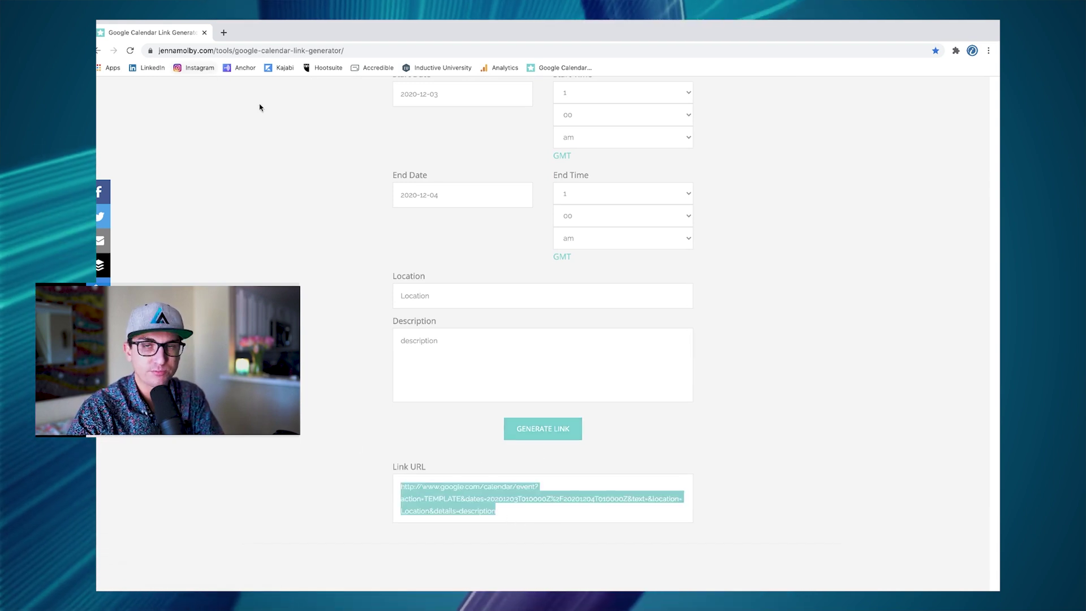
key(ctrl+Left)
click(623, 223)
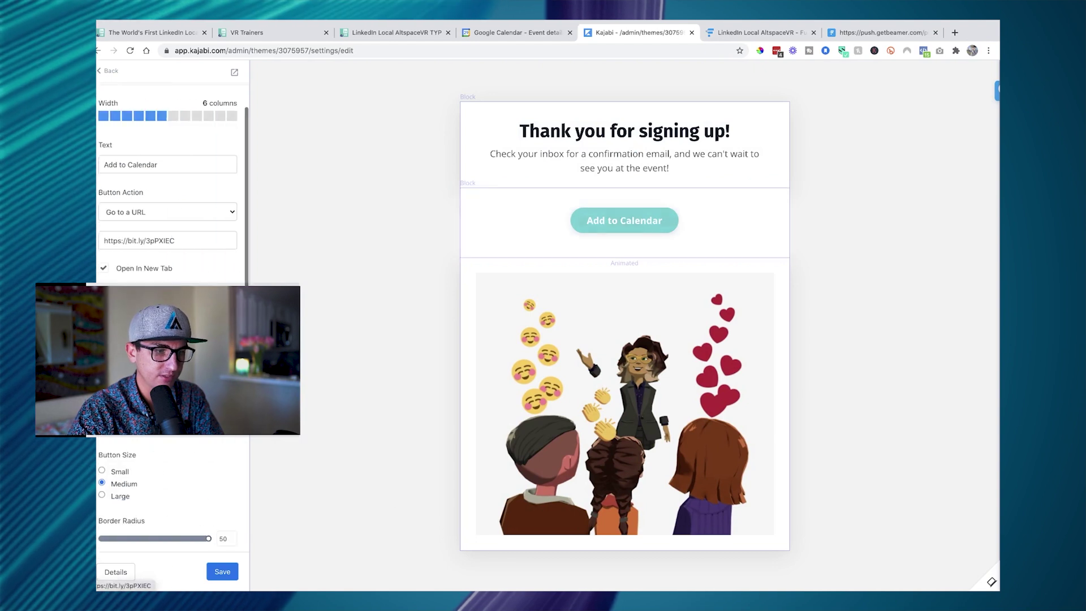
triple_click(181, 241)
key(super+v)
key(super+a)
key(BackSpace)
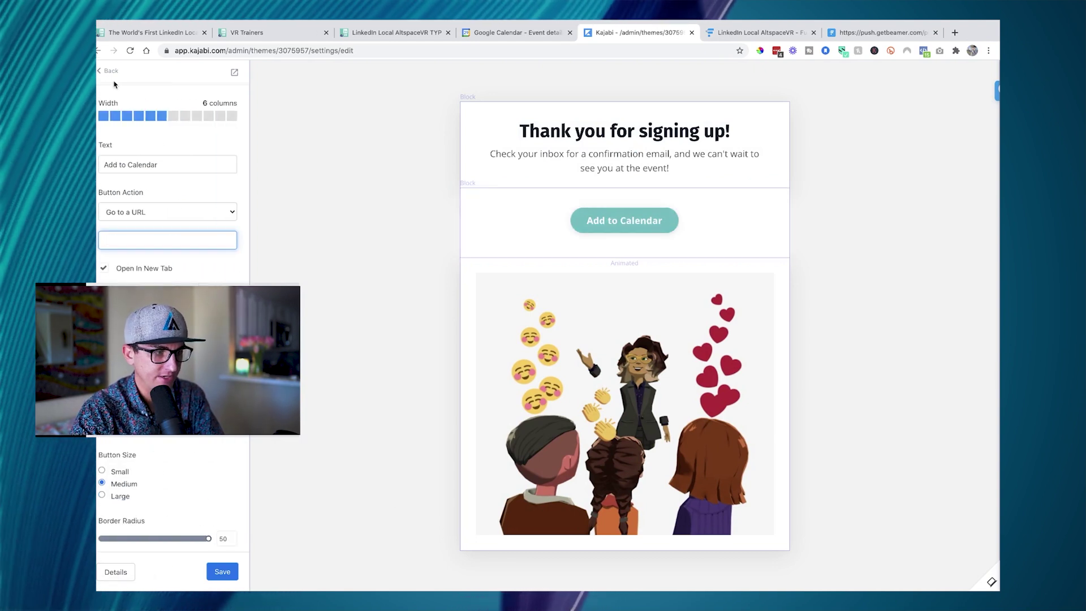
key(ctrl+v)
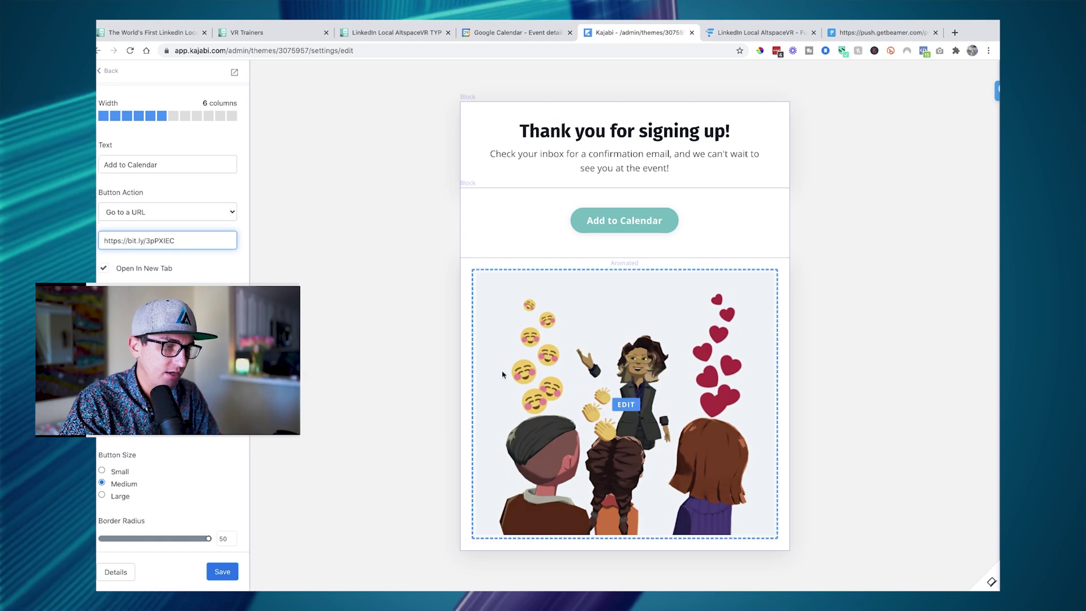
click(599, 170)
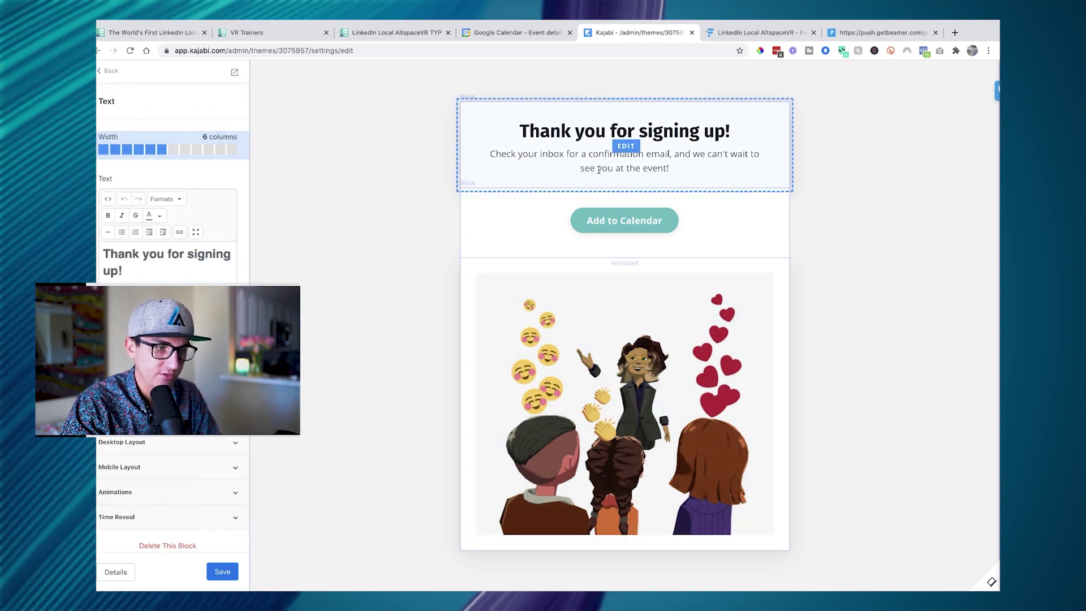